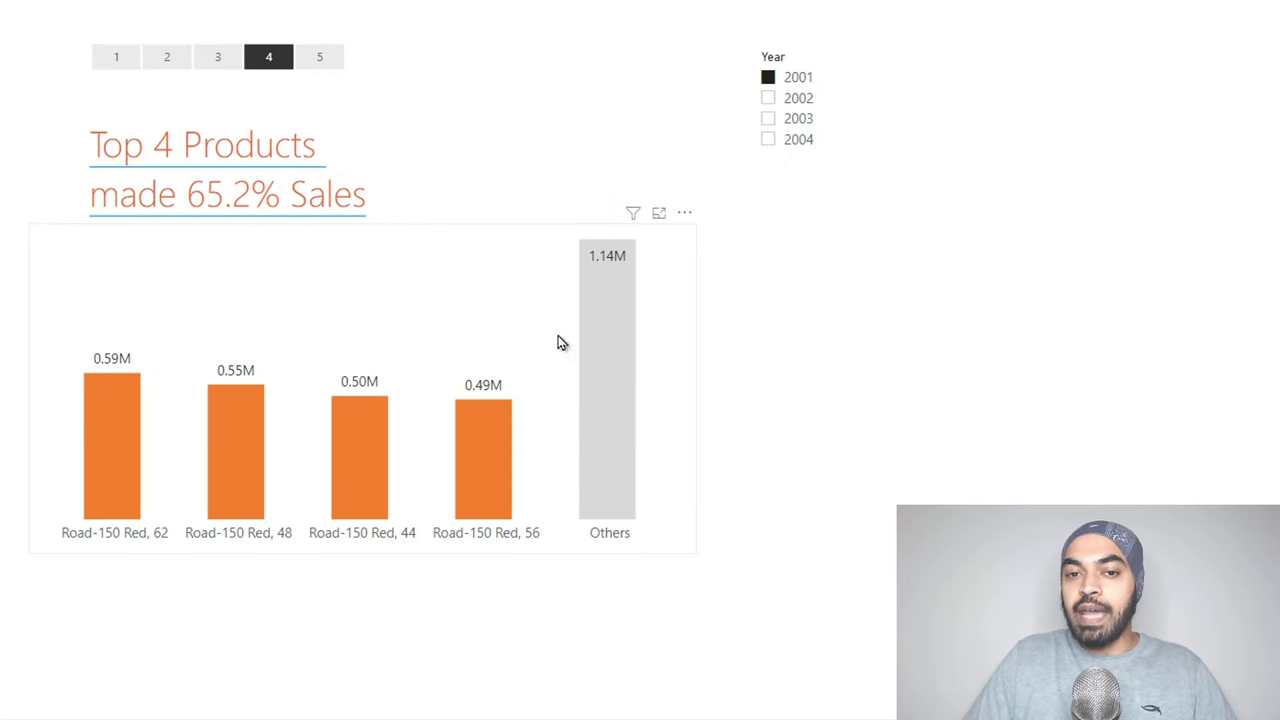
Inspect the Others column's details and view the chart with the top 1, 2, 3 and 4 products selected.
{"action": "mouse_move", "coordinate": [611, 362]}
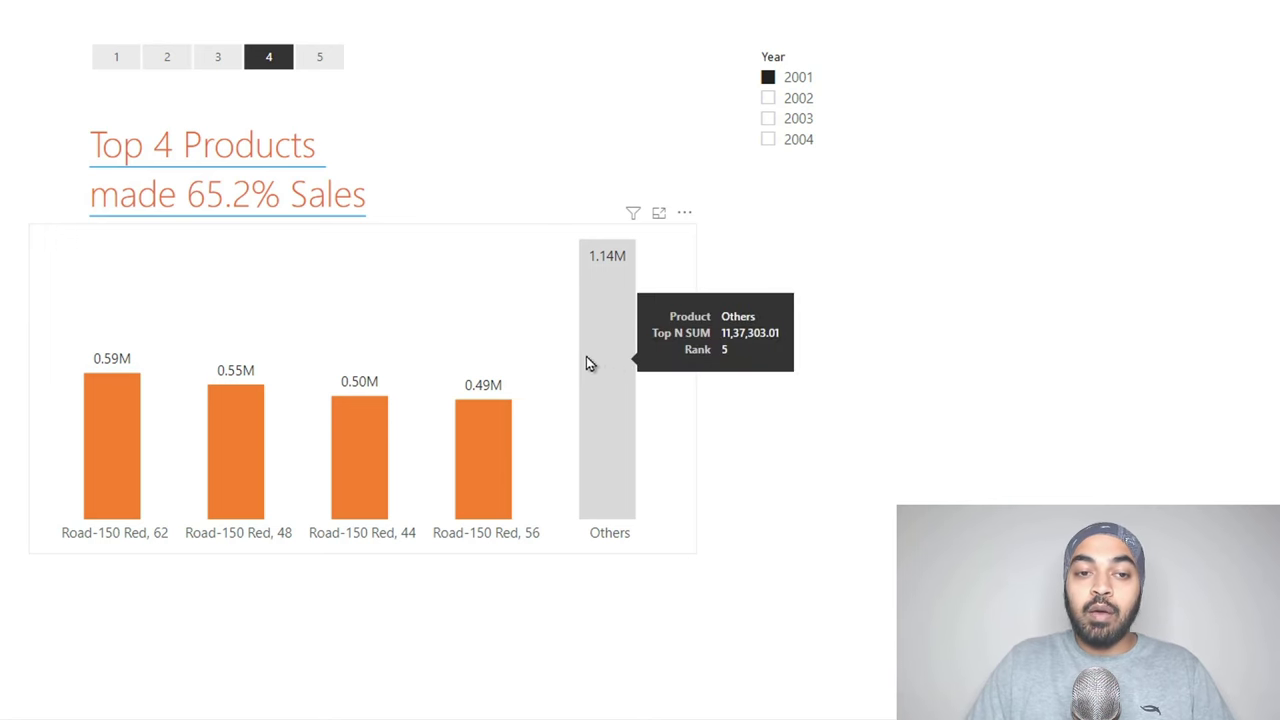
{"action": "left_click", "coordinate": [117, 60]}
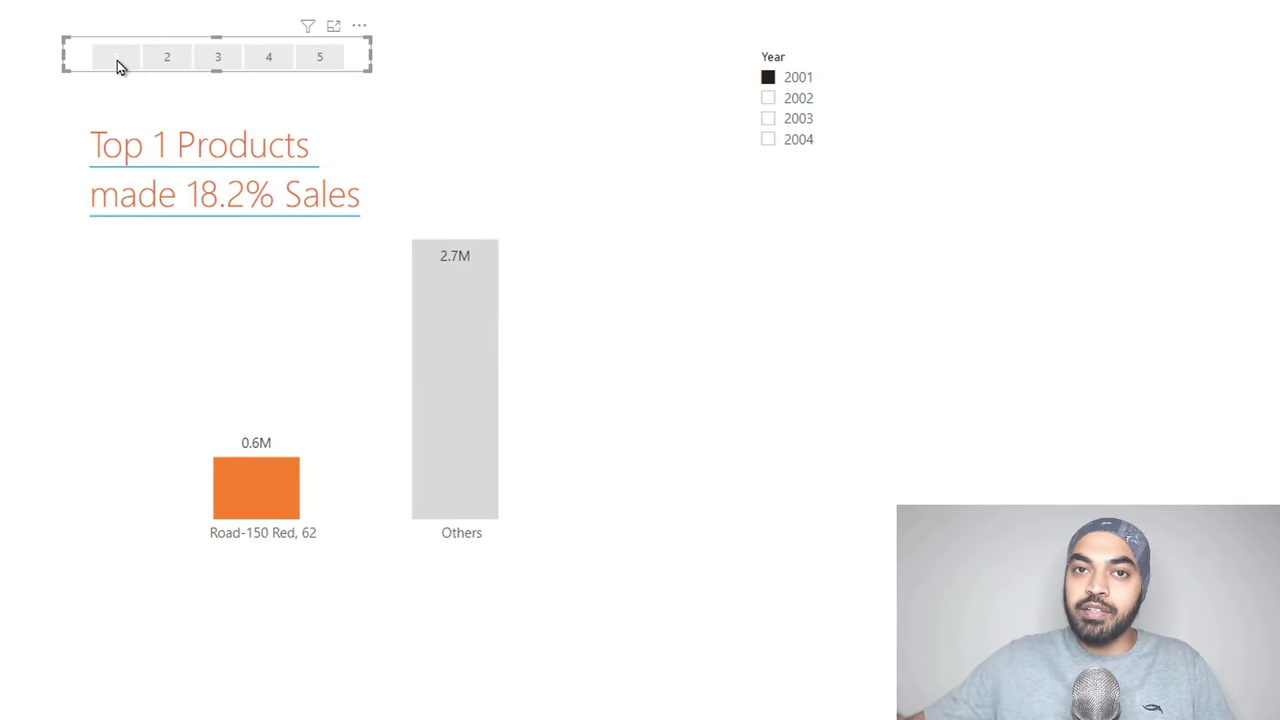
{"action": "left_click", "coordinate": [167, 57]}
{"action": "left_click", "coordinate": [217, 57]}
{"action": "left_click", "coordinate": [268, 52]}
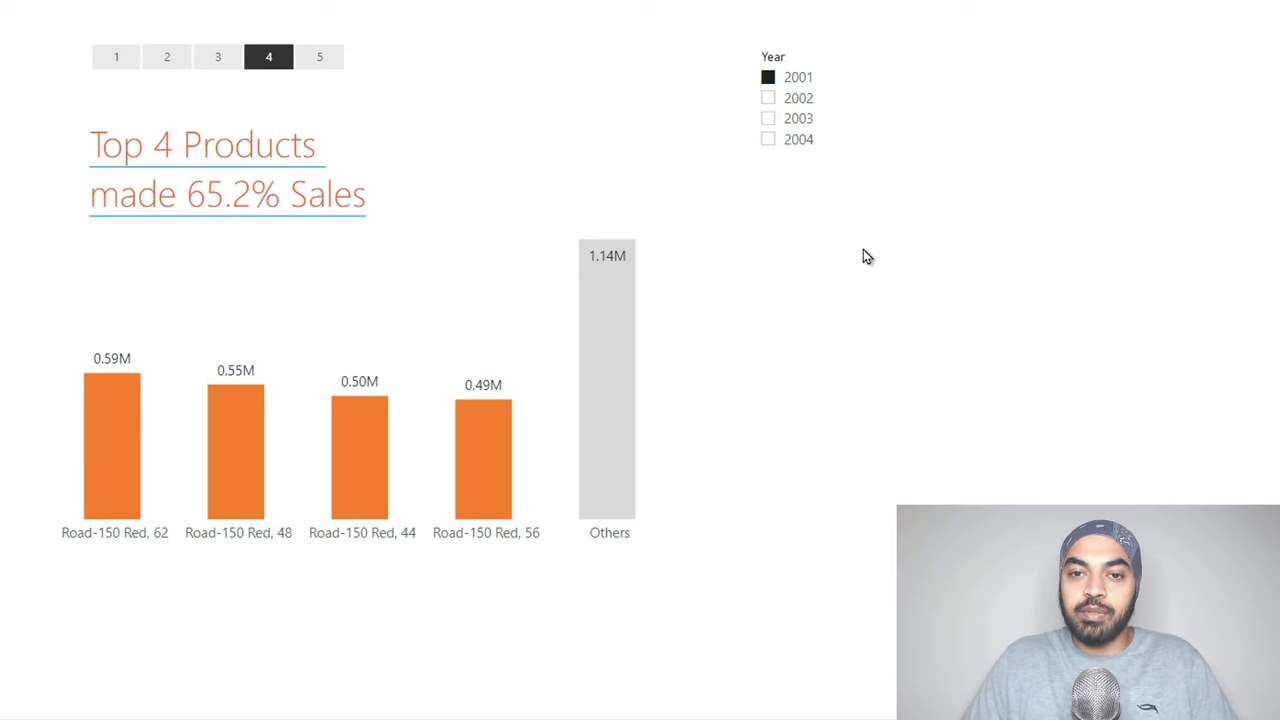
View the top products chart for the years 2002, 2003 and 2004, and return the year filter to 2001.
{"action": "left_click", "coordinate": [806, 99]}
{"action": "left_click", "coordinate": [808, 118]}
{"action": "left_click", "coordinate": [803, 141]}
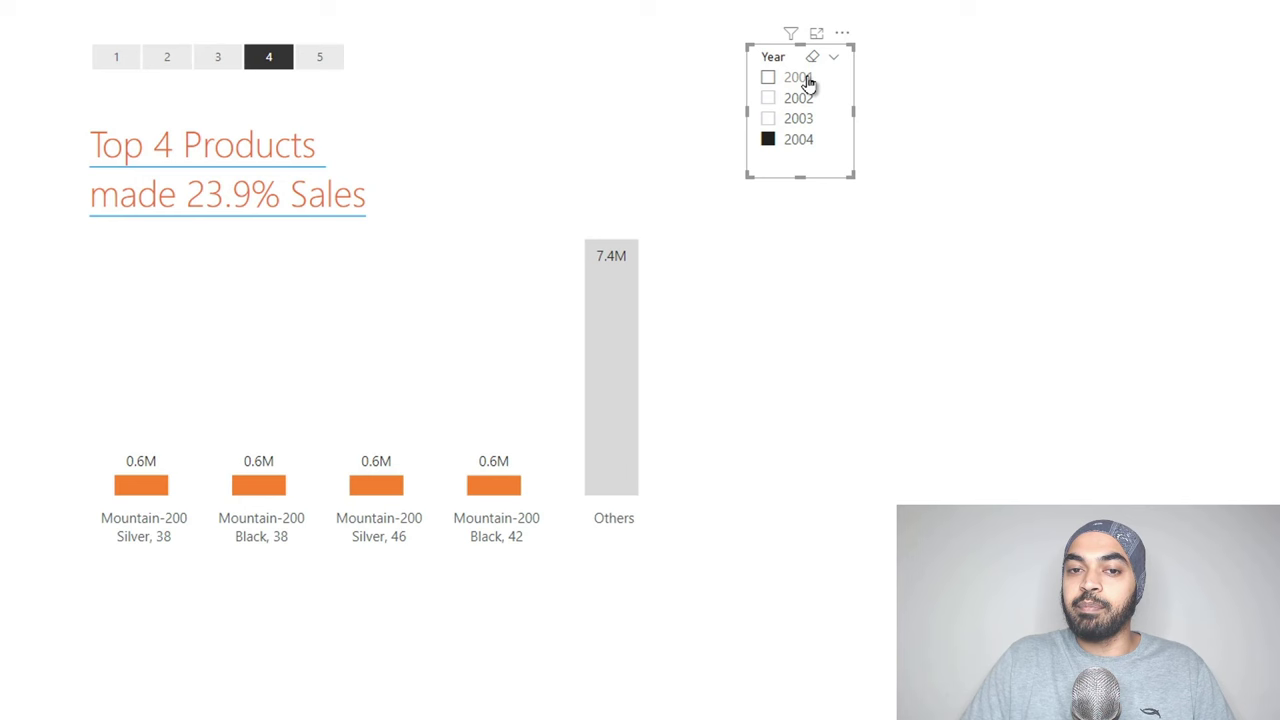
{"action": "left_click", "coordinate": [806, 78]}
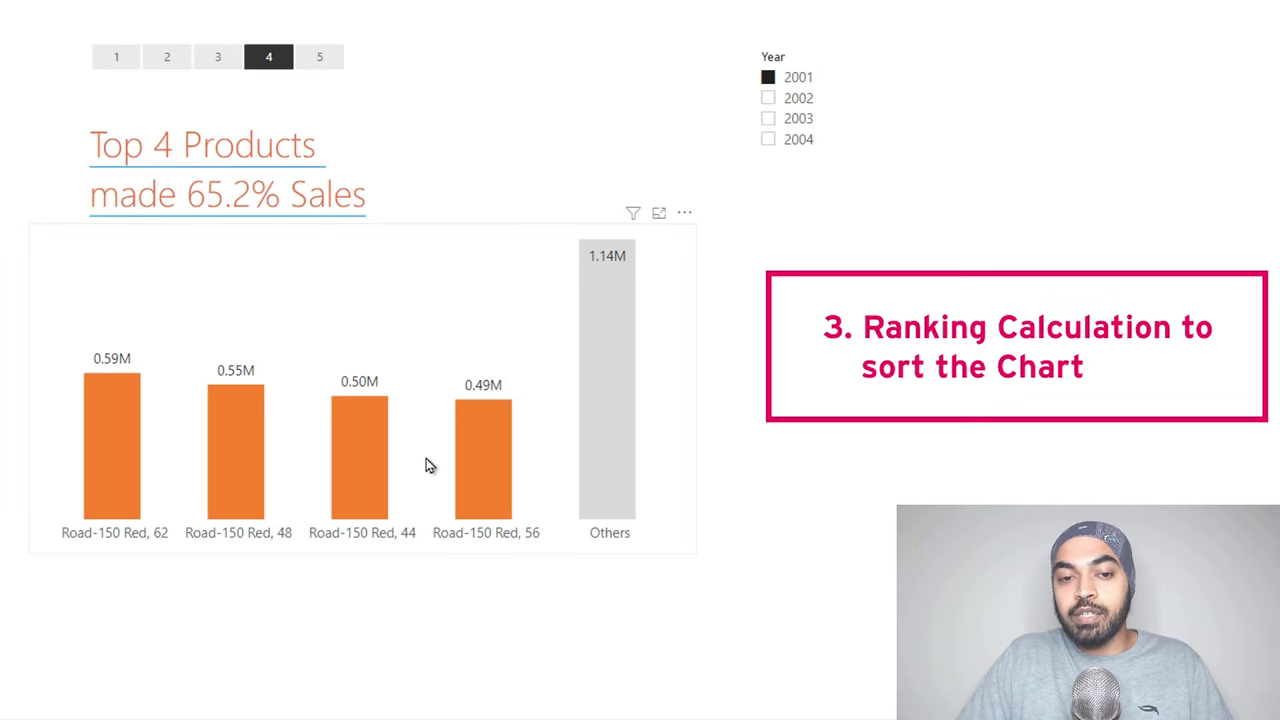
{"action": "mouse_move", "coordinate": [124, 452]}
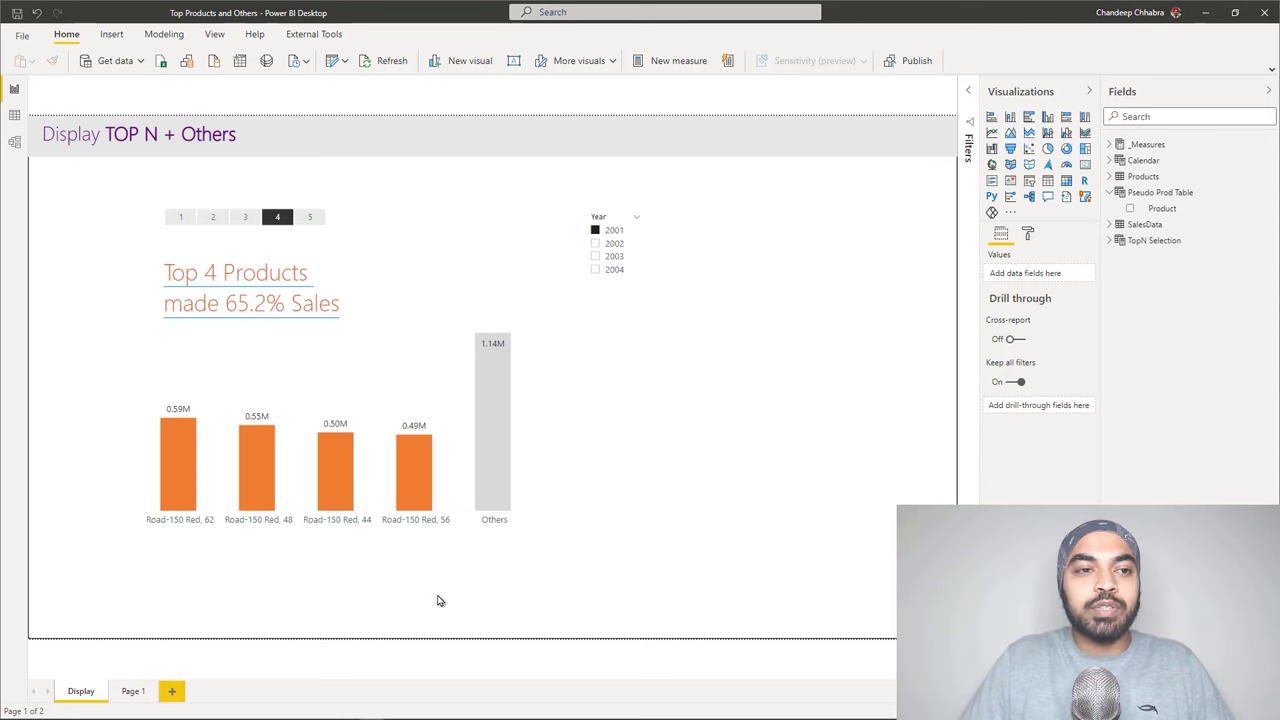
Search the Product column values of the Products table for "others" in the data view, and leave the column unfiltered.
{"action": "left_click", "coordinate": [15, 116]}
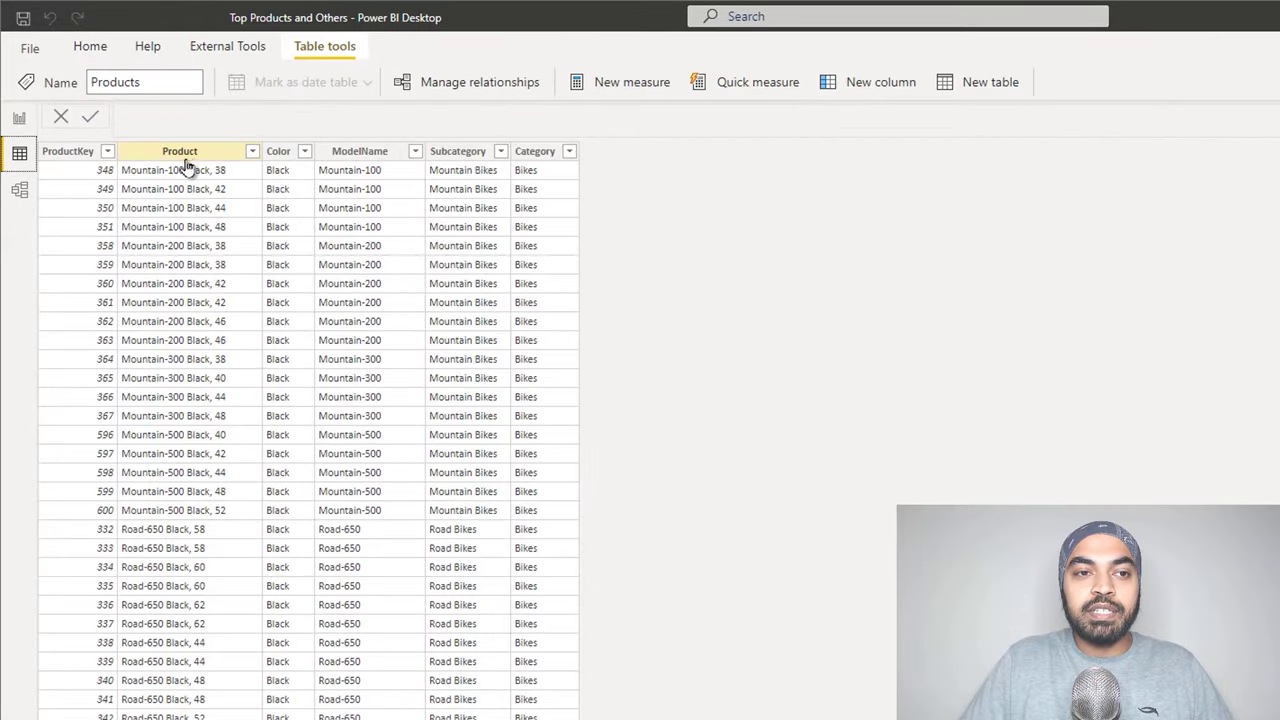
{"action": "left_click", "coordinate": [252, 151]}
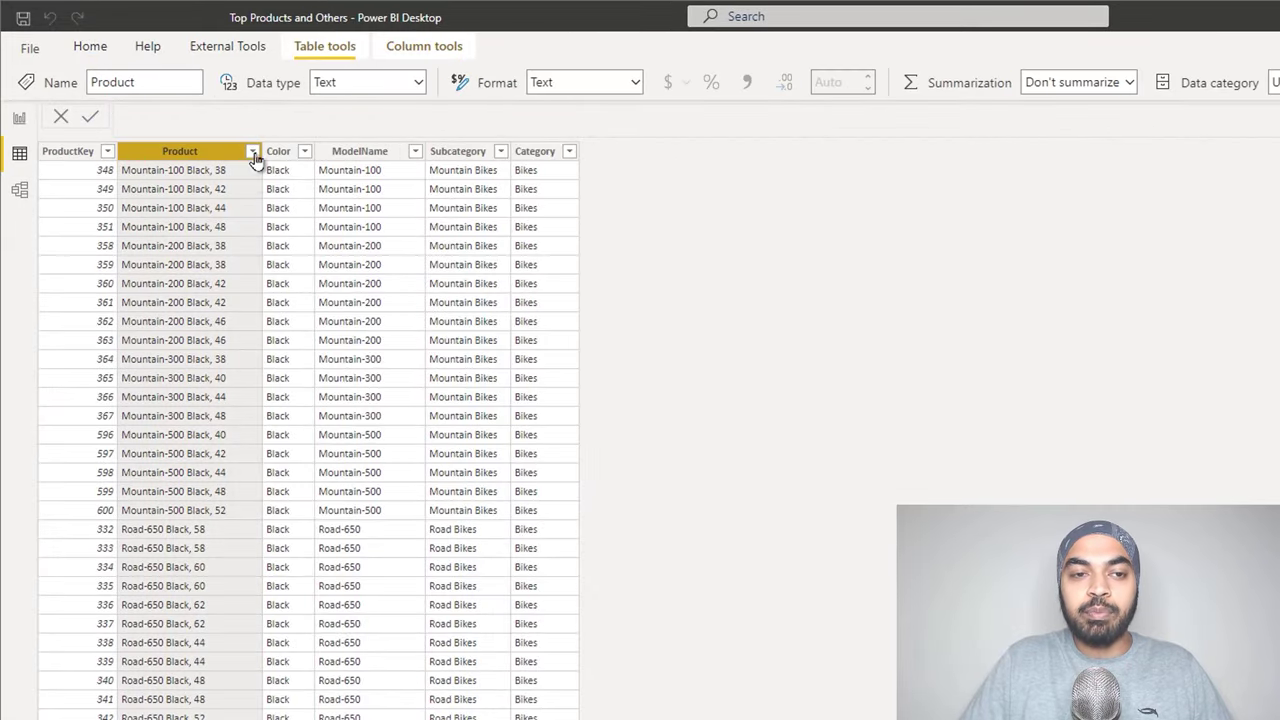
{"action": "scroll", "coordinate": [415, 545], "scroll_direction": "down", "scroll_amount": 2}
{"action": "scroll", "coordinate": [415, 545], "scroll_direction": "up", "scroll_amount": 2}
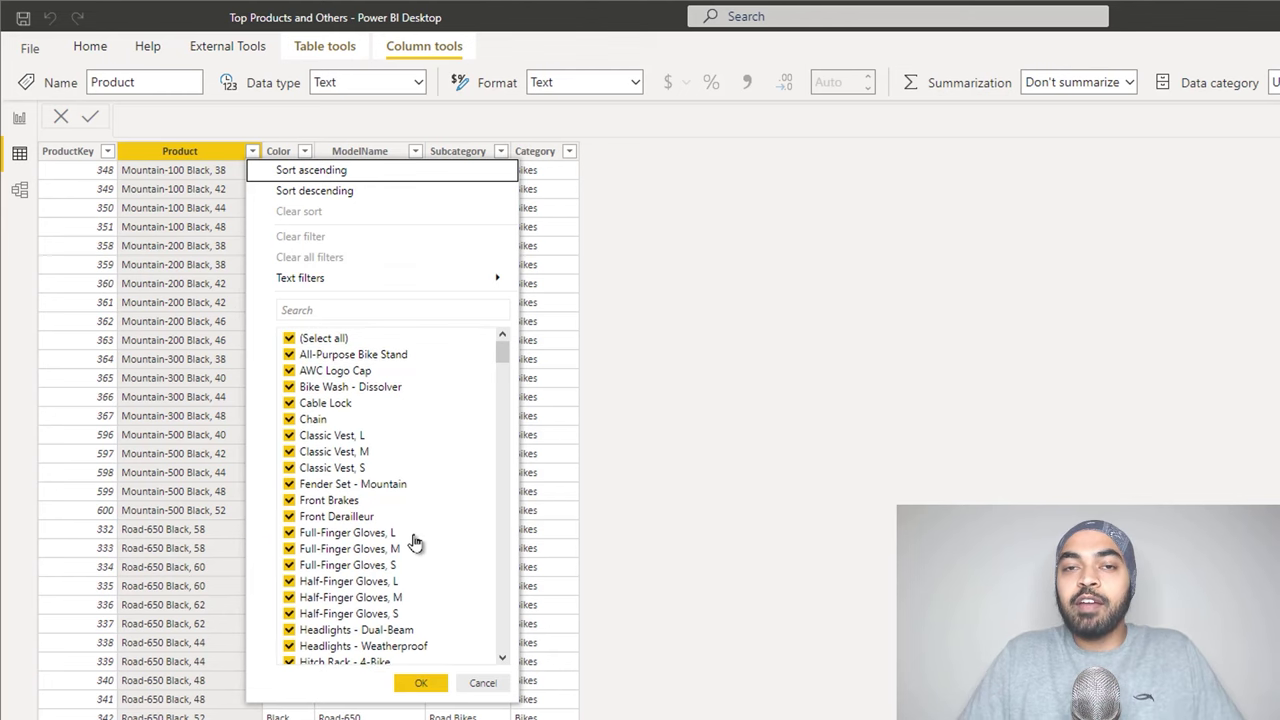
{"action": "left_click", "coordinate": [376, 311]}
{"action": "type", "text": "others"}
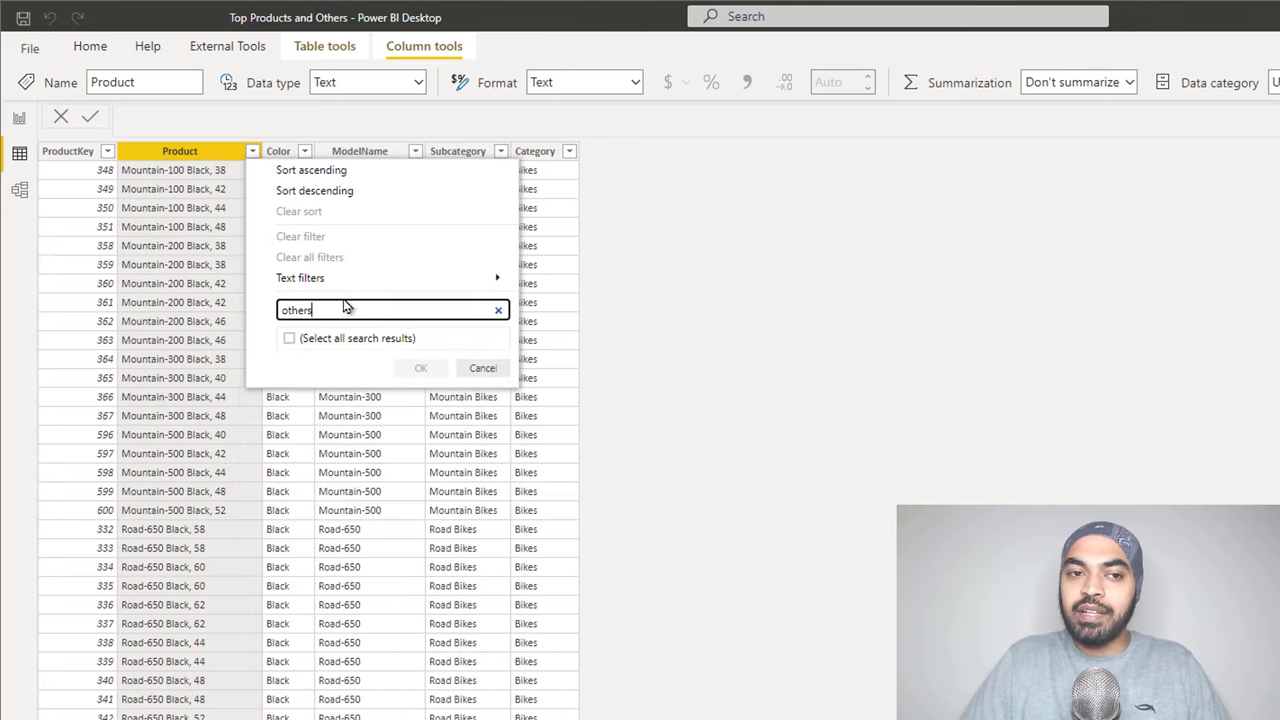
{"action": "left_click", "coordinate": [483, 368]}
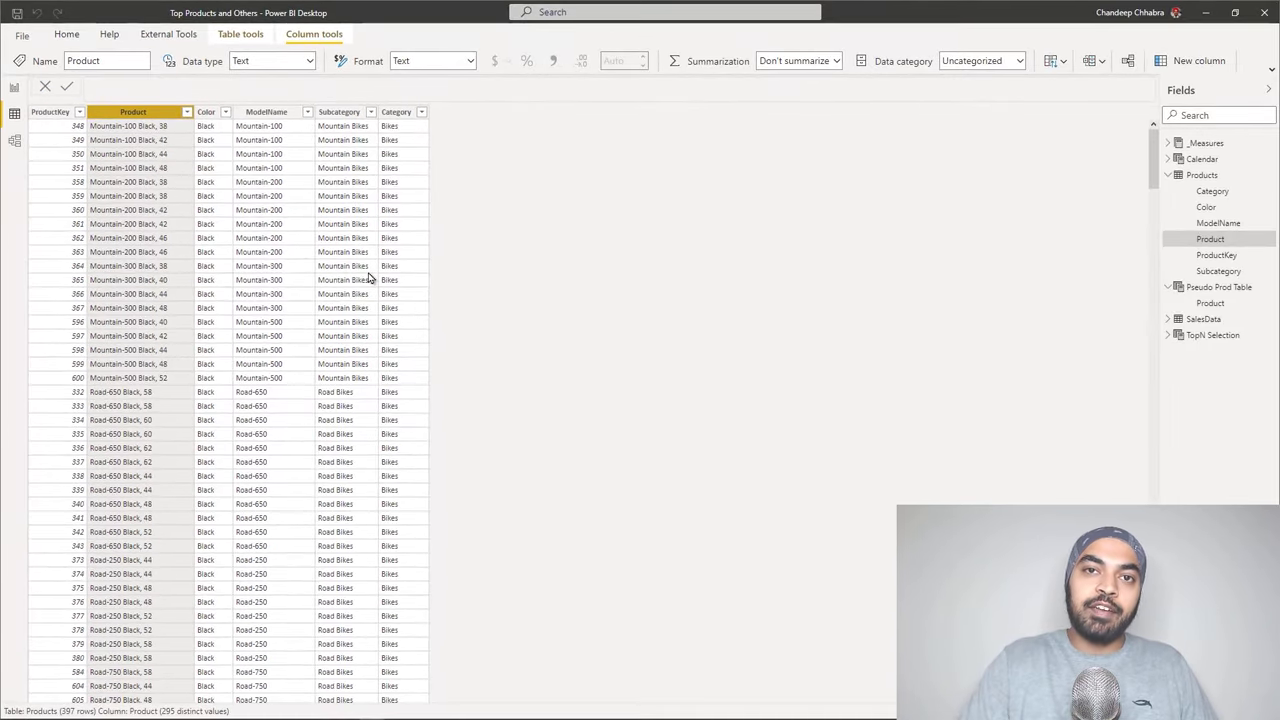
Examine the Pseudo Prod Table formula, including its DISTINCT product list and the DATATABLE part holding "Others".
{"action": "left_click", "coordinate": [1230, 287]}
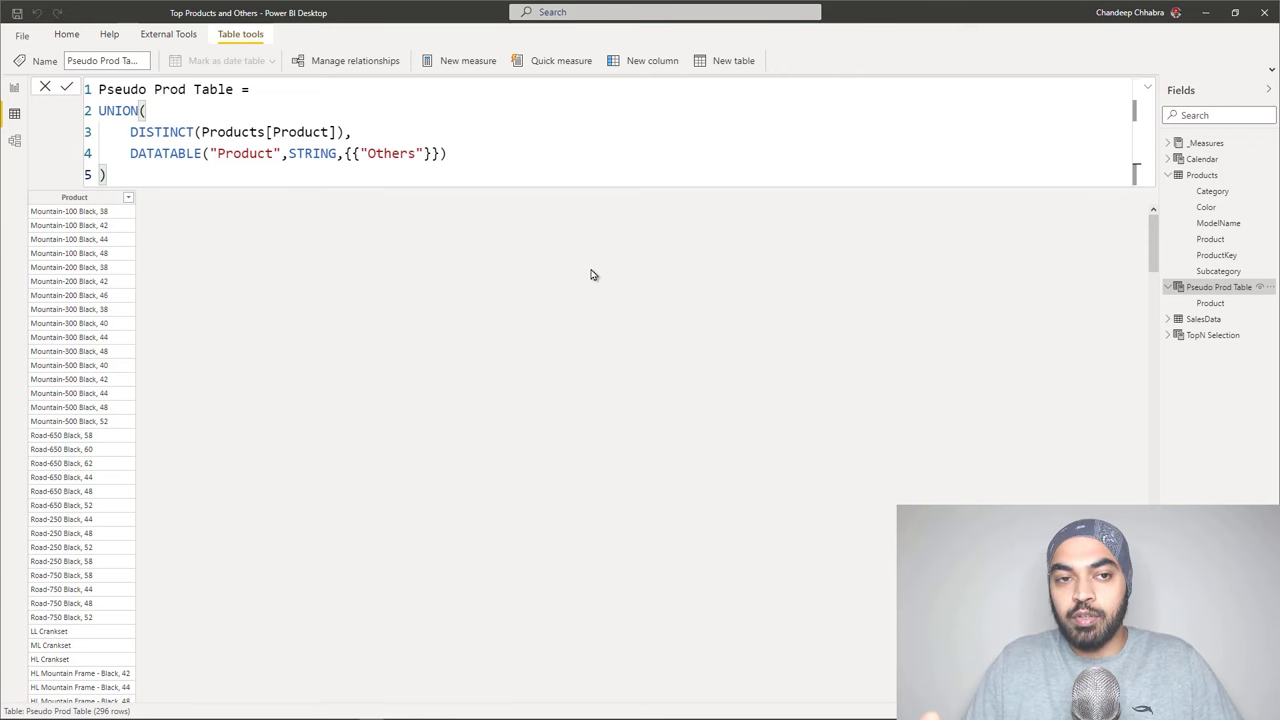
{"action": "left_click_drag", "start_coordinate": [130, 132], "coordinate": [295, 132]}
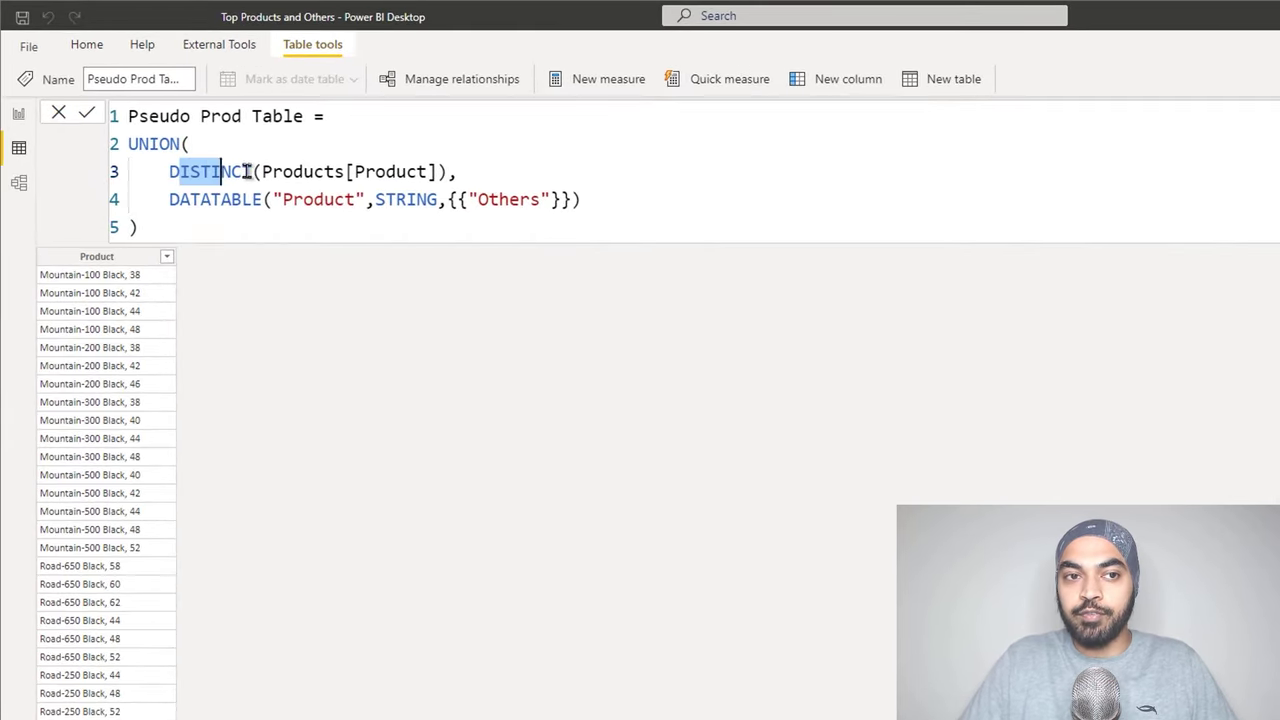
{"action": "left_click_drag", "start_coordinate": [383, 172], "coordinate": [404, 172]}
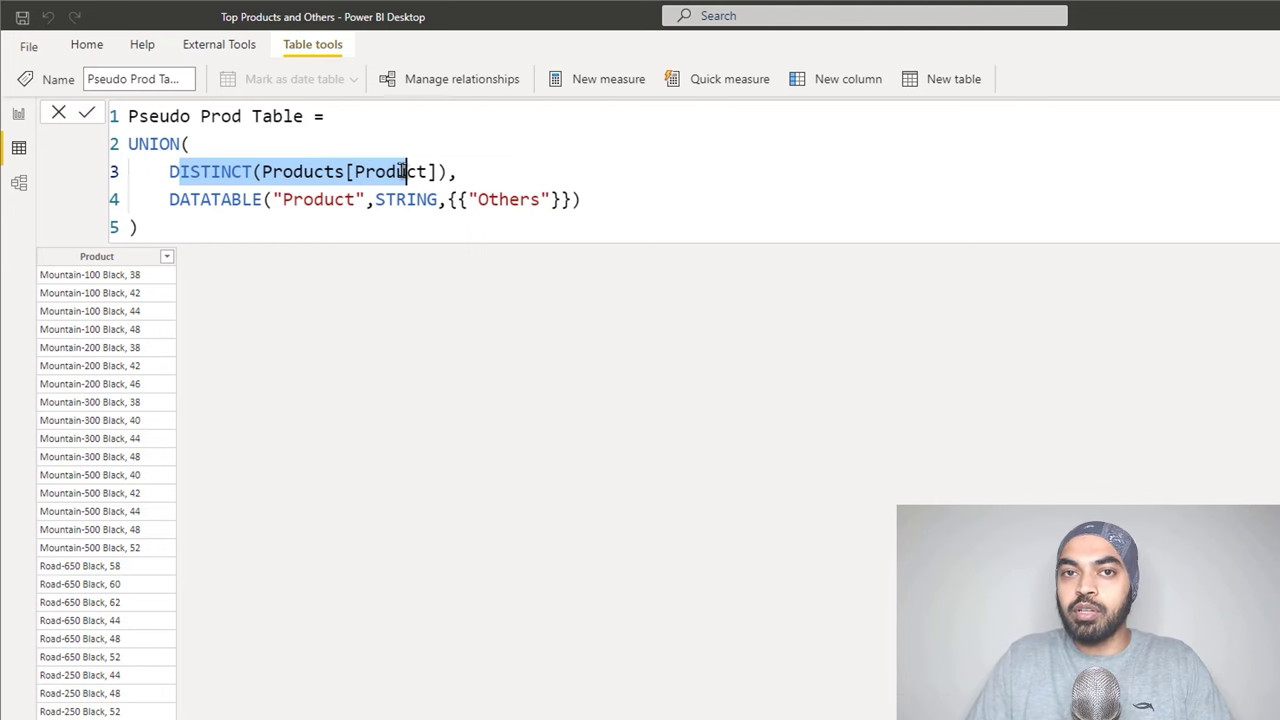
{"action": "left_click", "coordinate": [386, 217]}
{"action": "left_click_drag", "start_coordinate": [208, 171], "coordinate": [266, 171]}
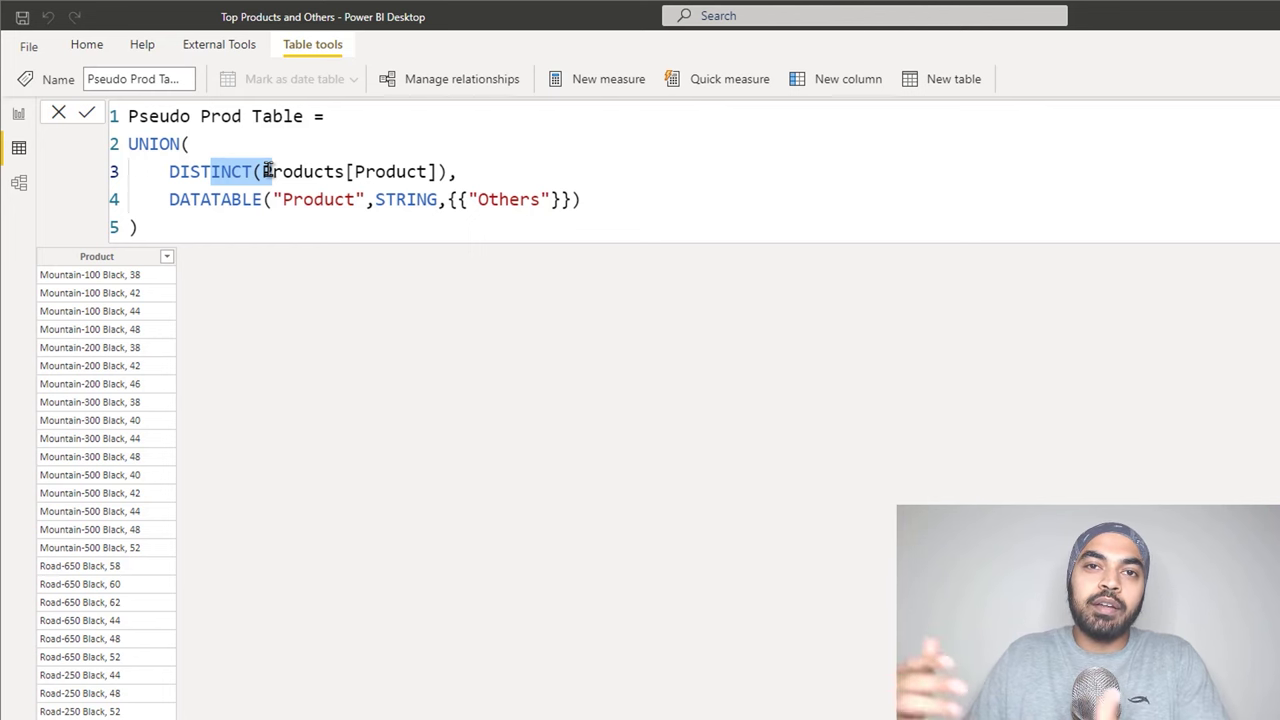
{"action": "left_click", "coordinate": [530, 200]}
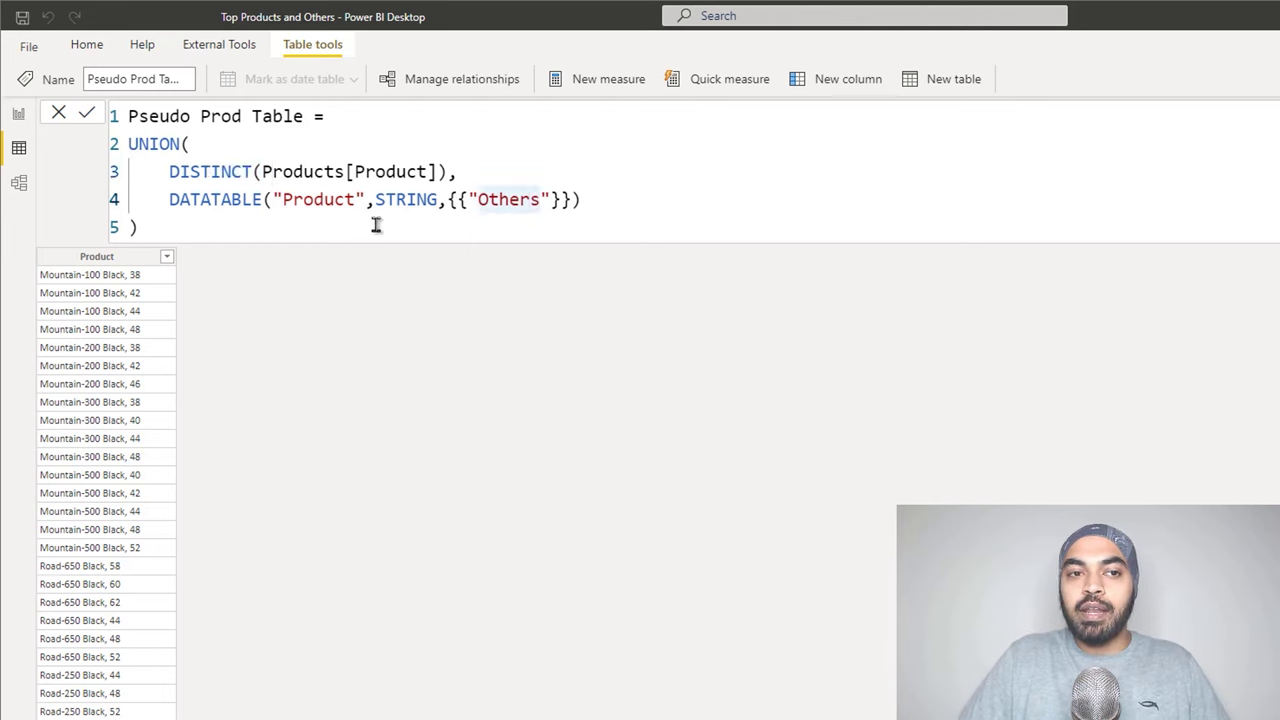
{"action": "left_click_drag", "start_coordinate": [171, 200], "coordinate": [374, 200]}
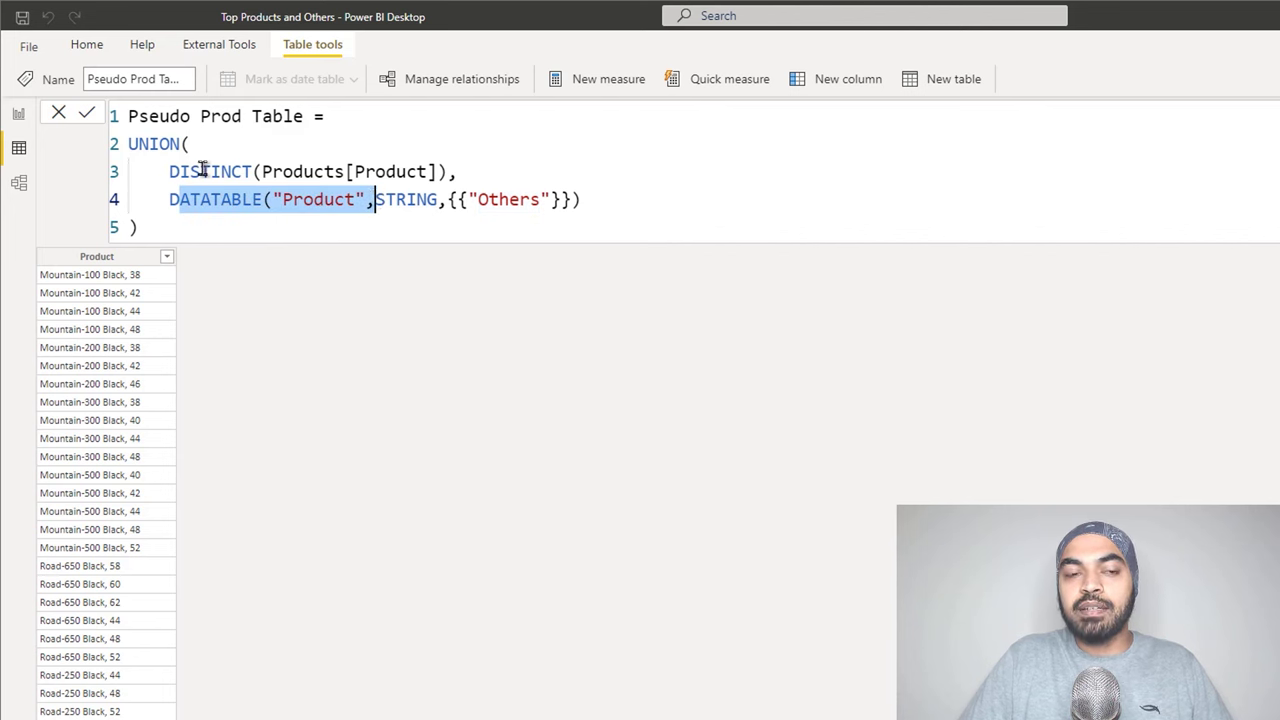
{"action": "left_click_drag", "start_coordinate": [200, 172], "coordinate": [354, 172]}
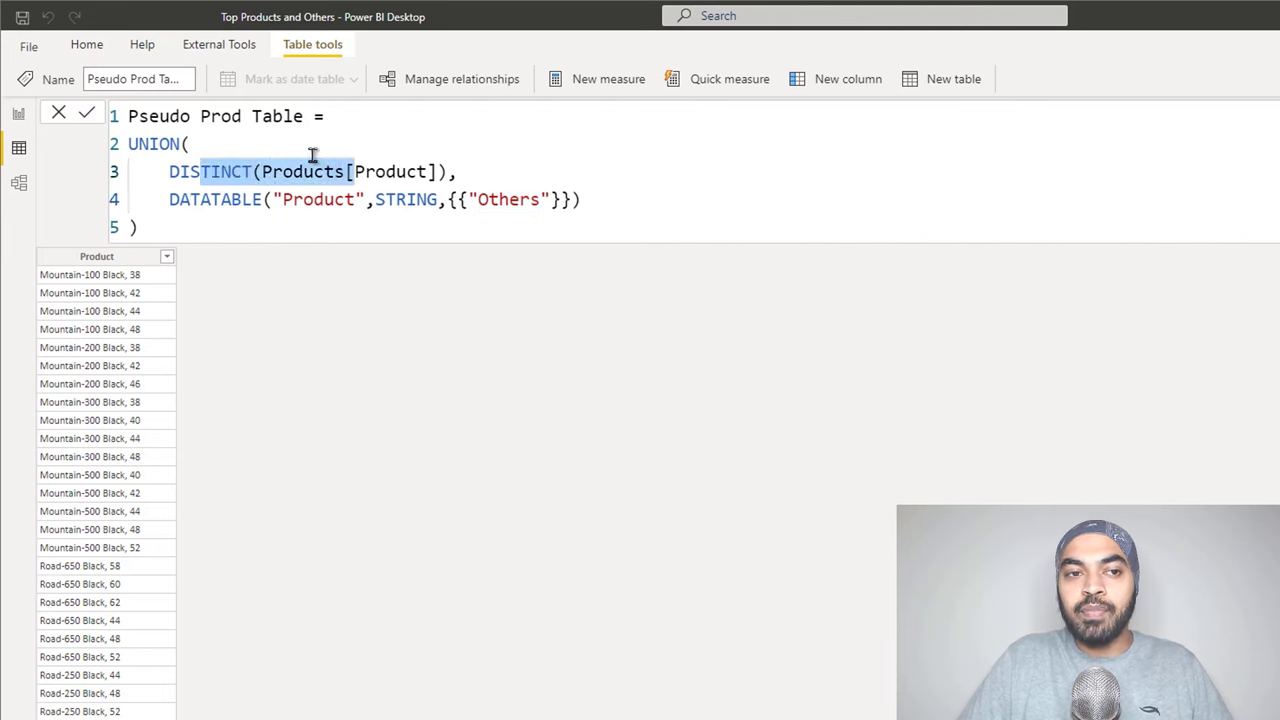
Search the Product column values of the Pseudo Prod Table for "other", and leave the column unfiltered.
{"action": "left_click", "coordinate": [168, 258]}
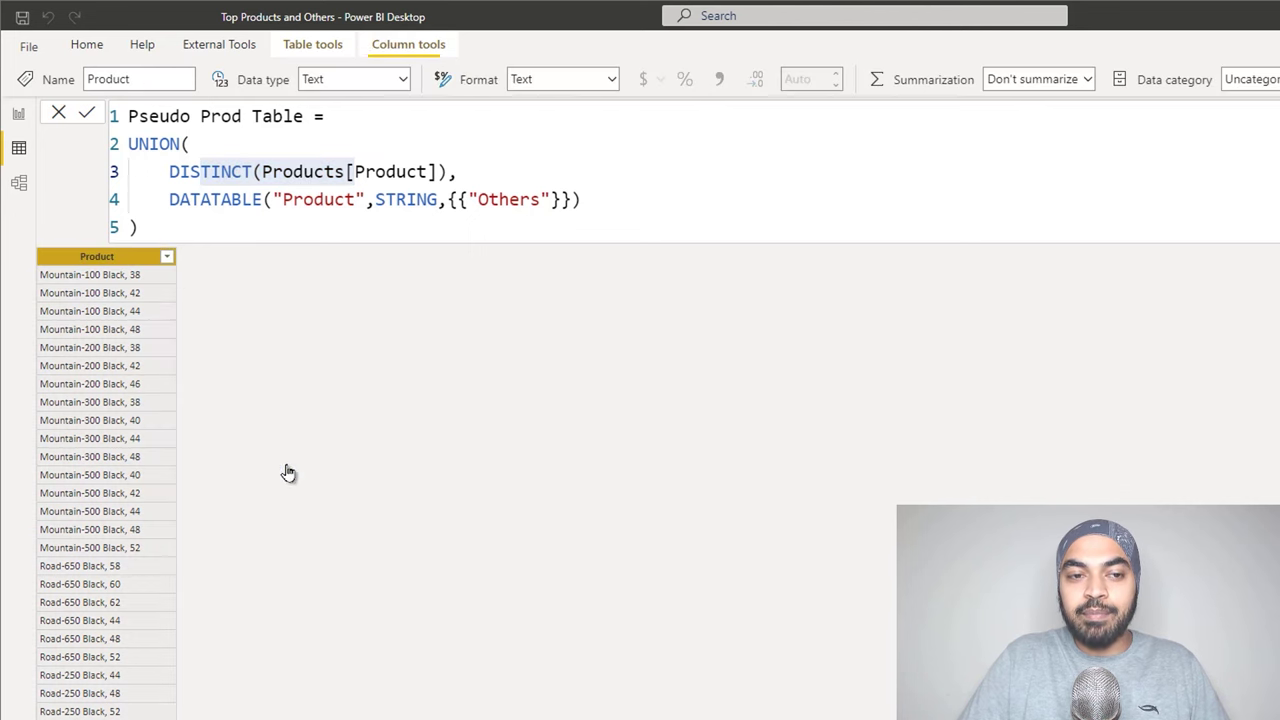
{"action": "type", "text": "other"}
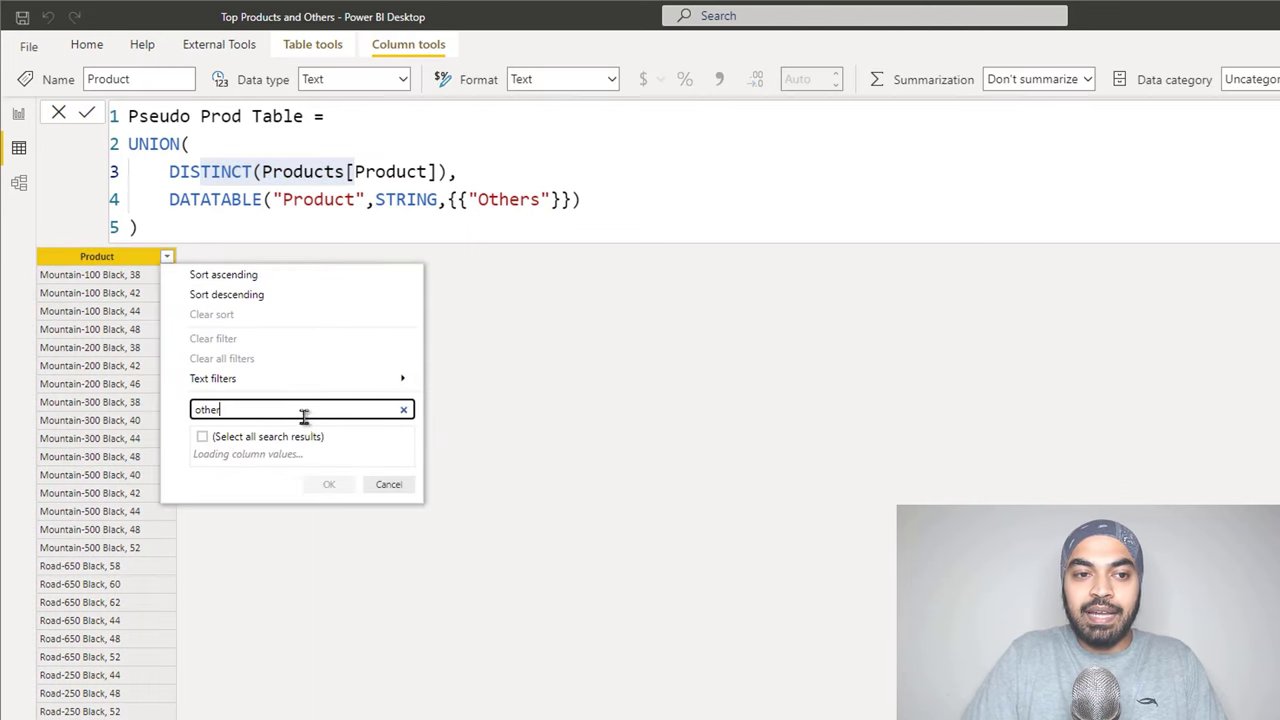
{"action": "left_click", "coordinate": [404, 487]}
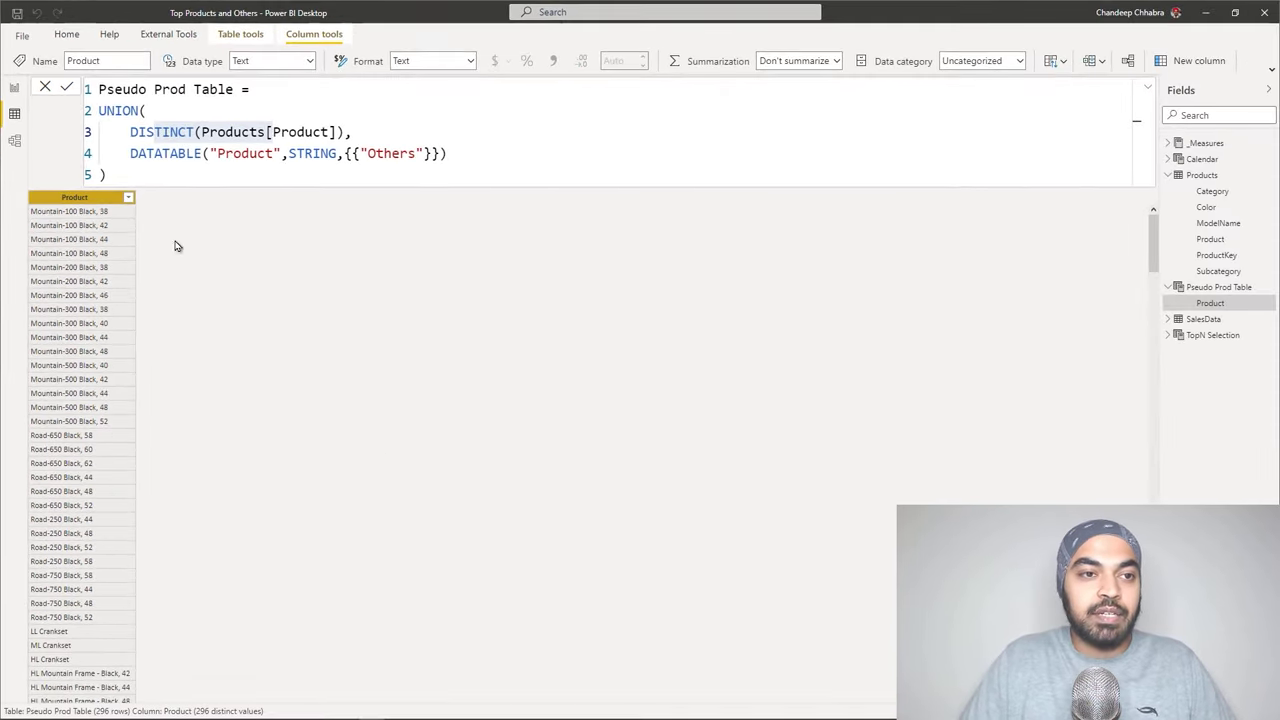
Look through the product list in the table visual on report Page 1 for the Others entry.
{"action": "left_click", "coordinate": [14, 88]}
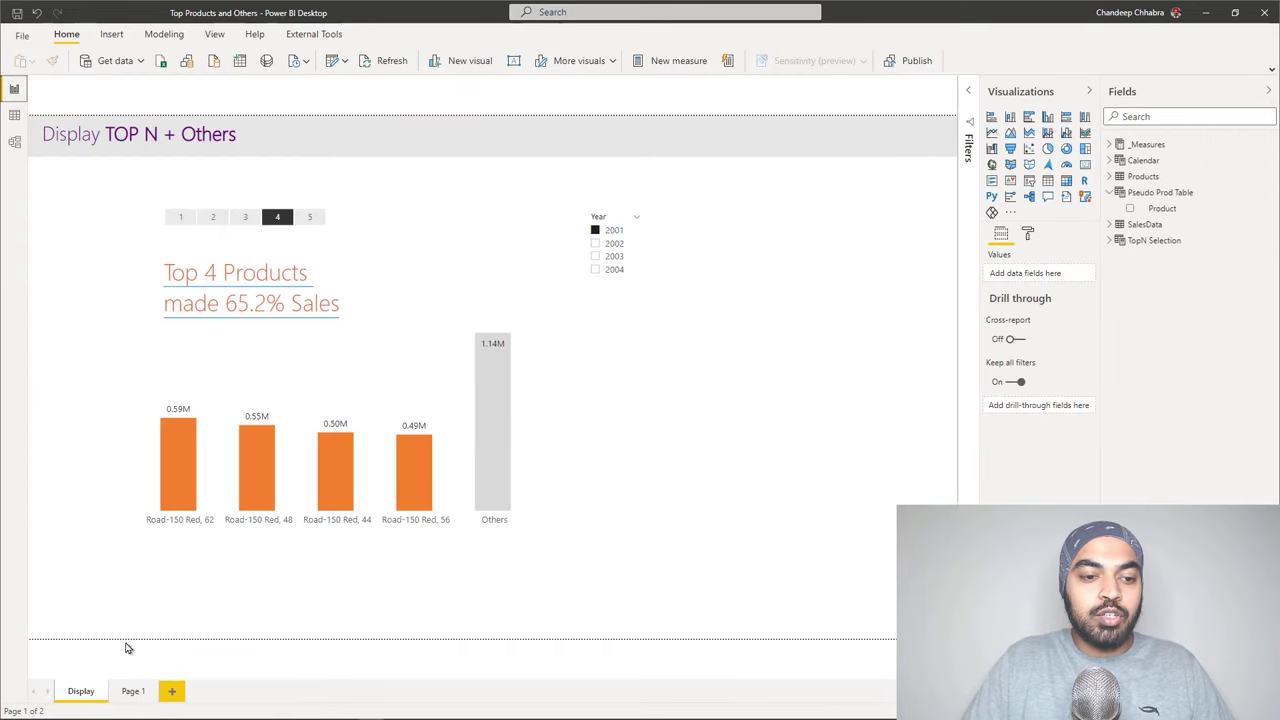
{"action": "left_click", "coordinate": [127, 692]}
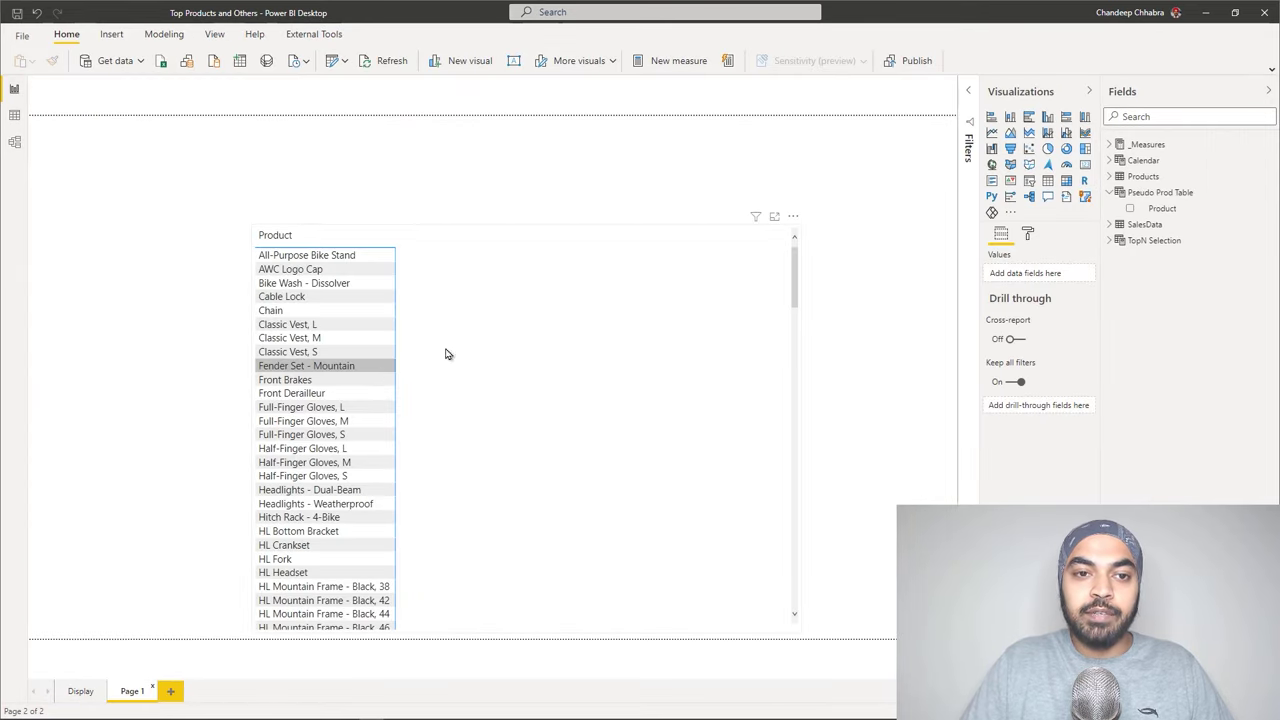
{"action": "left_click", "coordinate": [606, 294]}
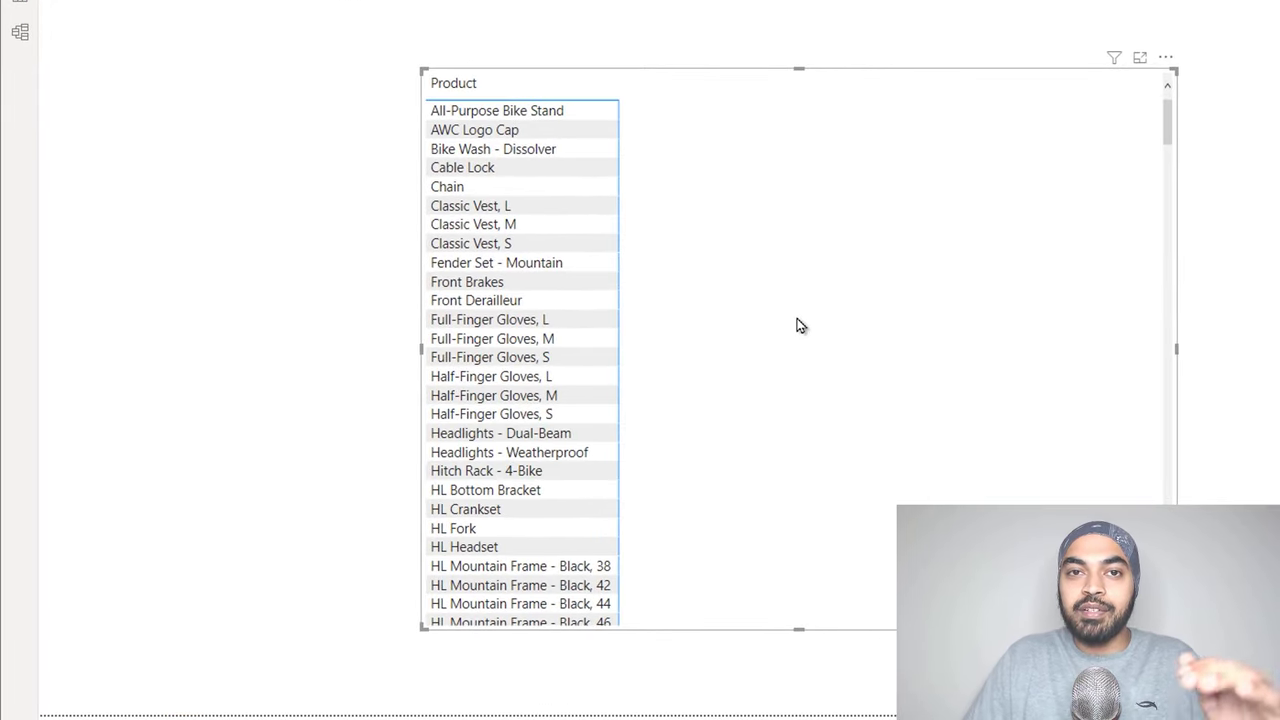
{"action": "scroll", "coordinate": [800, 325], "scroll_direction": "down", "scroll_amount": 10}
{"action": "scroll", "coordinate": [800, 325], "scroll_direction": "down", "scroll_amount": 20}
{"action": "scroll", "coordinate": [800, 325], "scroll_direction": "down", "scroll_amount": 15}
{"action": "scroll", "coordinate": [800, 325], "scroll_direction": "down", "scroll_amount": 20}
{"action": "scroll", "coordinate": [800, 324], "scroll_direction": "down", "scroll_amount": 5}
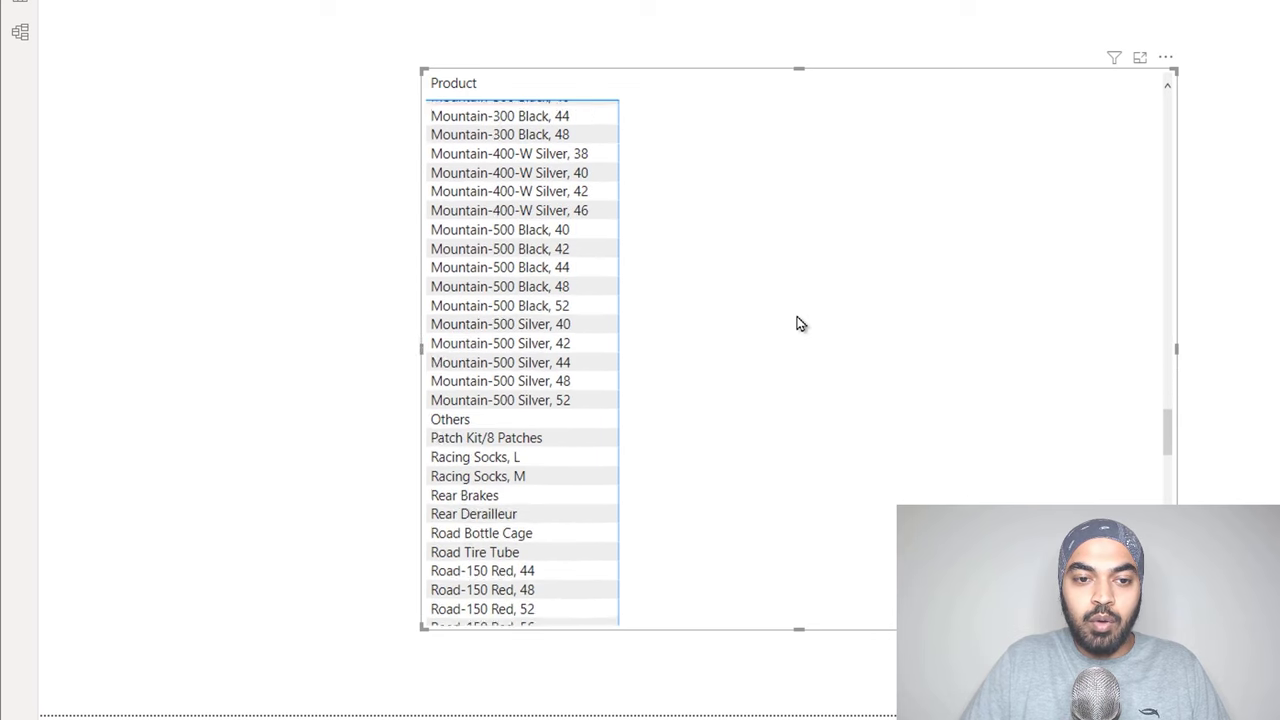
{"action": "left_click", "coordinate": [352, 350]}
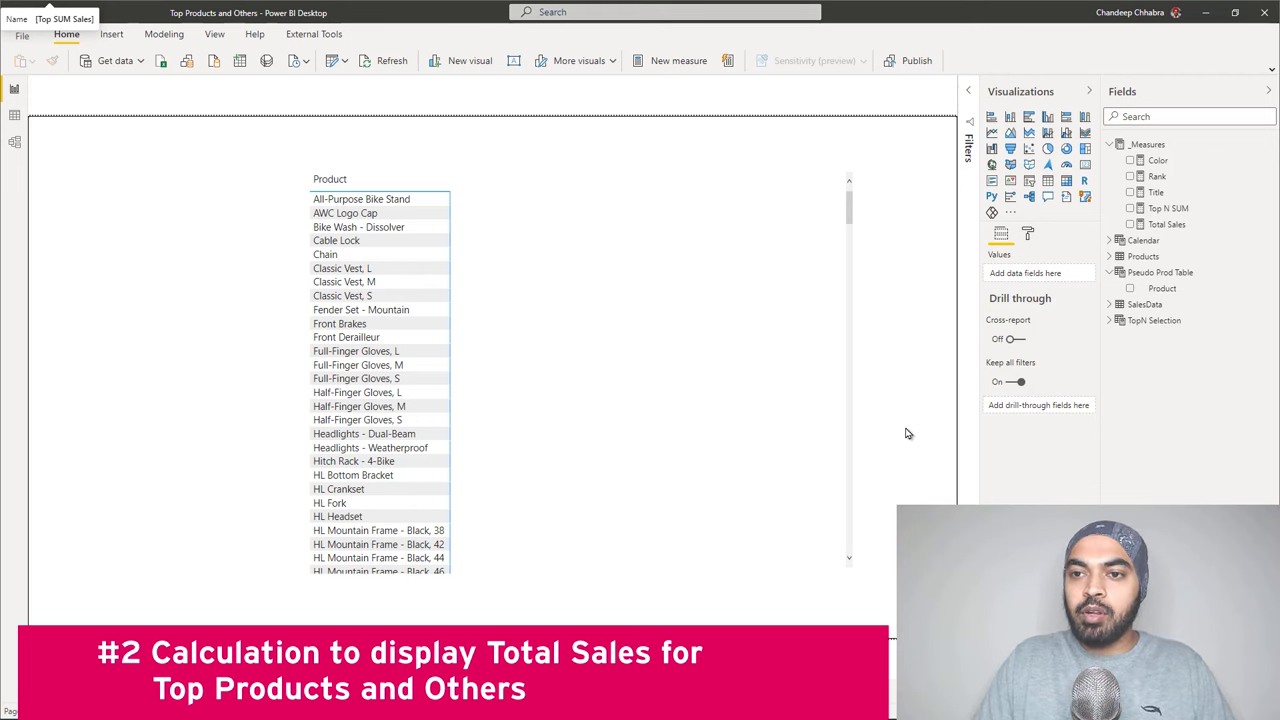
Create a new measure named Top N Sum Sales in the _Measures table and start its formula on a new line.
{"action": "right_click", "coordinate": [1152, 145]}
{"action": "left_click", "coordinate": [1163, 154]}
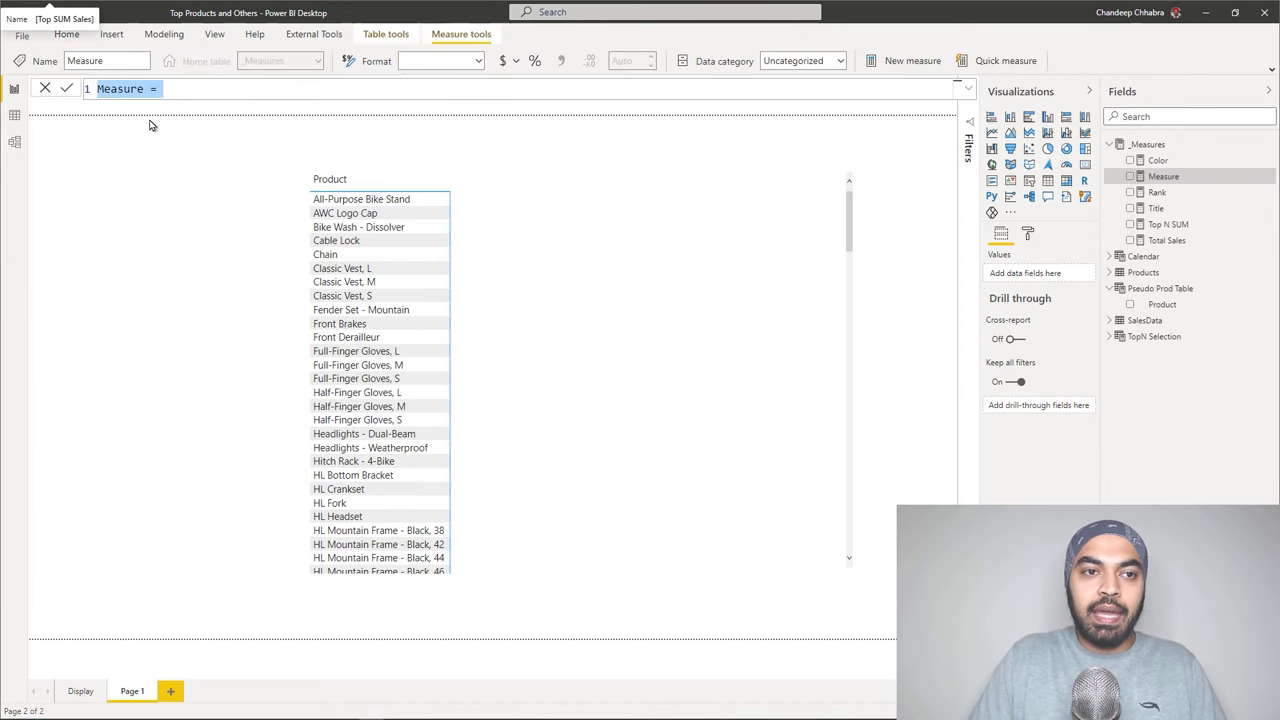
{"action": "type", "text": "Top N Sum Sales"}
{"action": "key", "text": "shift+Return"}
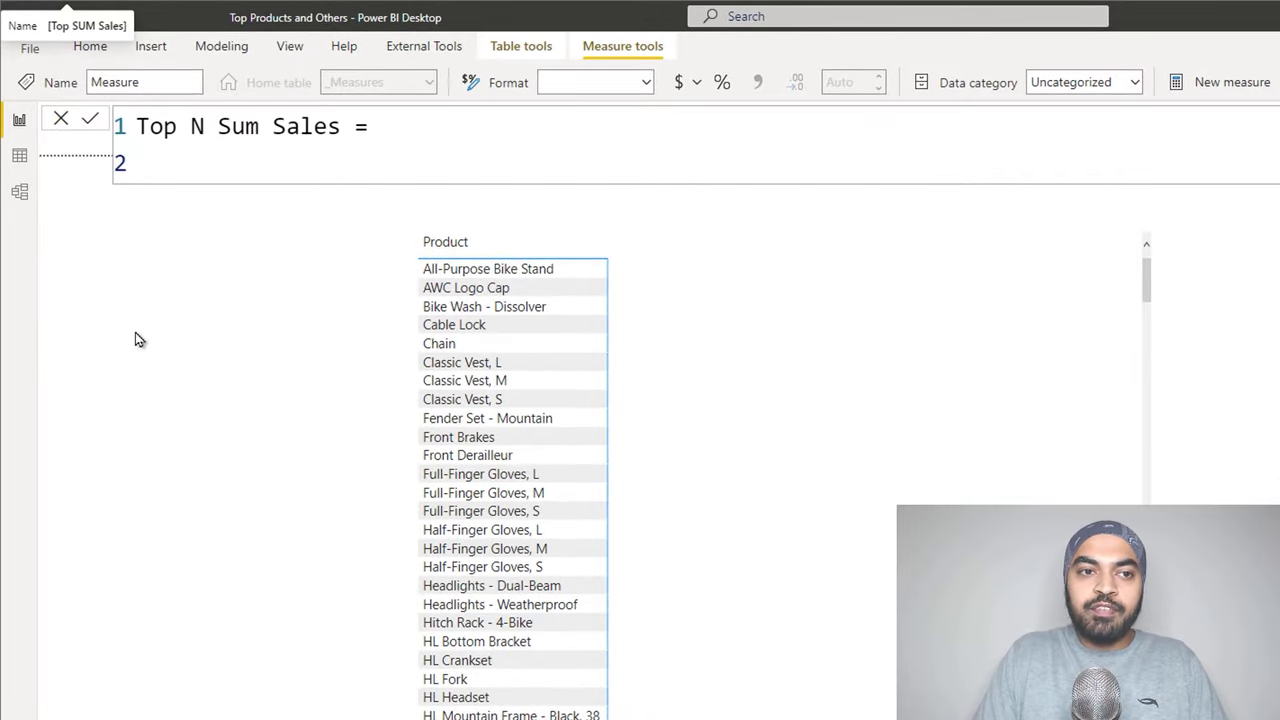
Begin a TOPN function in the measure with 3 as the N value and 'Pseudo Prod Table' as the table.
{"action": "type", "text": "topn("}
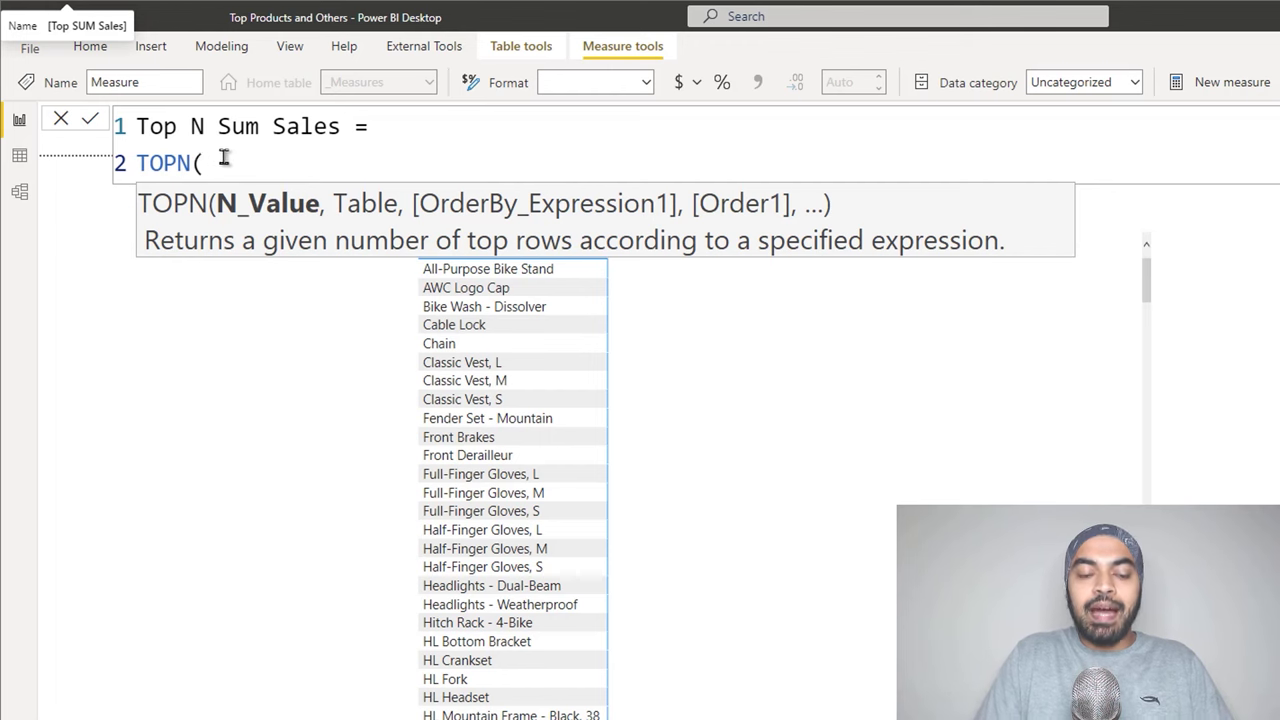
{"action": "key", "text": "shift+Return"}
{"action": "type", "text": "3,"}
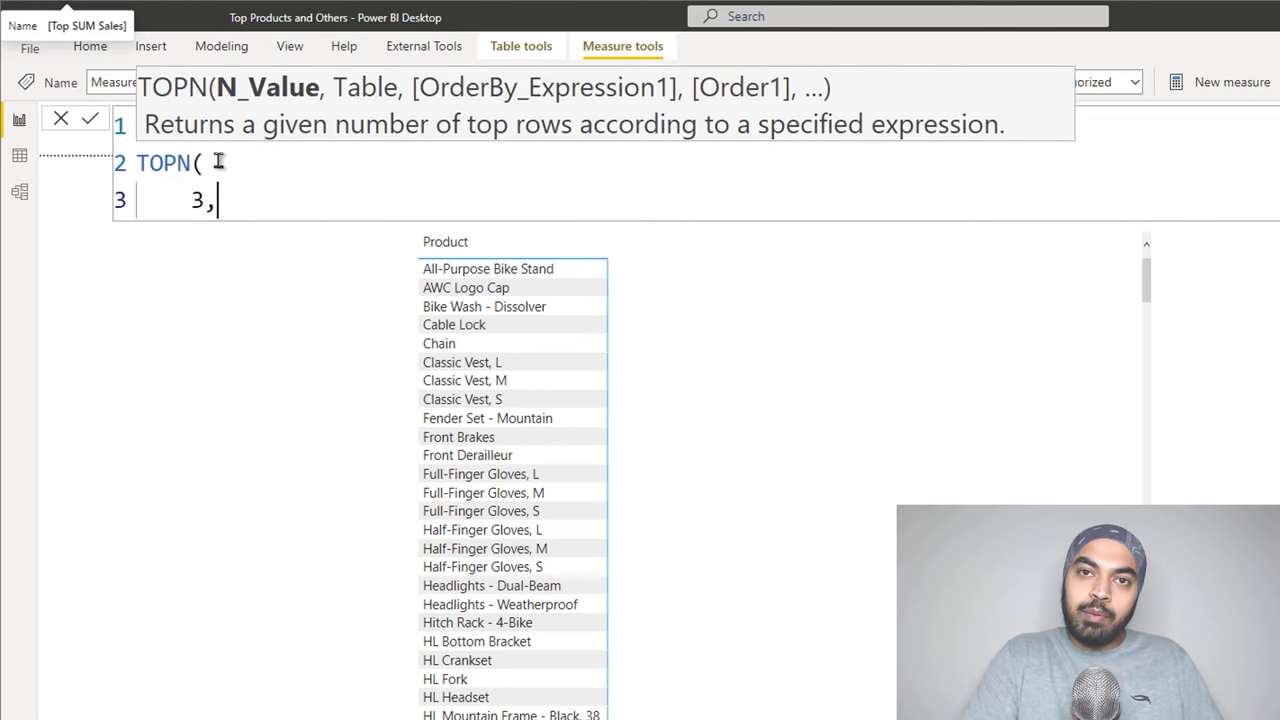
{"action": "key", "text": "shift+Return"}
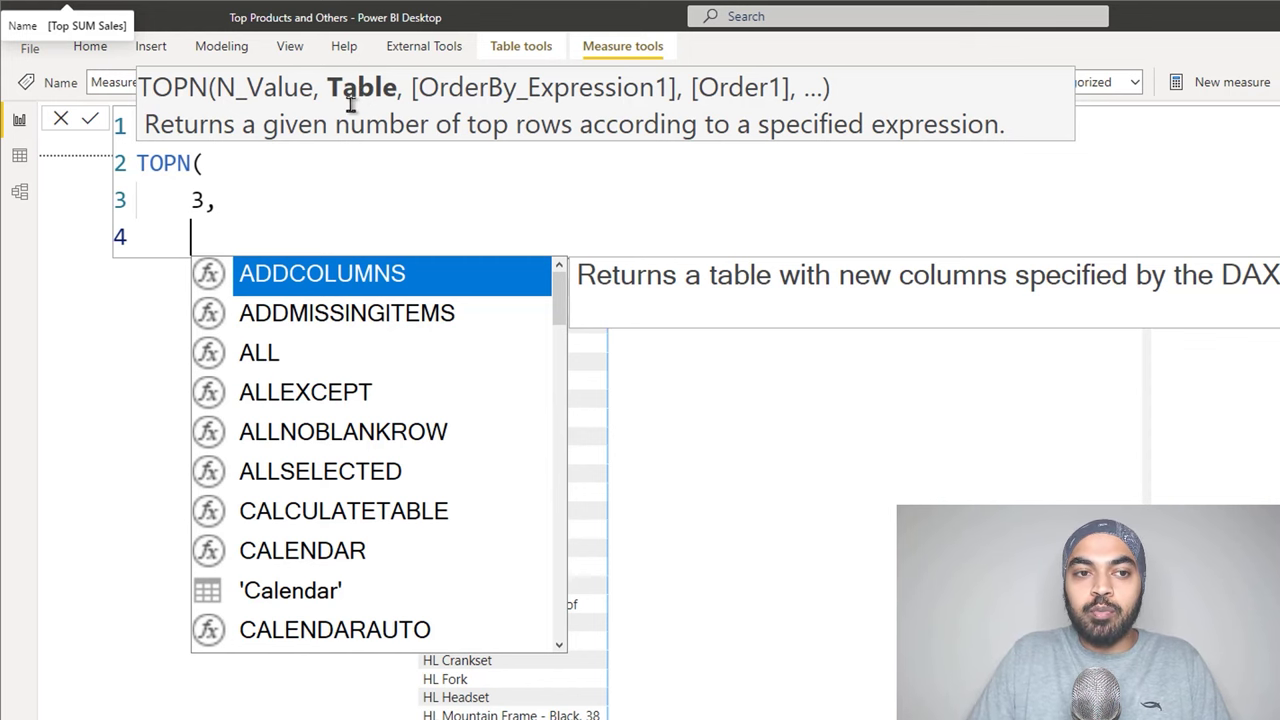
{"action": "type", "text": "ps"}
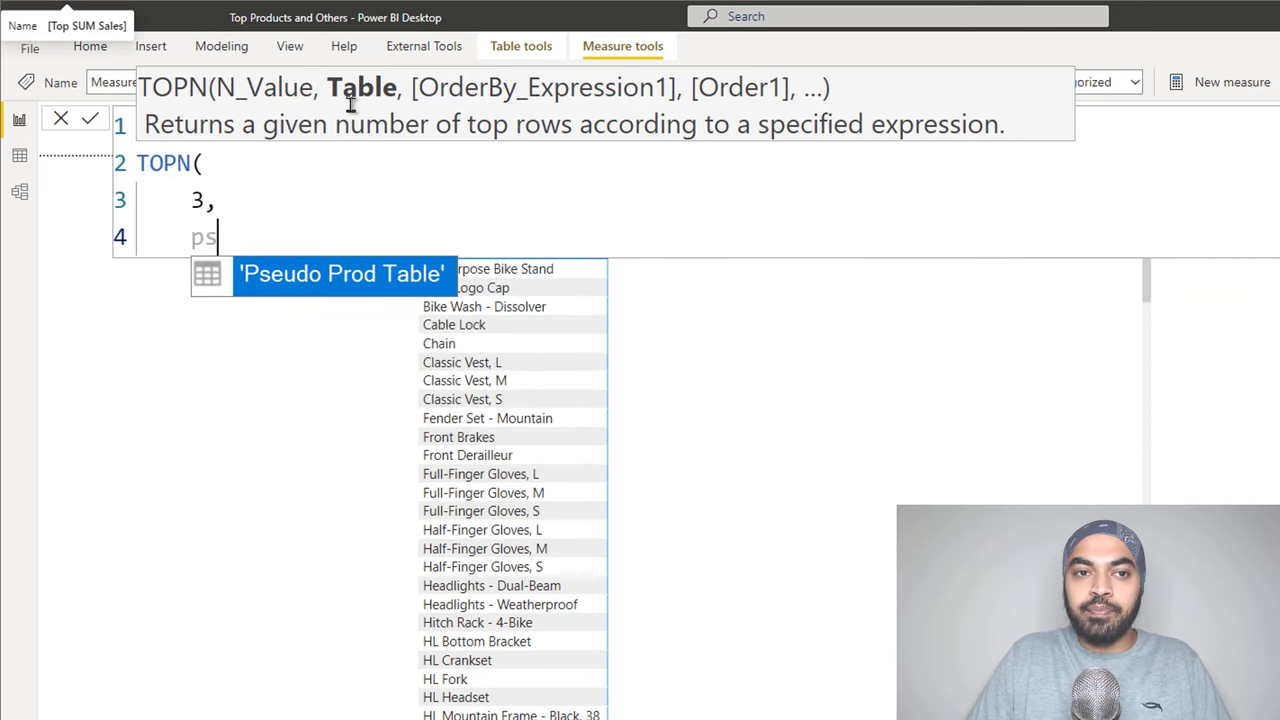
{"action": "key", "text": "Tab"}
{"action": "key", "text": "shift+Return"}
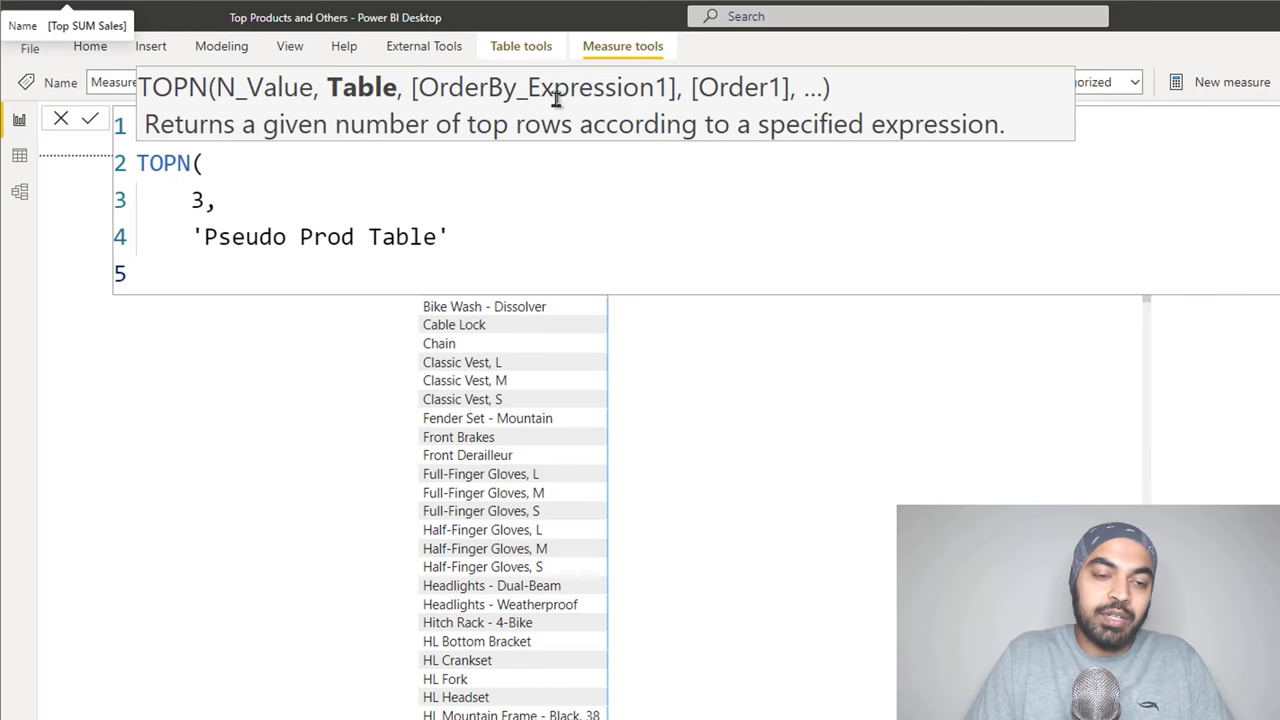
Add the missing comma after the table argument and enter [Total Sales] as the TOPN order-by expression.
{"action": "key", "text": "Tab"}
{"action": "type", "text": "tot"}
{"action": "key", "text": "BackSpace"}
{"action": "key", "text": "BackSpace"}
{"action": "key", "text": "BackSpace"}
{"action": "key", "text": "BackSpace"}
{"action": "key", "text": "BackSpace"}
{"action": "type", "text": ","}
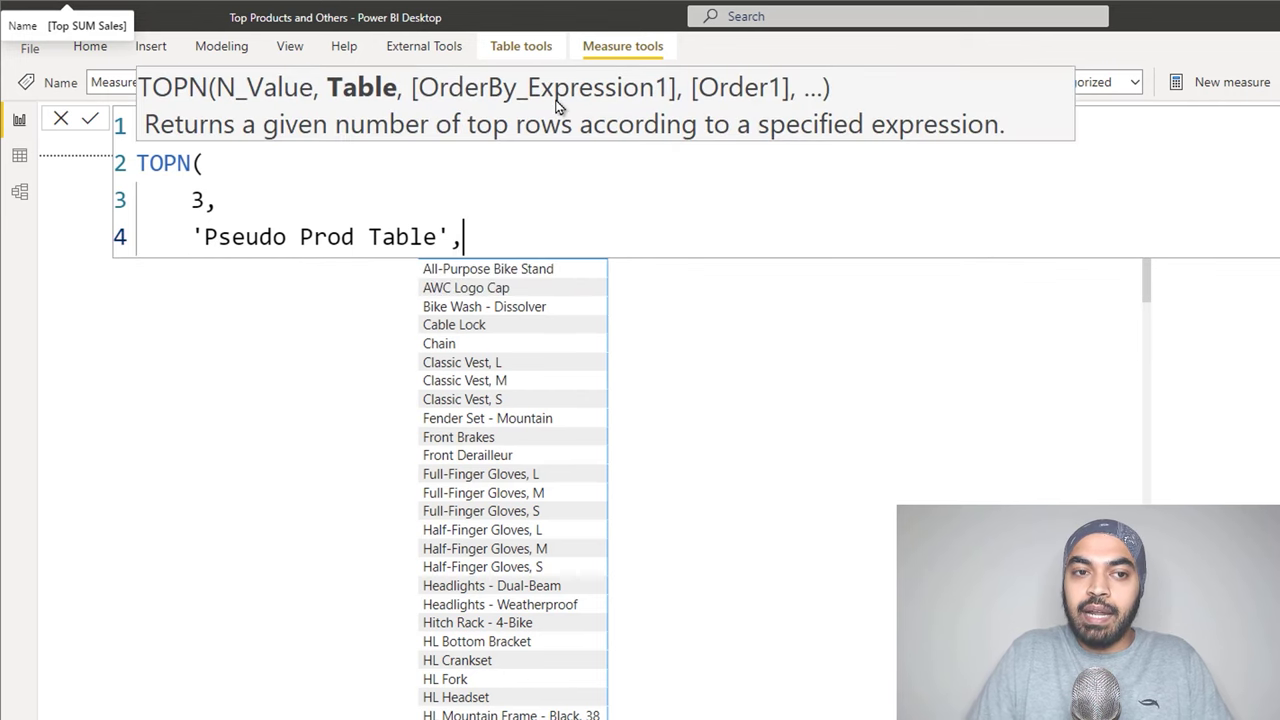
{"action": "key", "text": "shift+Return"}
{"action": "key", "text": "Tab"}
{"action": "type", "text": "tot"}
{"action": "key", "text": "Tab"}
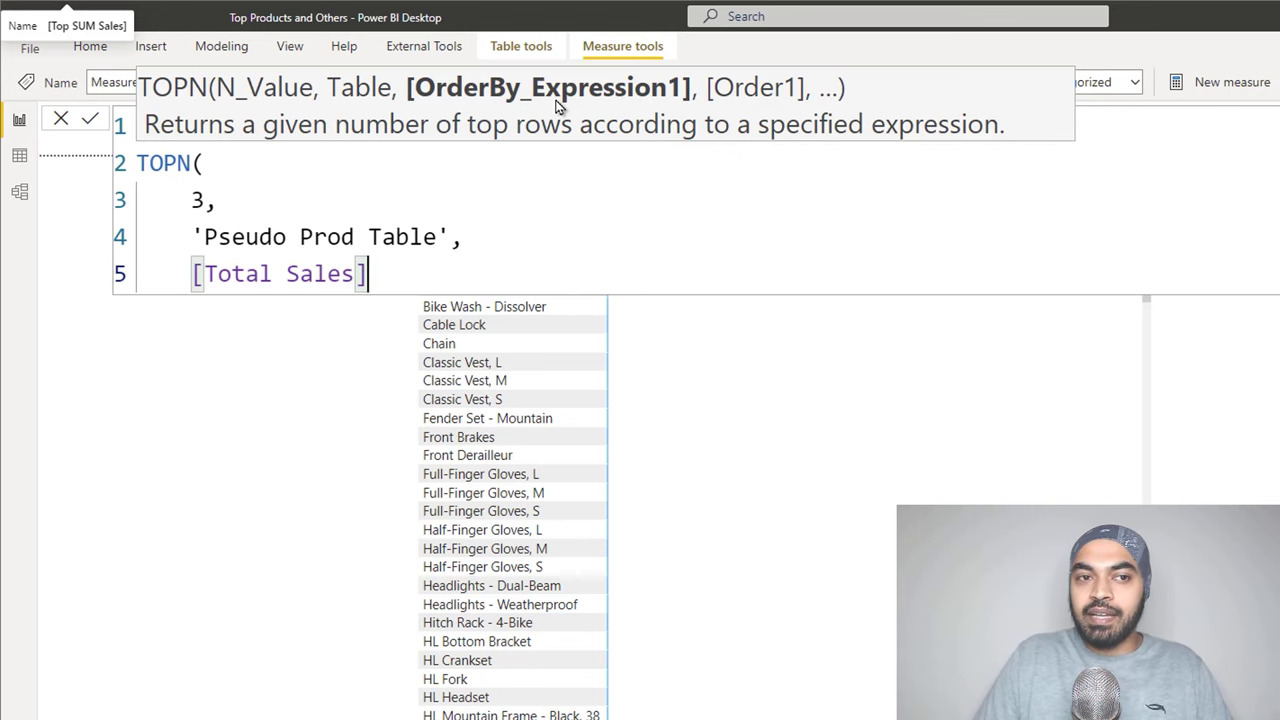
Close the TOPN function and open a CALCULATE function above it with [Total Sales] as its expression.
{"action": "key", "text": "Return"}
{"action": "type", "text": ")"}
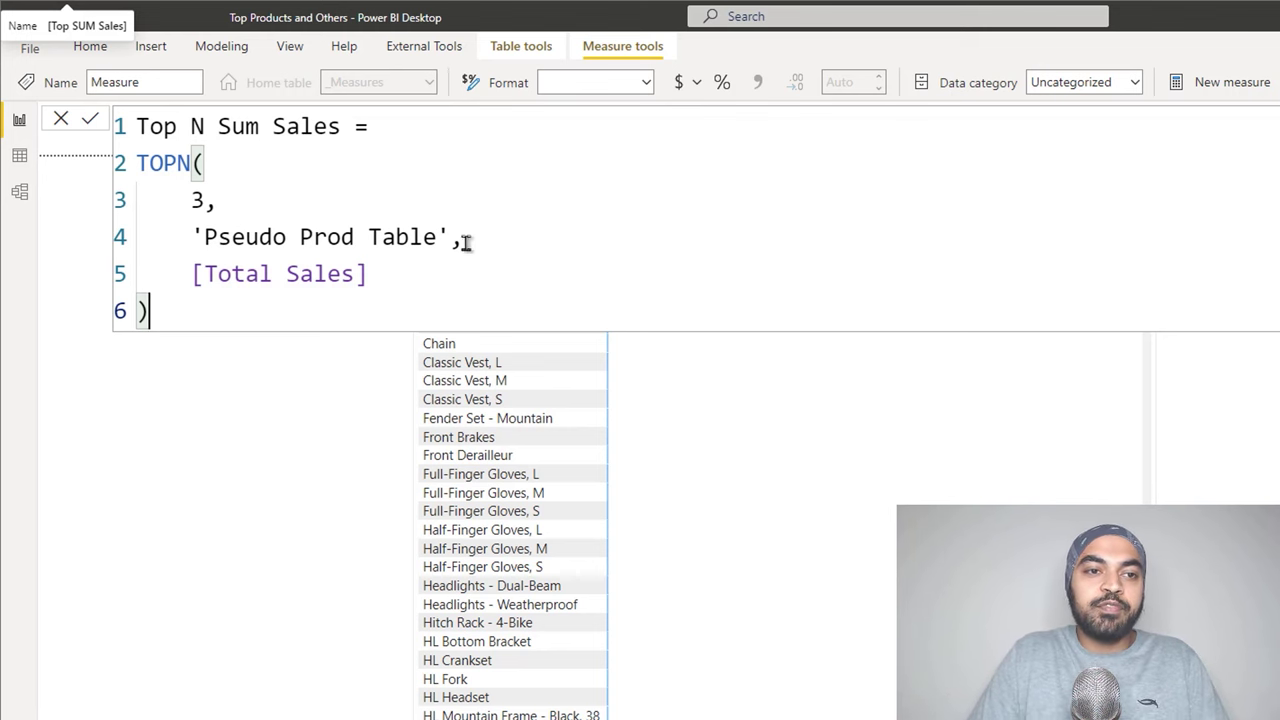
{"action": "left_click", "coordinate": [418, 135]}
{"action": "key", "text": "shift+Return"}
{"action": "type", "text": "cal"}
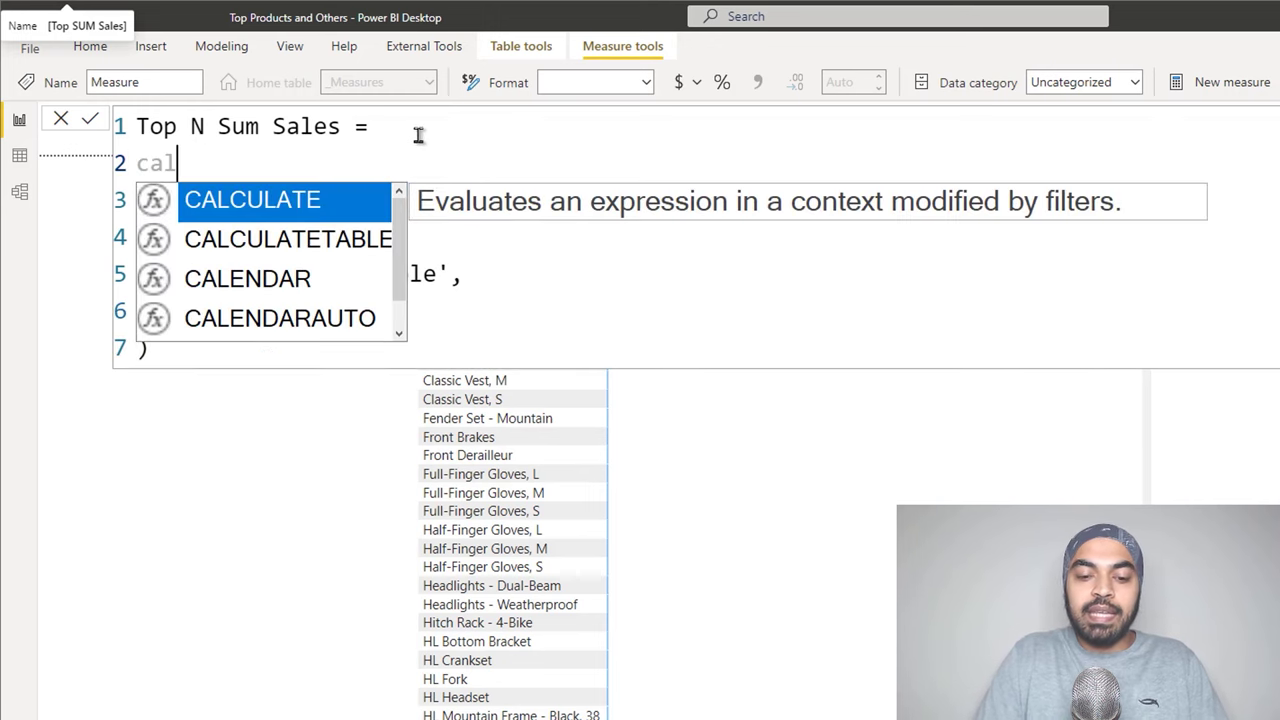
{"action": "key", "text": "Tab"}
{"action": "key", "text": "shift+Return"}
{"action": "type", "text": "tot"}
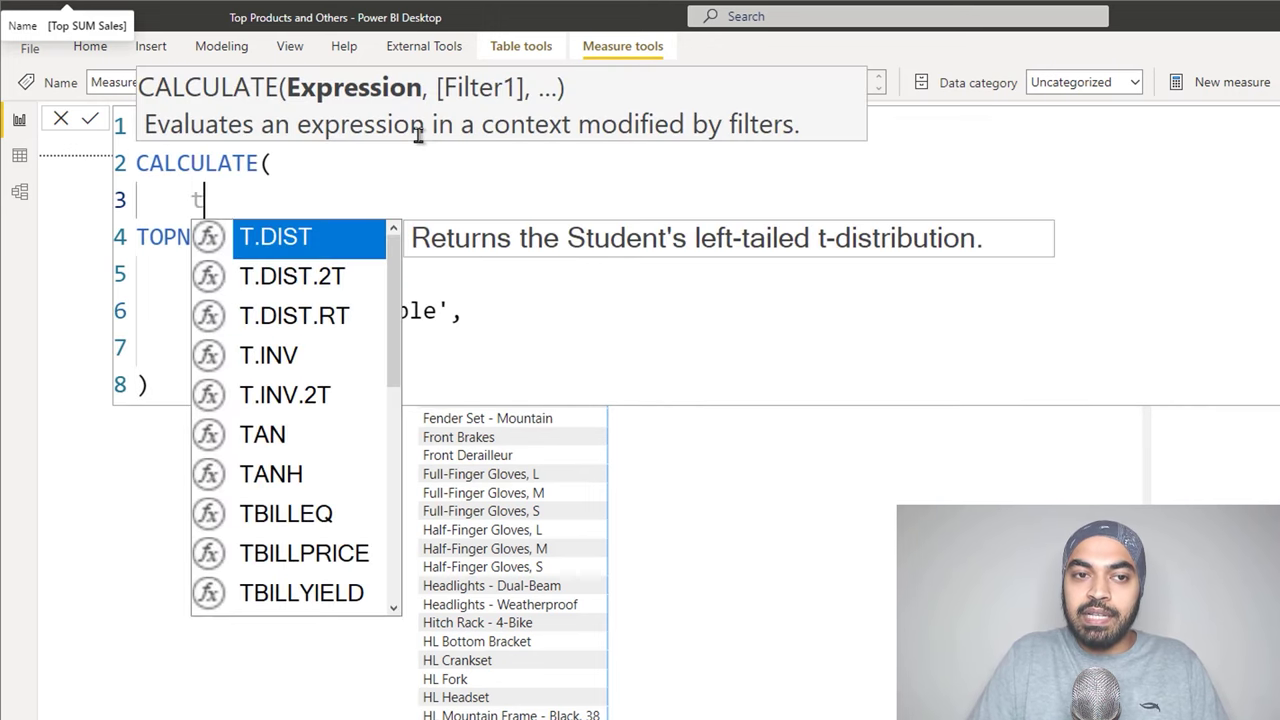
{"action": "key", "text": "Tab"}
{"action": "type", "text": "."}
{"action": "key", "text": "BackSpace"}
{"action": "type", "text": ","}
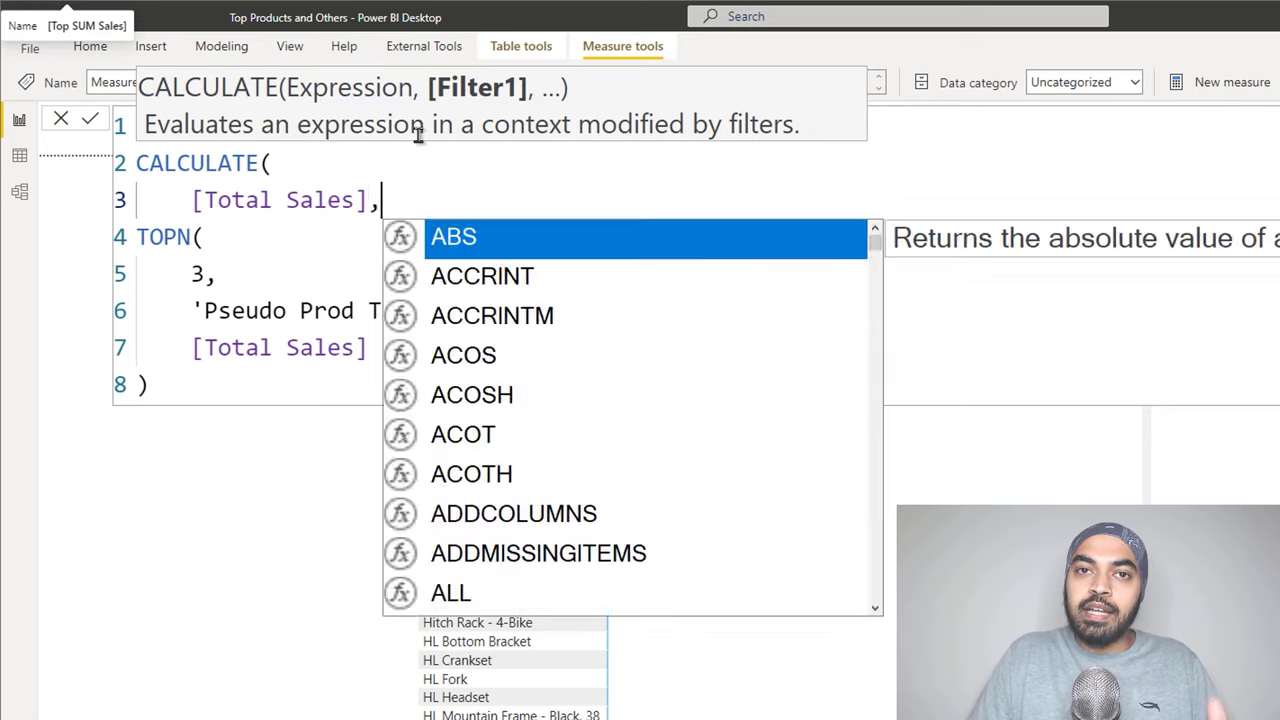
Indent the whole TOPN block directly beneath [Total Sales] as the filter argument of CALCULATE, leaving no blank line.
{"action": "key", "text": "shift+Return"}
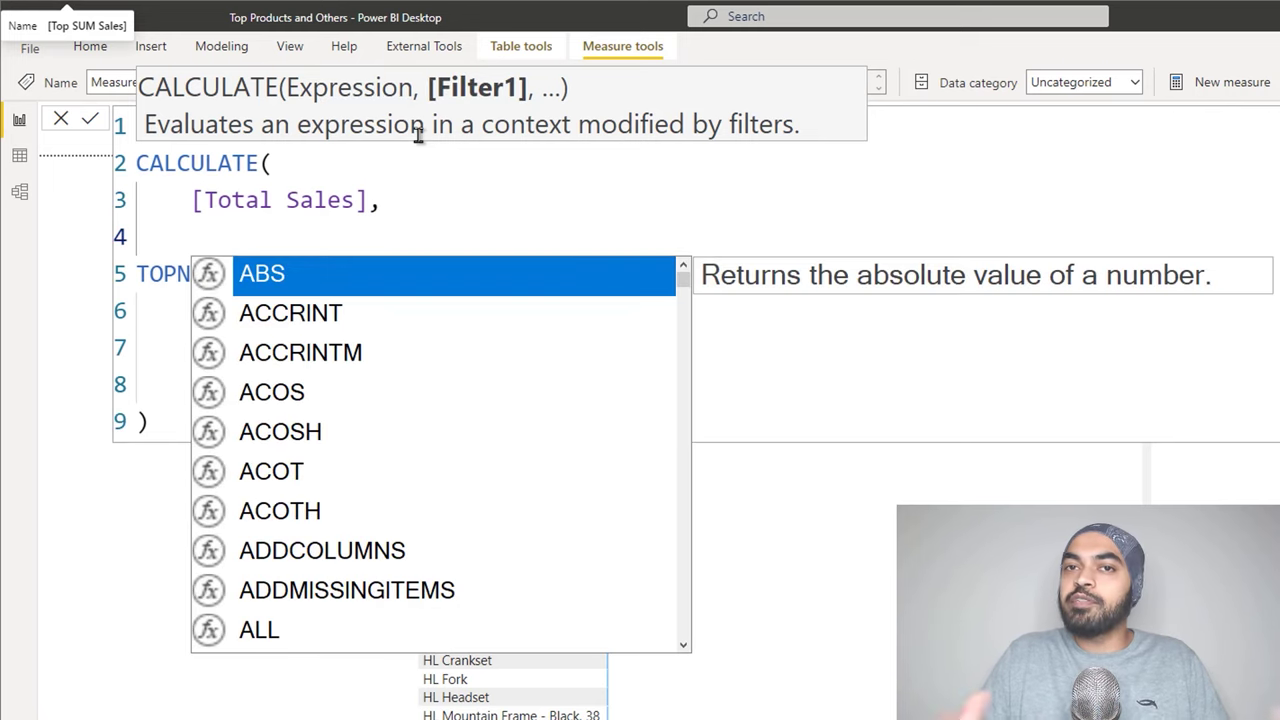
{"action": "left_click", "coordinate": [323, 203]}
{"action": "key", "text": "Down"}
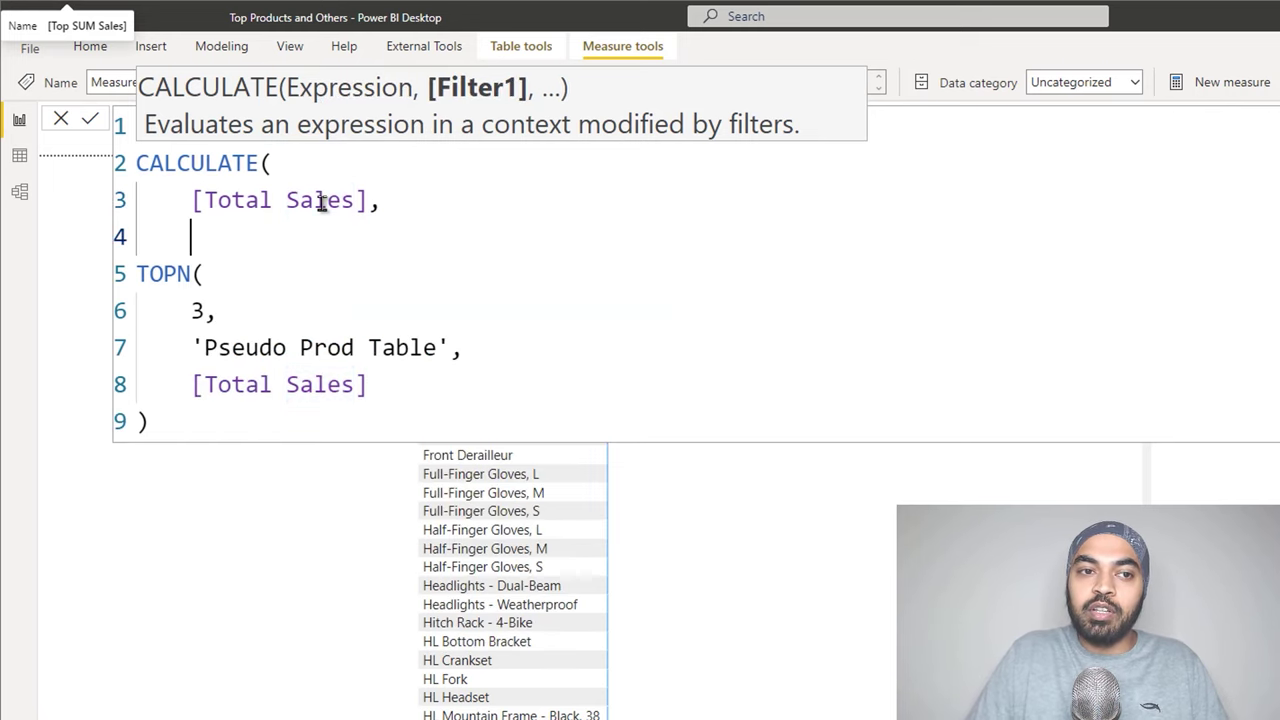
{"action": "key", "text": "ctrl+shift+k"}
{"action": "key", "text": "shift+Down"}
{"action": "key", "text": "shift+Down"}
{"action": "key", "text": "shift+Down"}
{"action": "key", "text": "shift+Down"}
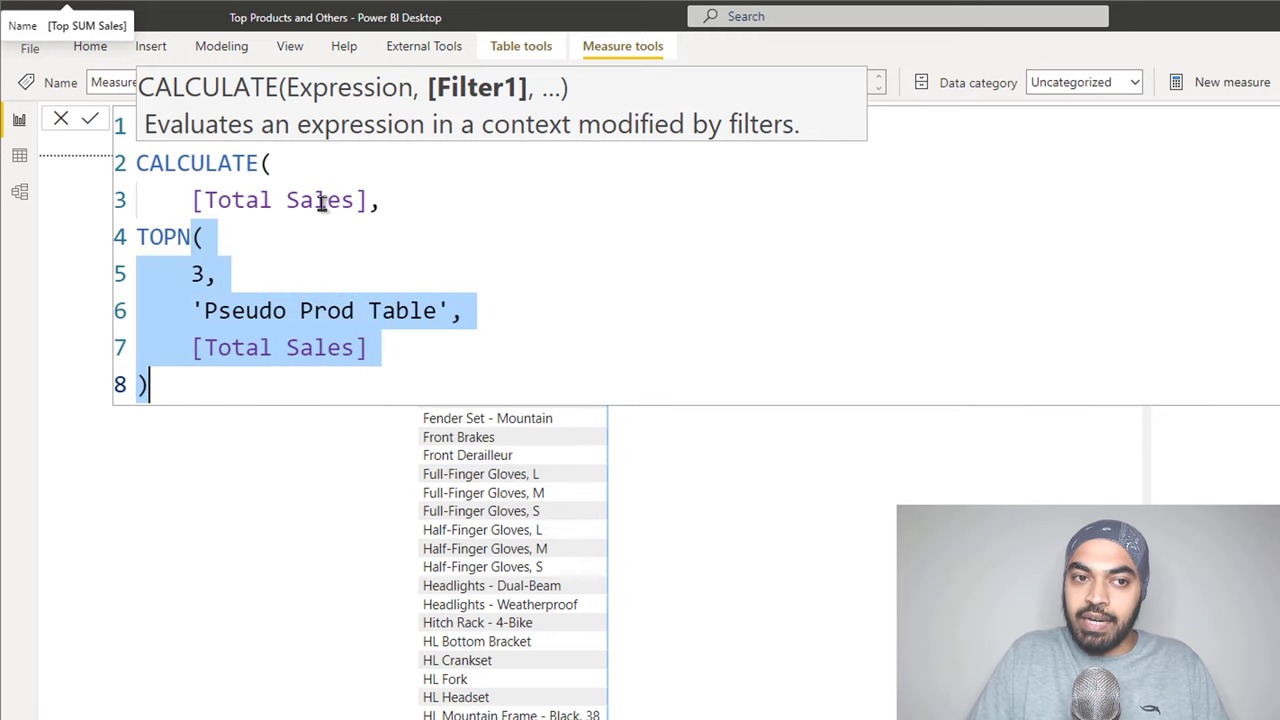
{"action": "key", "text": "Tab"}
{"action": "key", "text": "Right"}
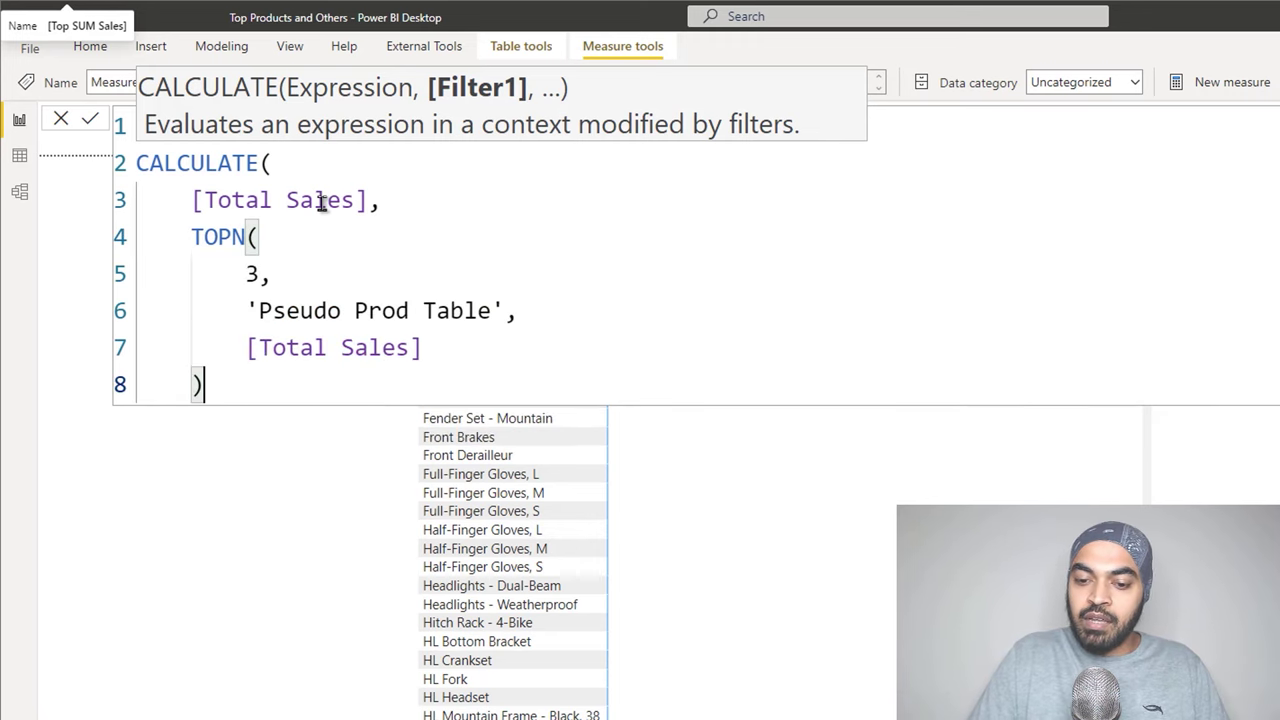
Close the CALCULATE function on a new line and commit the Top N Sum Sales measure.
{"action": "key", "text": "Return"}
{"action": "type", "text": ")"}
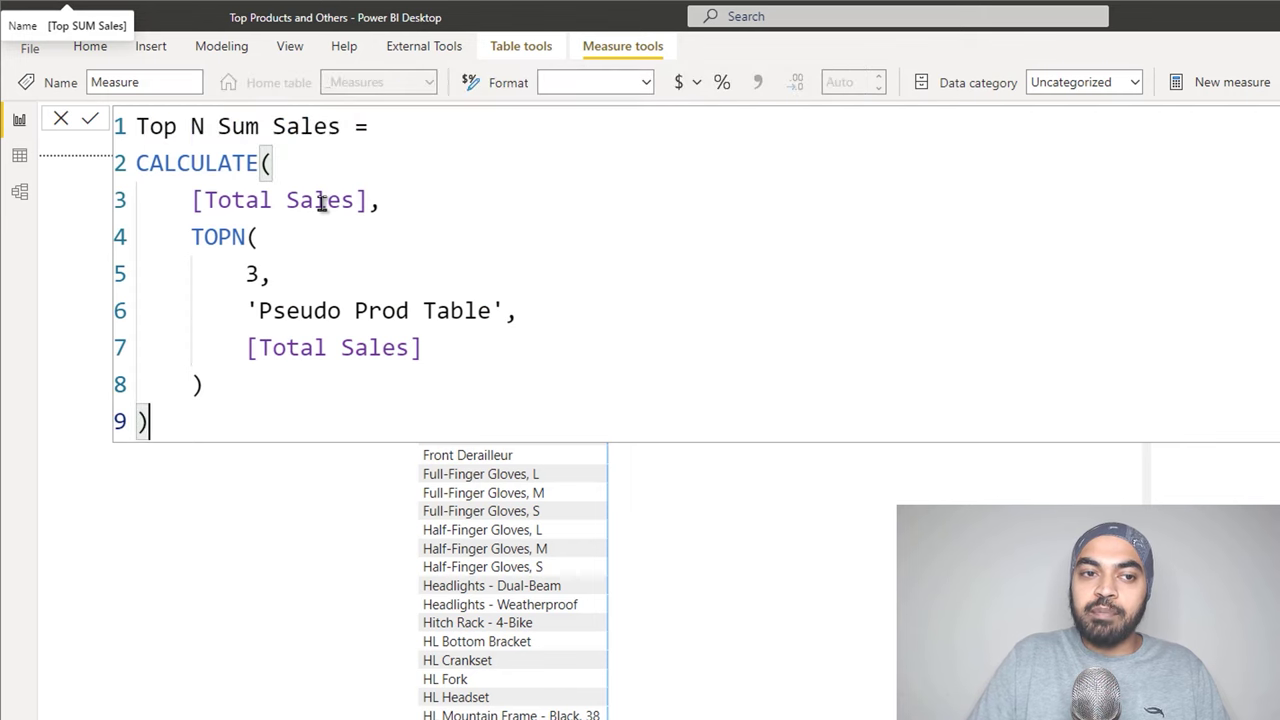
{"action": "left_click_drag", "start_coordinate": [219, 233], "coordinate": [221, 384]}
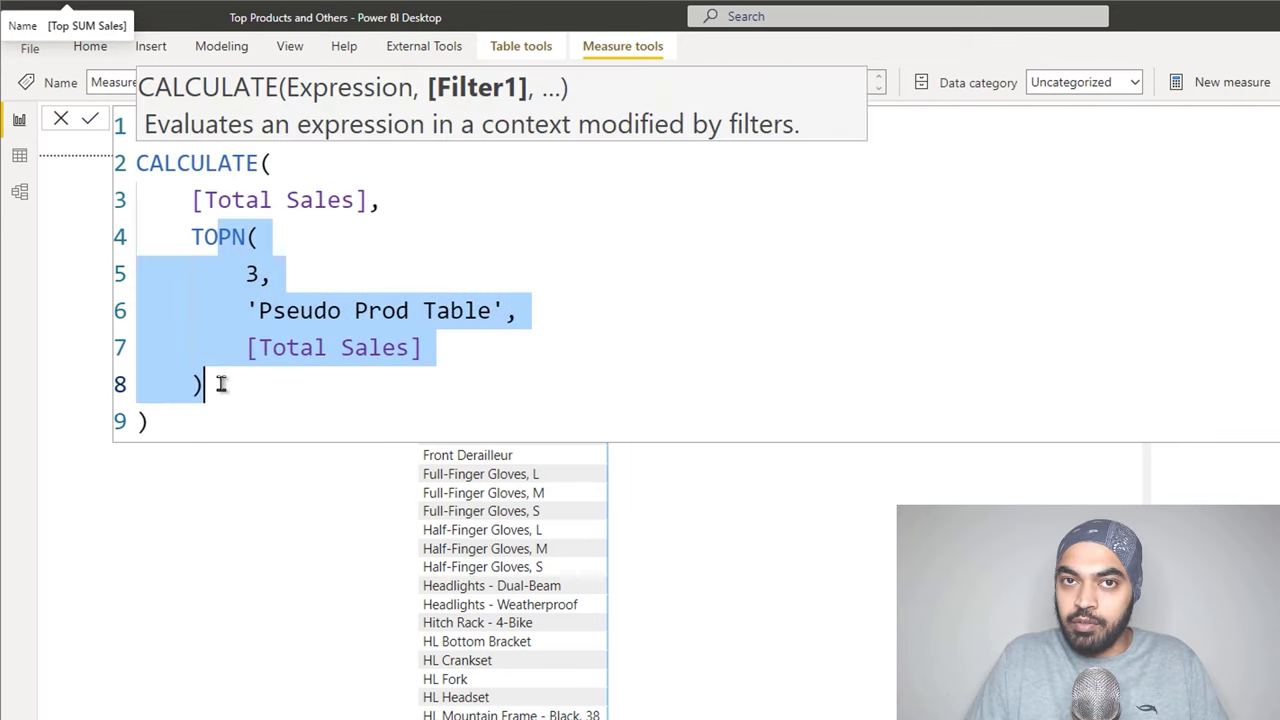
{"action": "left_click", "coordinate": [196, 423]}
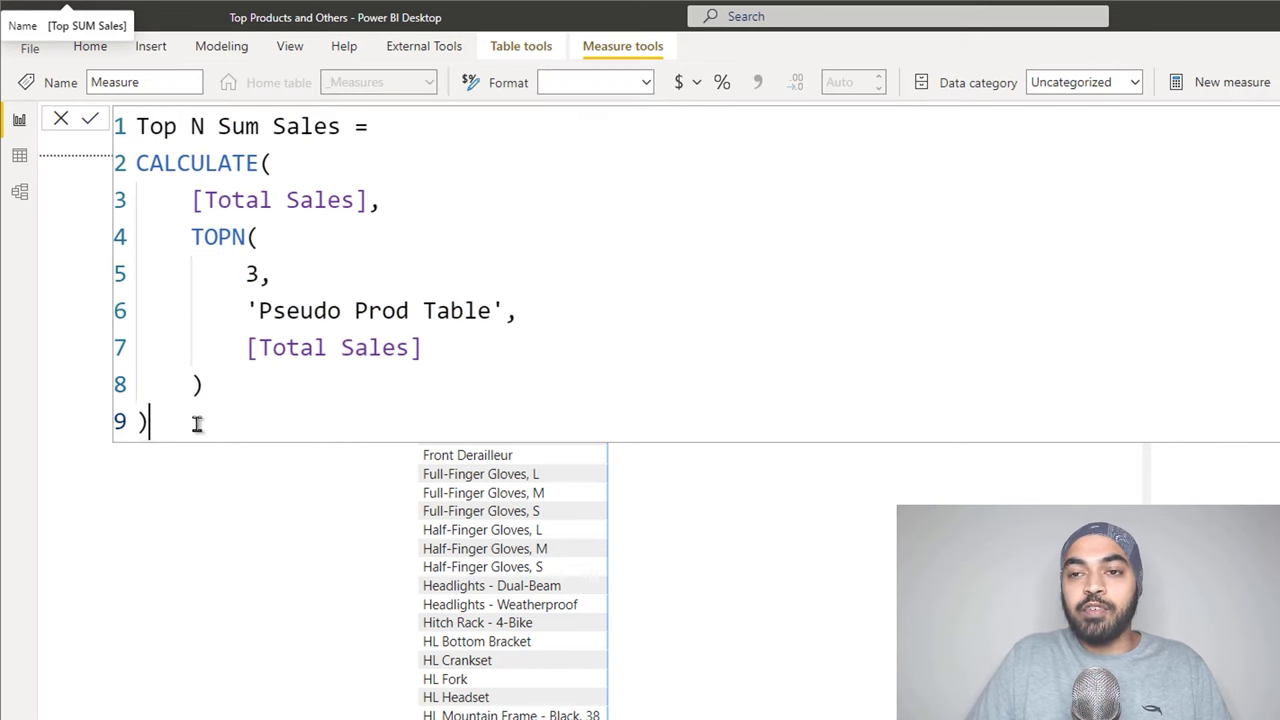
{"action": "key", "text": "Return"}
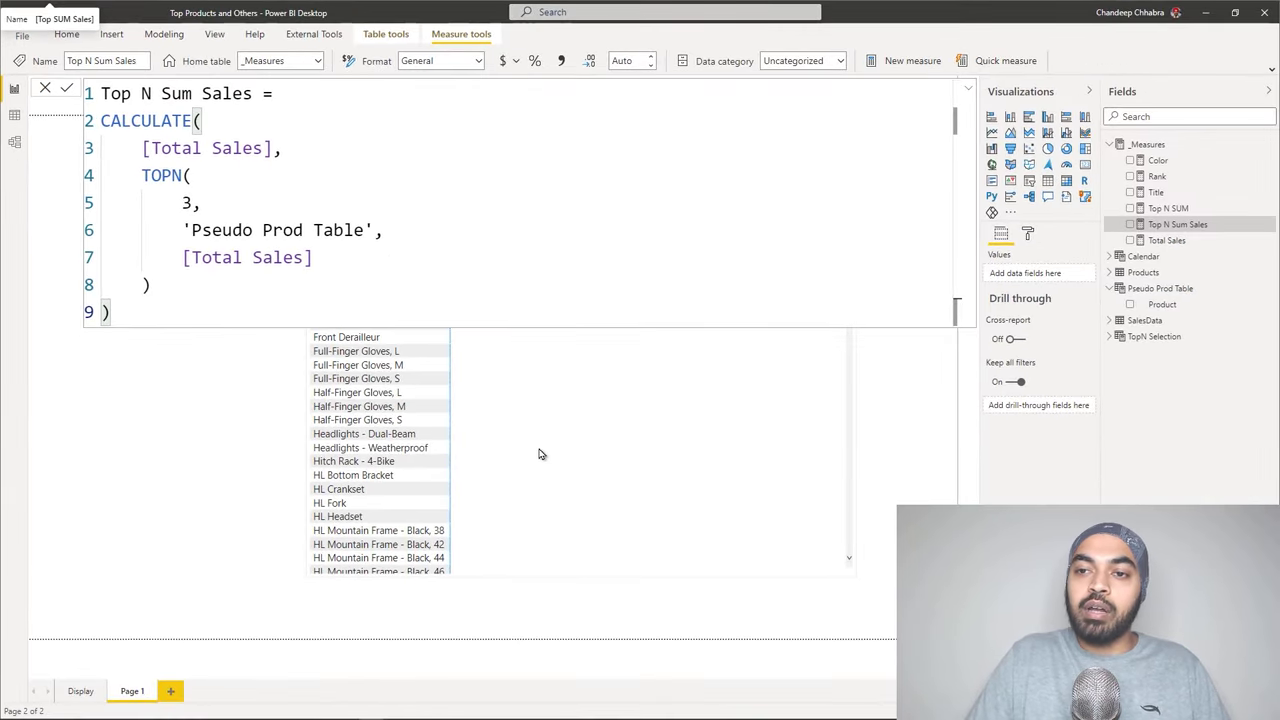
Show Top N Sum Sales in a card visual and shrink the card so it sits beside the product table.
{"action": "left_click_drag", "start_coordinate": [1140, 222], "coordinate": [148, 452]}
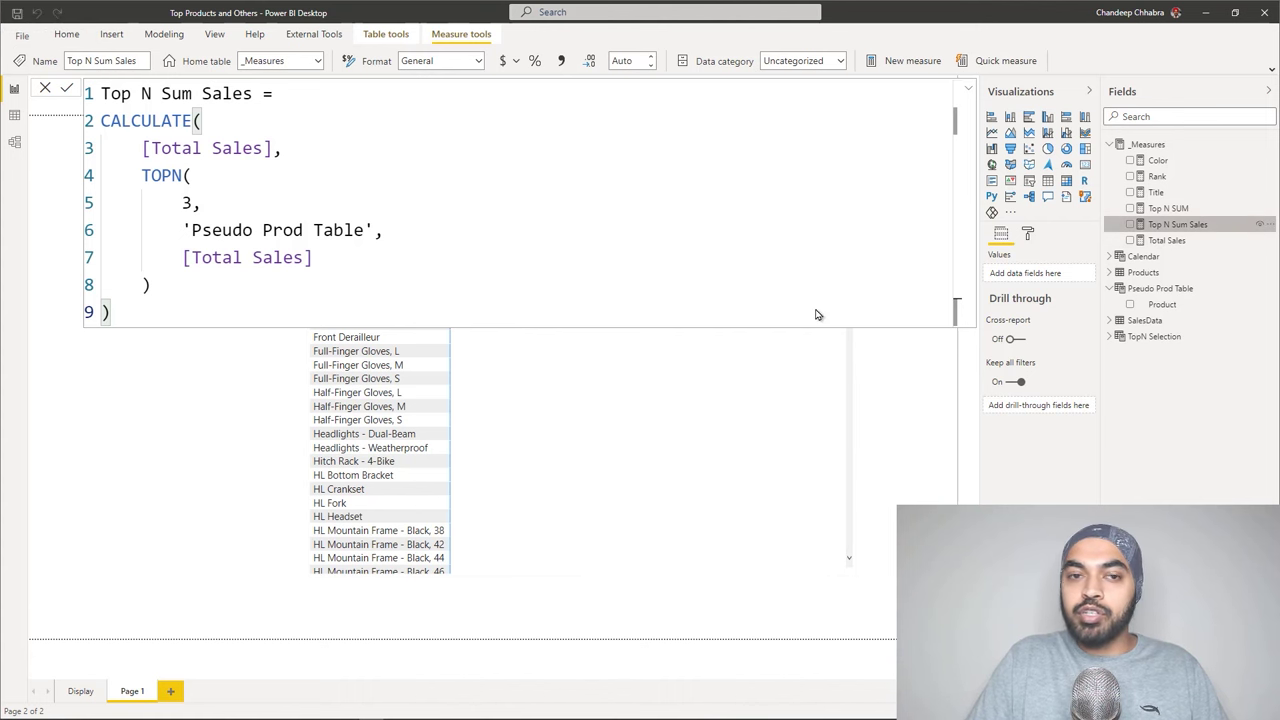
{"action": "left_click", "coordinate": [1086, 166]}
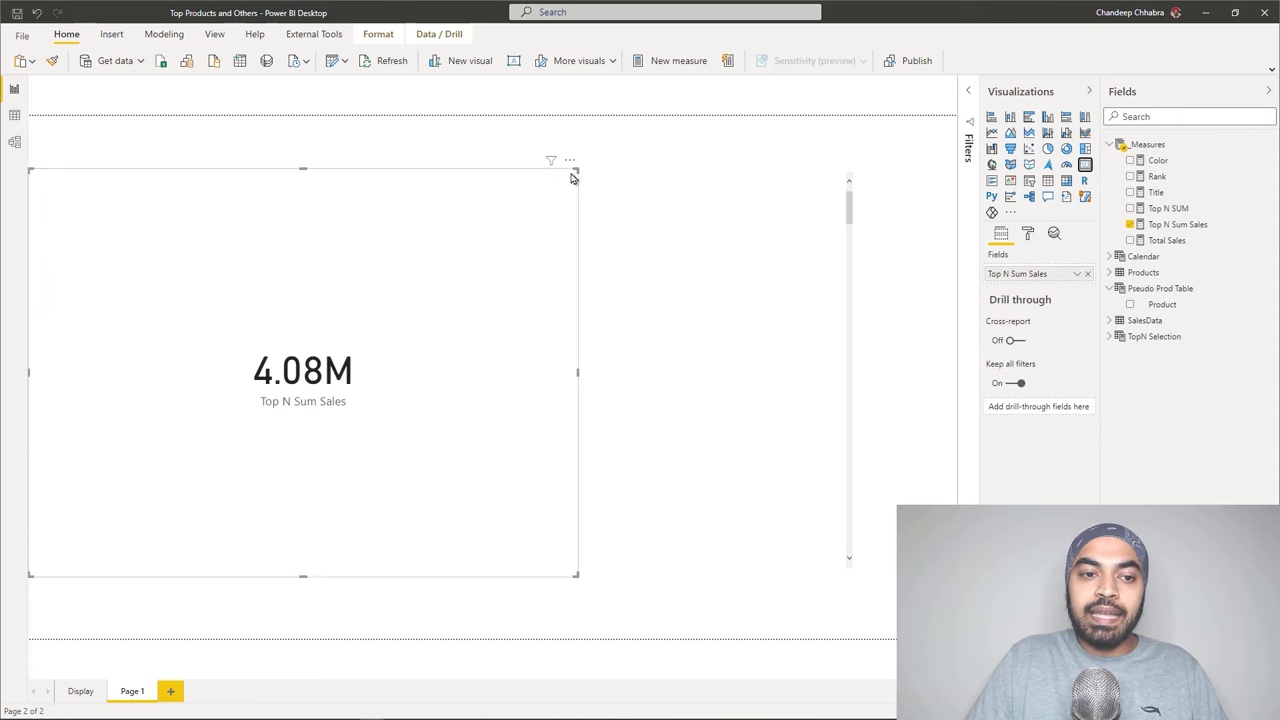
{"action": "left_click_drag", "start_coordinate": [578, 168], "coordinate": [214, 386]}
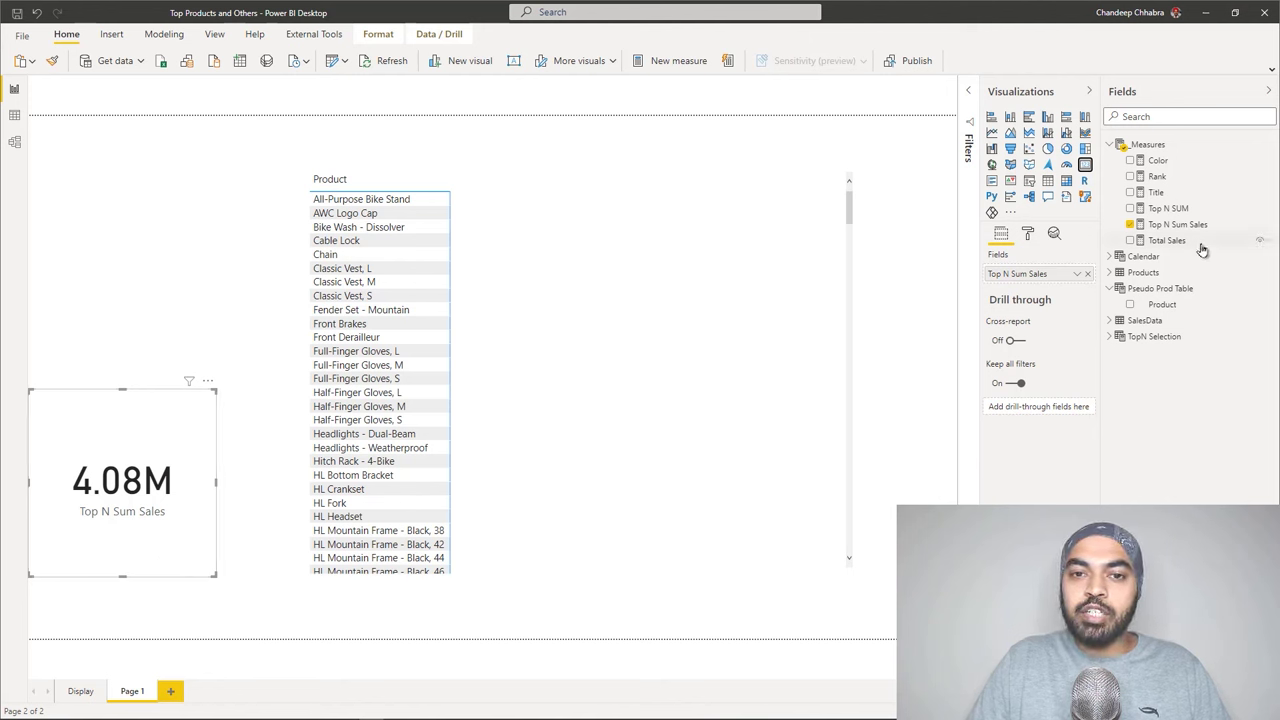
Add Total Sales to the product table sorted in descending order, and shift the Top N Sum Sales card slightly upward.
{"action": "left_click_drag", "start_coordinate": [1170, 240], "coordinate": [620, 366]}
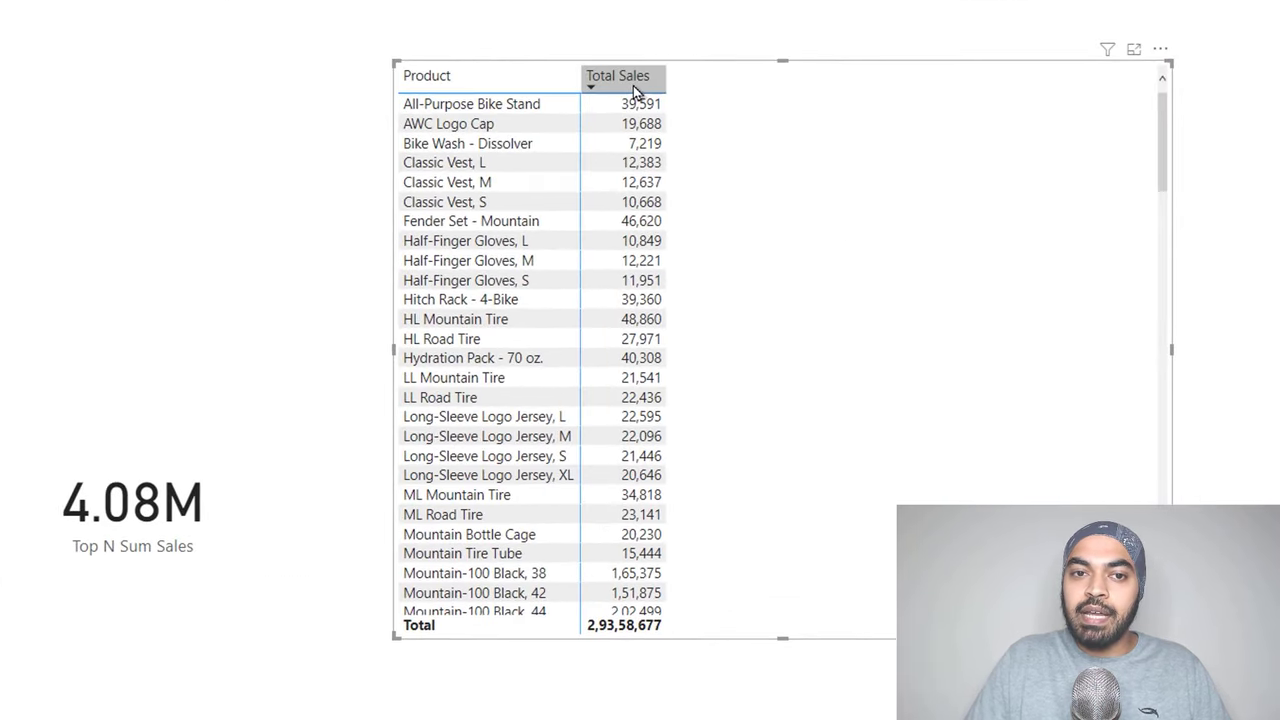
{"action": "left_click", "coordinate": [625, 86]}
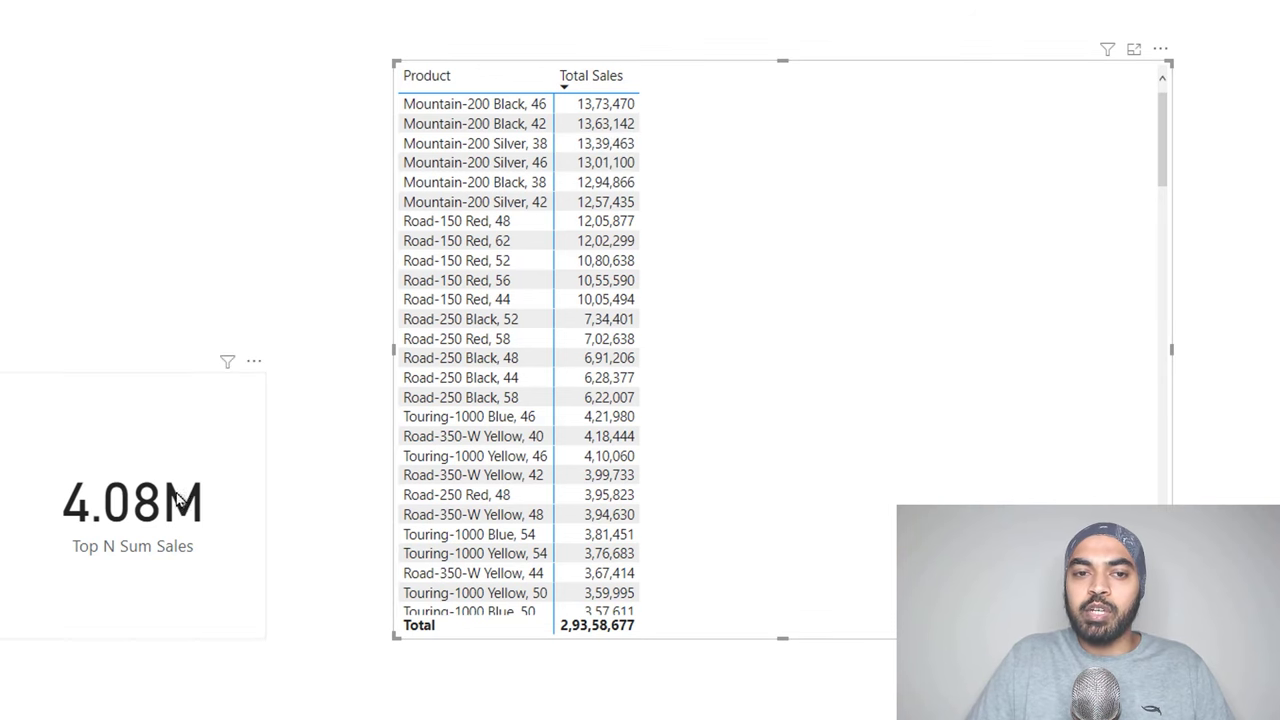
{"action": "left_click_drag", "start_coordinate": [170, 508], "coordinate": [222, 474]}
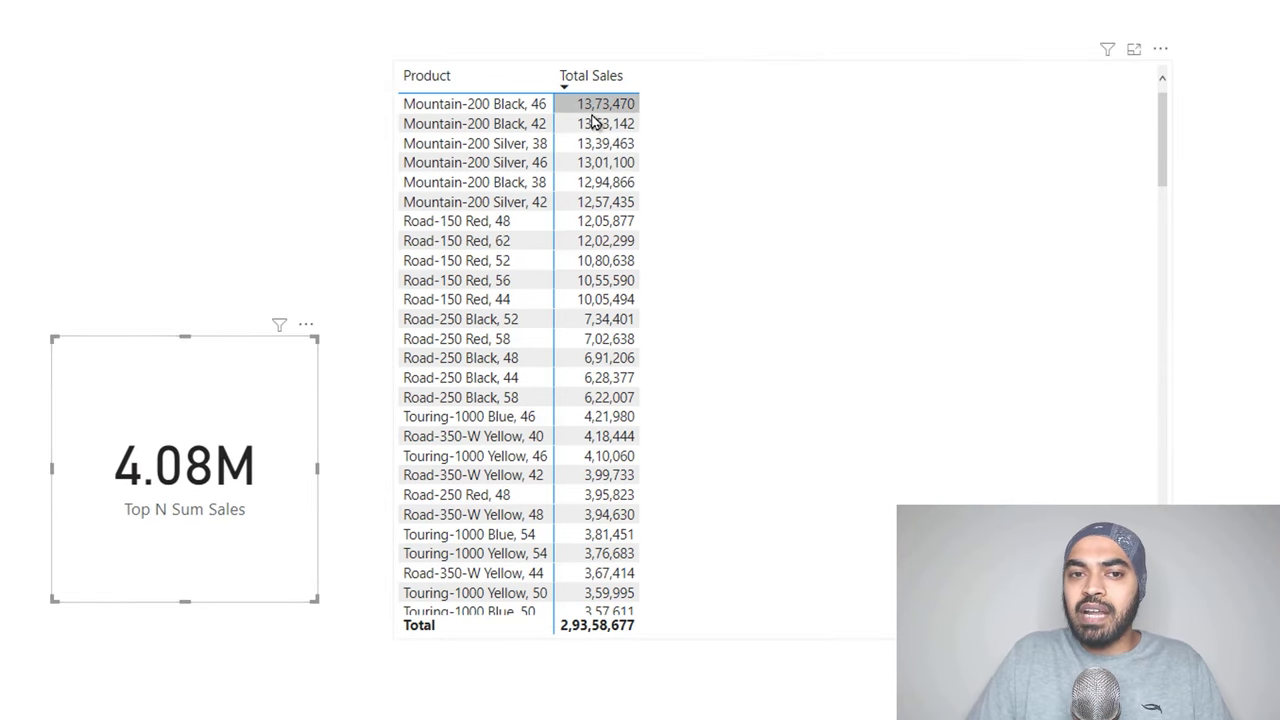
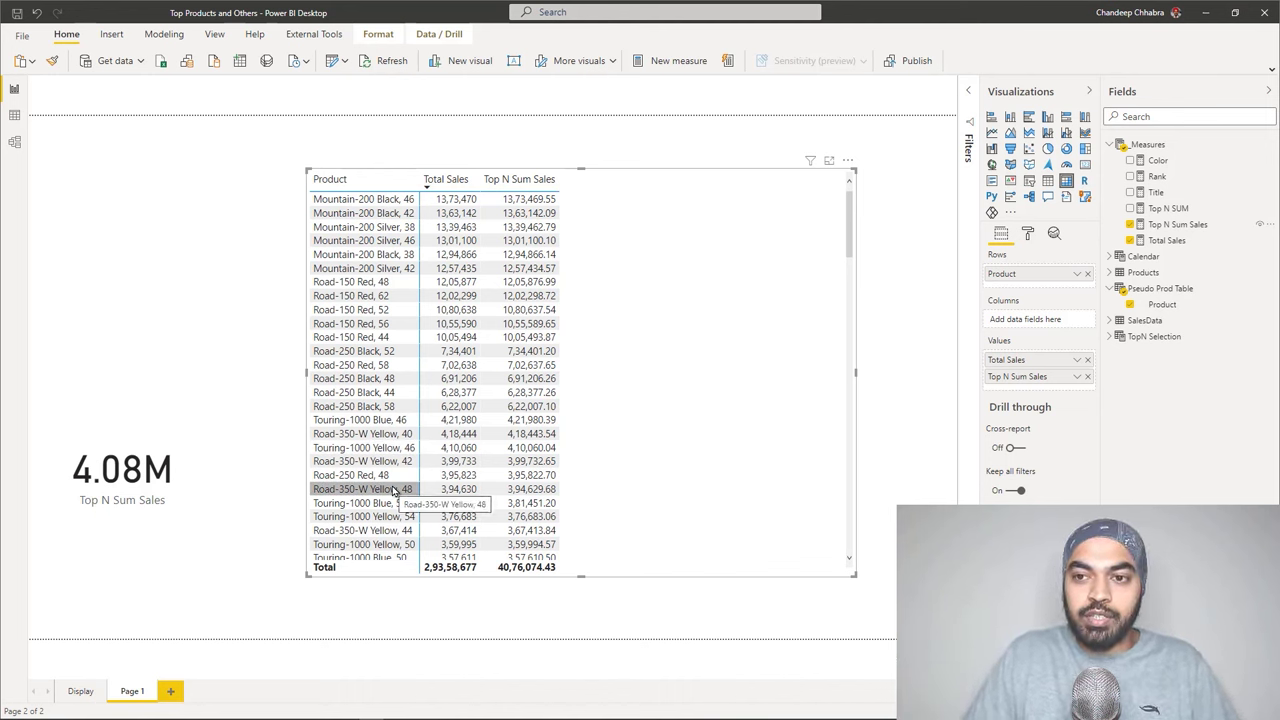
Wrap 'Pseudo Prod Table' in ALLSELECTED within the Top N Sum Sales measure's TOPN function and commit the formula.
{"action": "left_click", "coordinate": [1177, 226]}
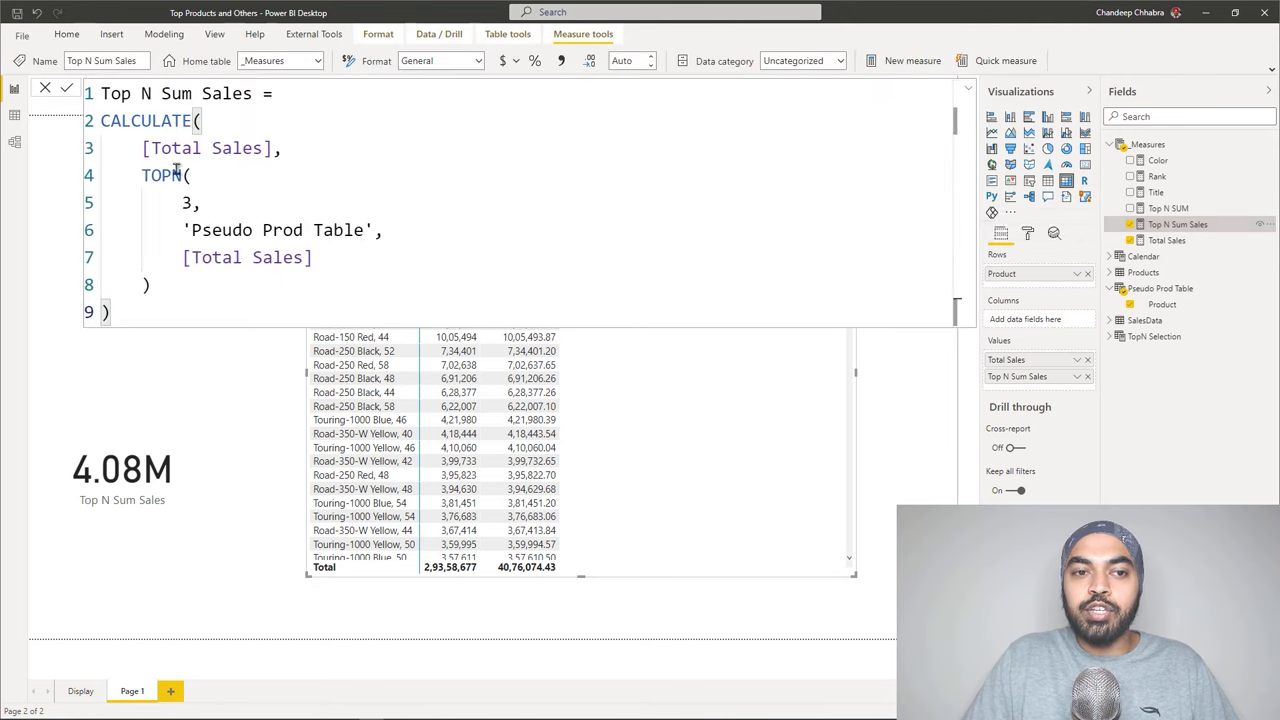
{"action": "left_click", "coordinate": [190, 229]}
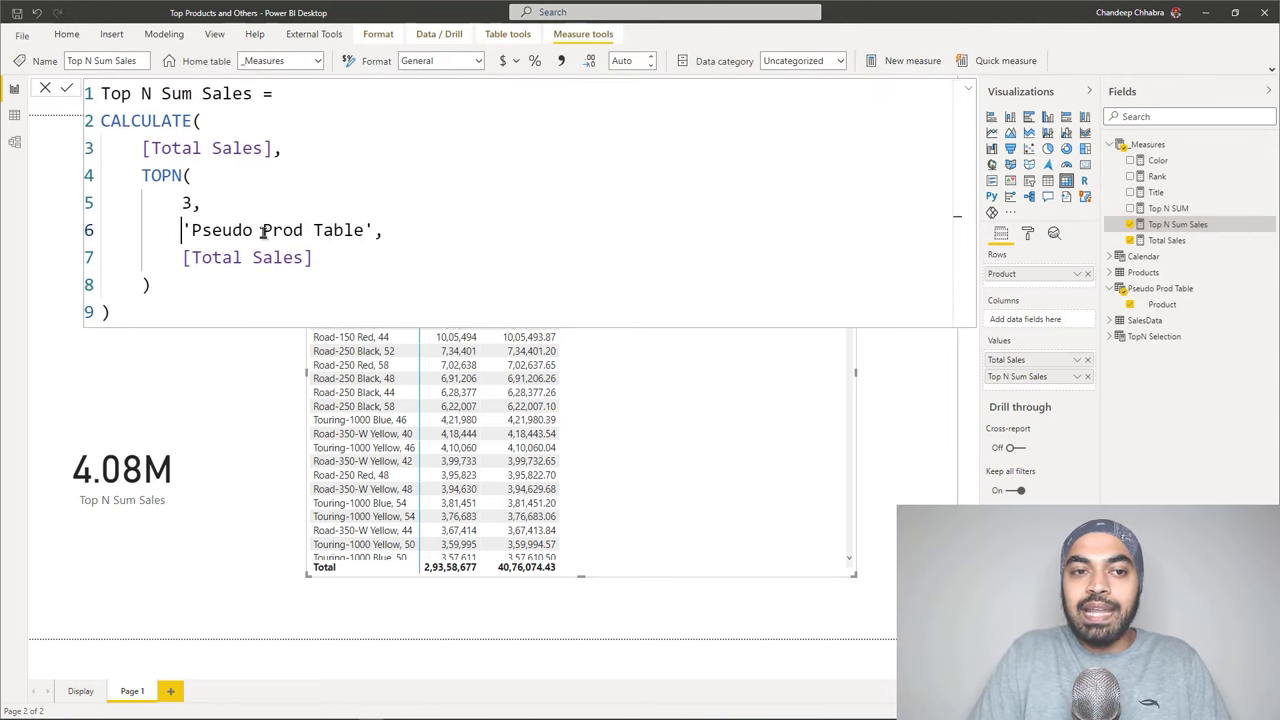
{"action": "type", "text": "alls"}
{"action": "key", "text": "Tab"}
{"action": "key", "text": "Escape"}
{"action": "key", "text": "ctrl+Right"}
{"action": "key", "text": "ctrl+Right"}
{"action": "key", "text": "ctrl+Right"}
{"action": "key", "text": "Right"}
{"action": "type", "text": ")"}
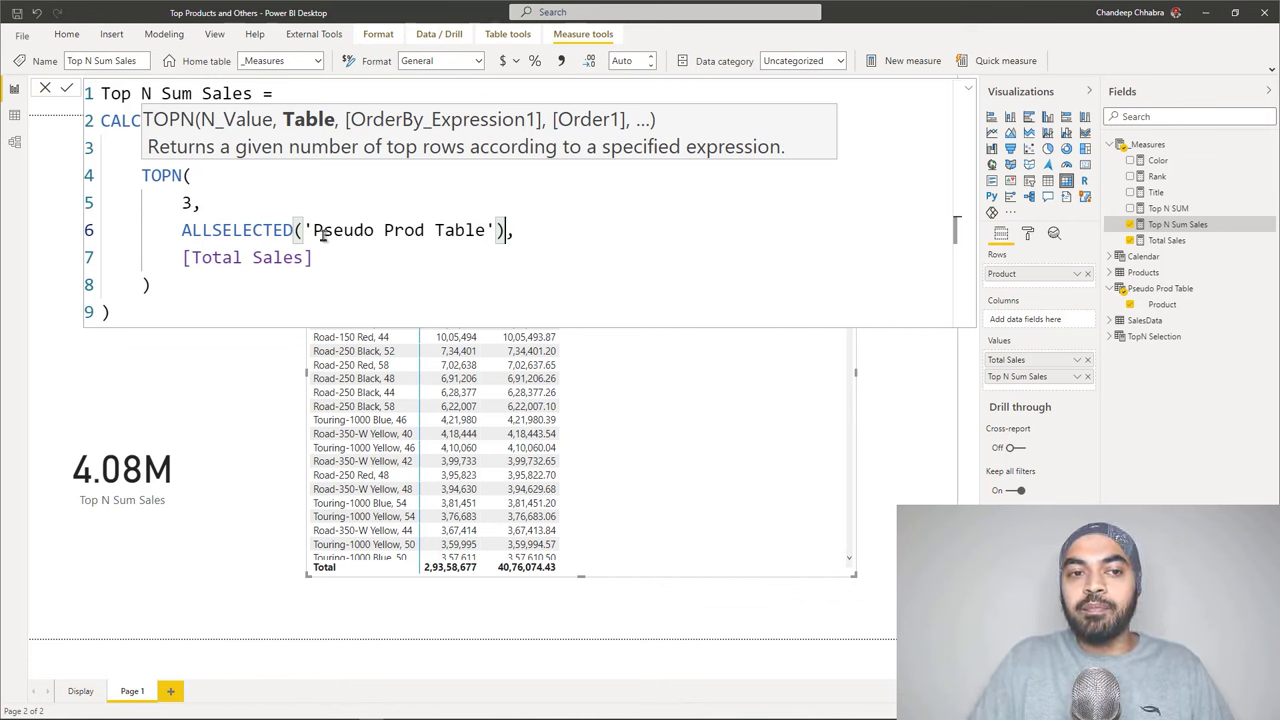
{"action": "left_click", "coordinate": [318, 283]}
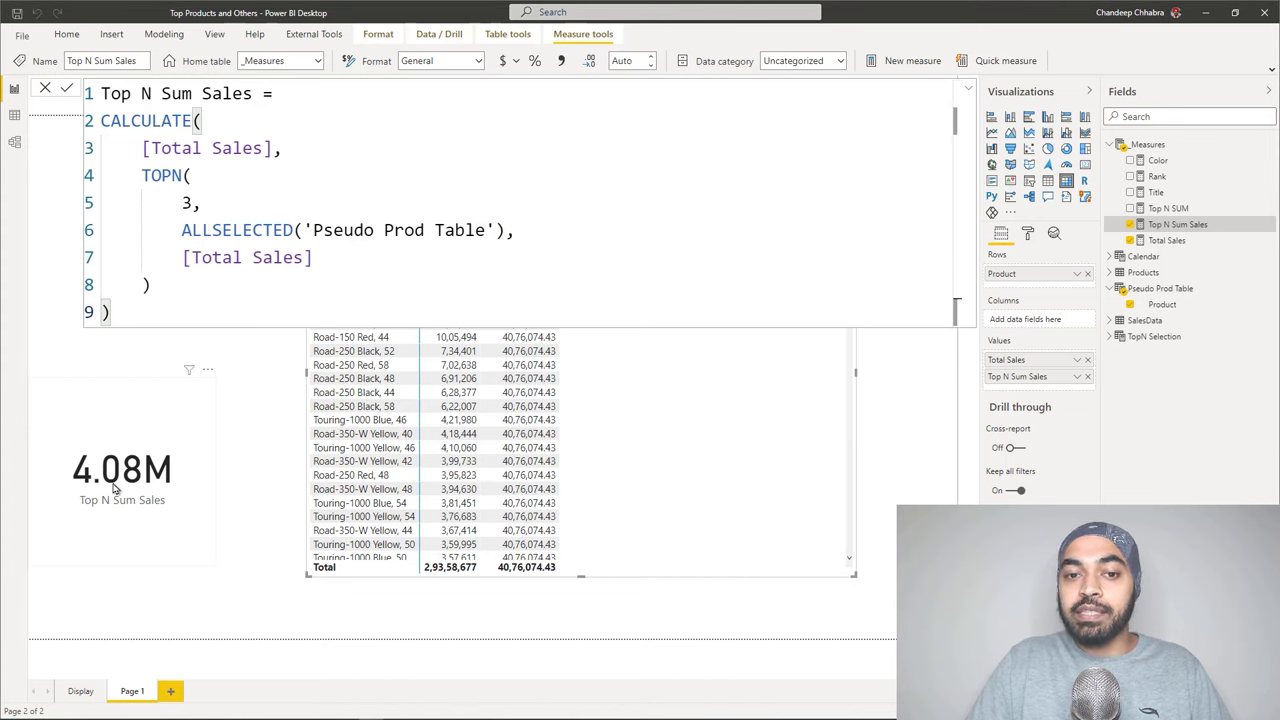
{"action": "left_click", "coordinate": [480, 261]}
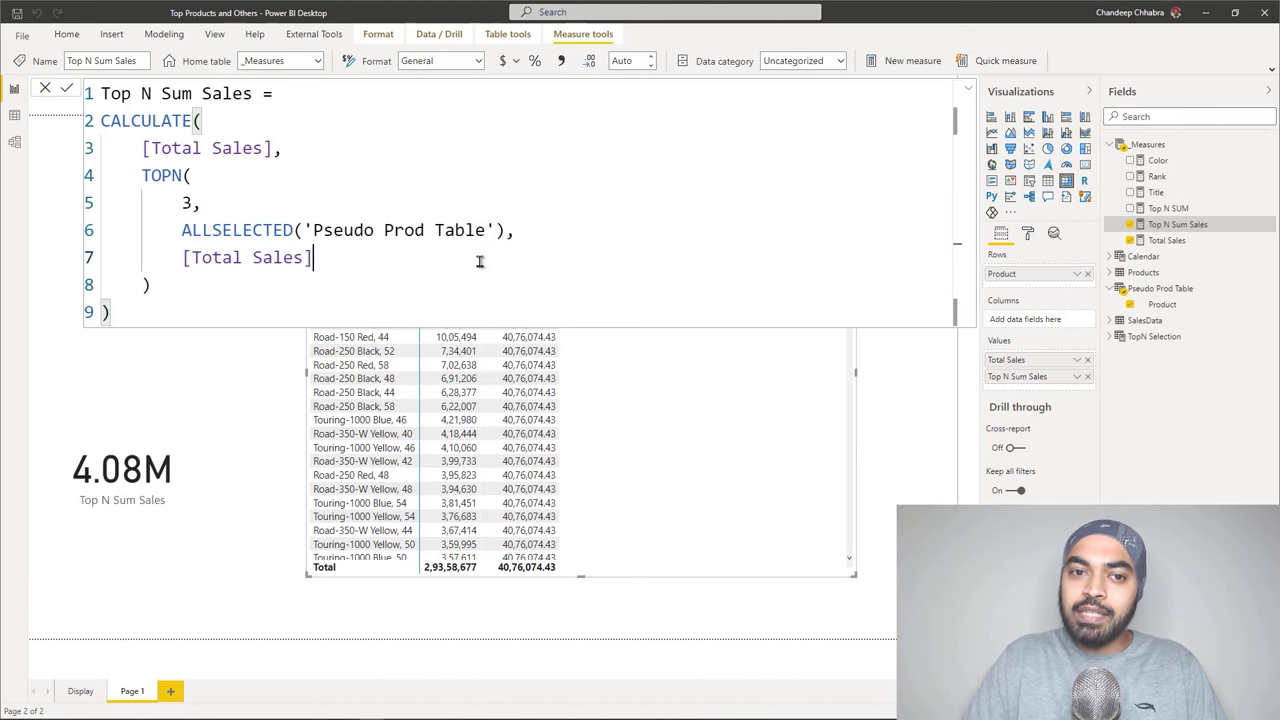
{"action": "key", "text": "Escape"}
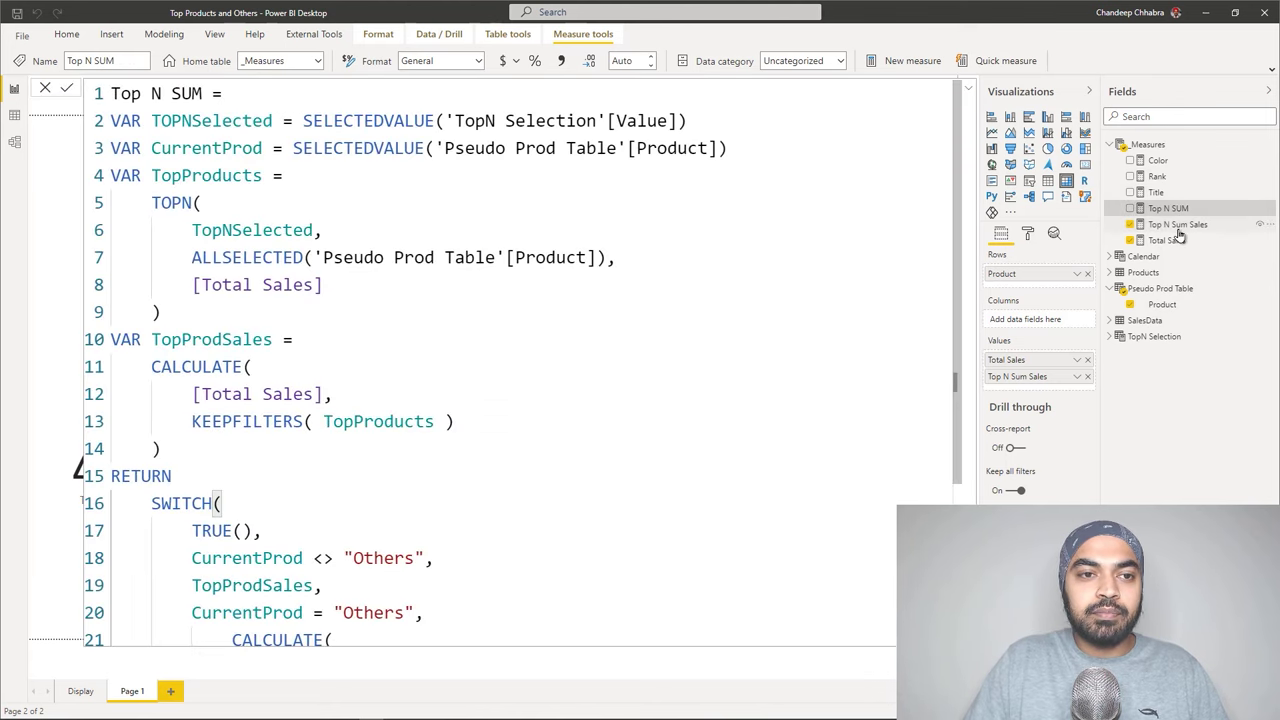
Reopen the Top N Sum Sales measure and insert KEEPFILTERS before TOPN, placing TOPN on its own line.
{"action": "left_click", "coordinate": [1178, 224]}
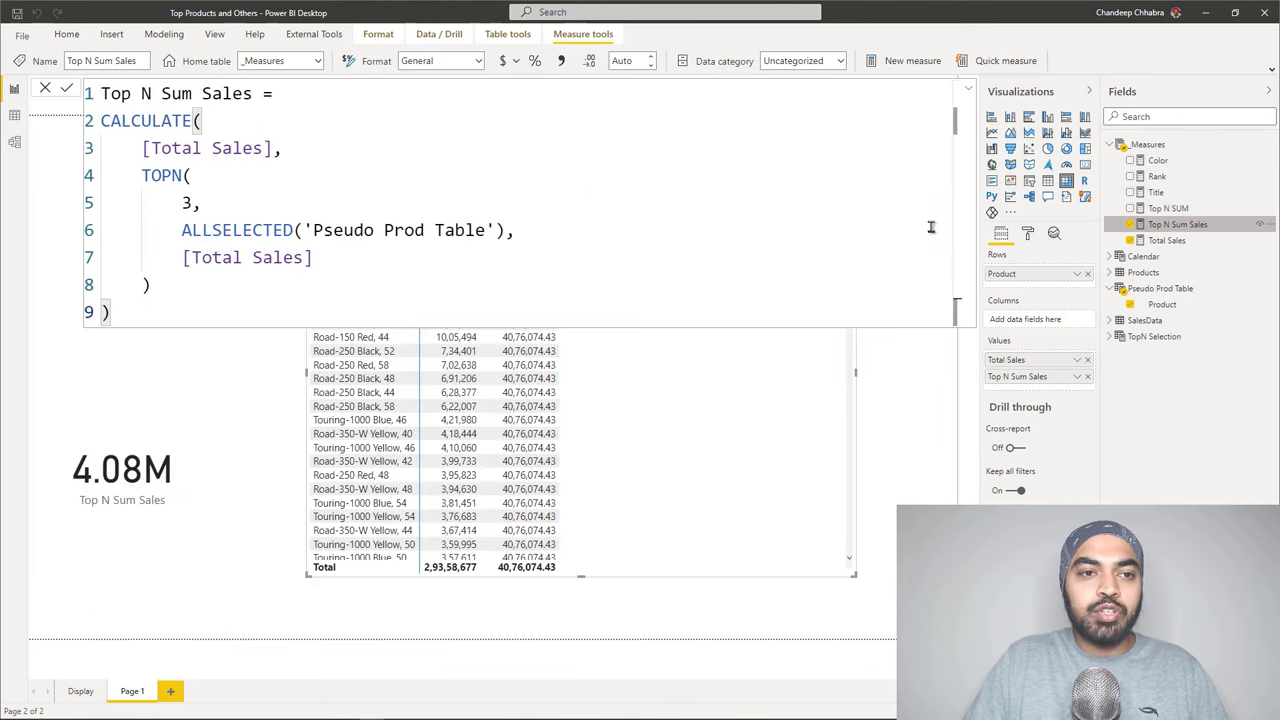
{"action": "left_click_drag", "start_coordinate": [150, 175], "coordinate": [183, 176]}
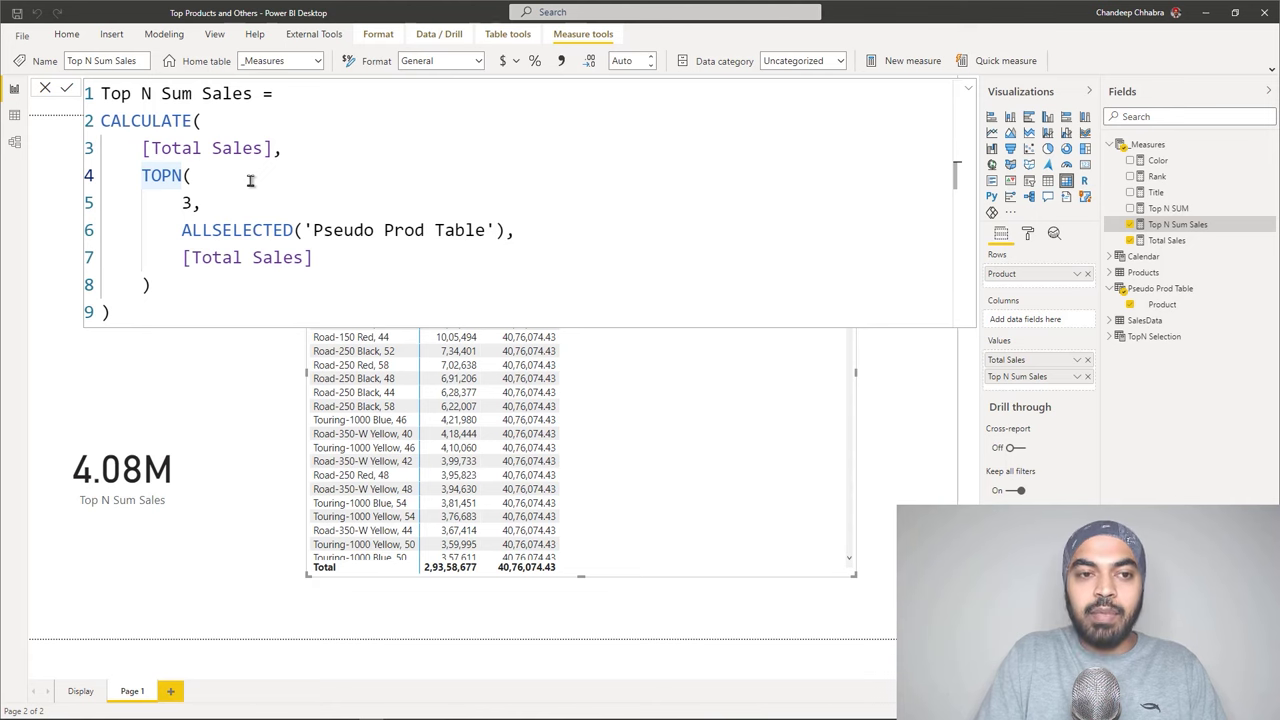
{"action": "type", "text": "kee"}
{"action": "key", "text": "Tab"}
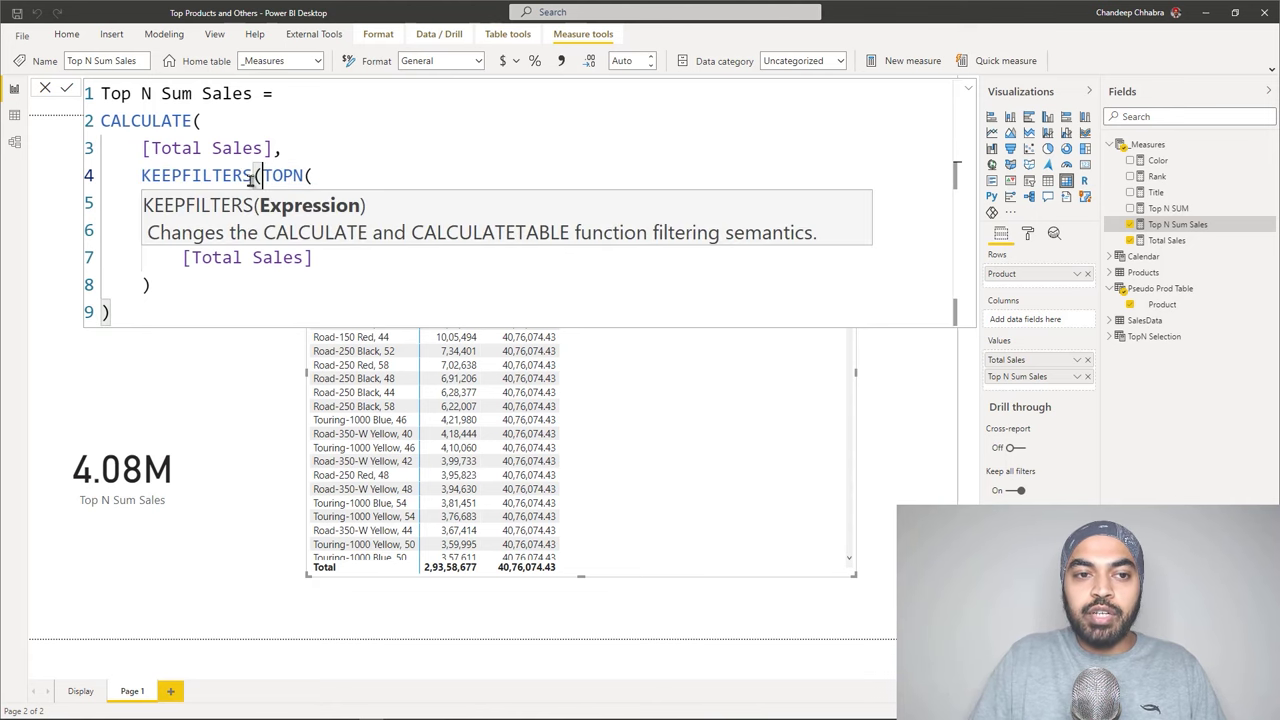
{"action": "key", "text": "Return"}
Indent the TOPN arguments and closing parenthesis one level to nest them inside KEEPFILTERS.
{"action": "key", "text": "Down"}
{"action": "key", "text": "shift+Down"}
{"action": "key", "text": "shift+Down"}
{"action": "key", "text": "shift+Down"}
{"action": "key", "text": "shift+Down"}
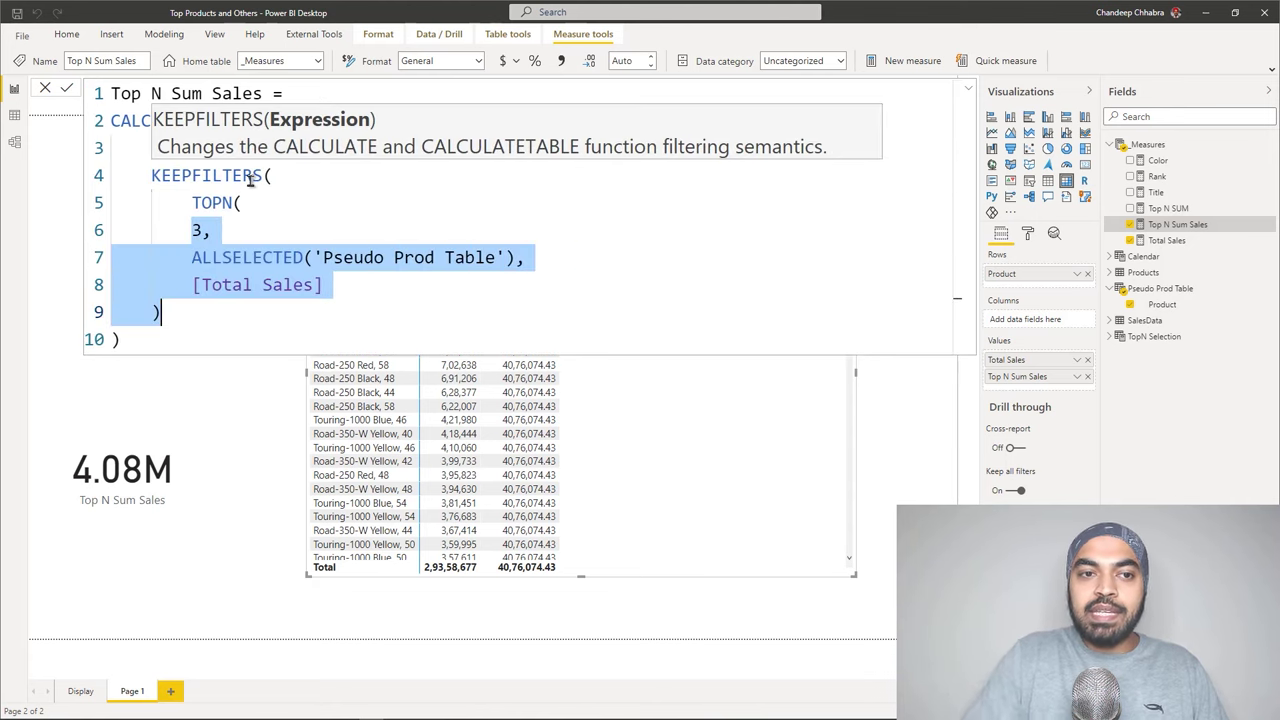
{"action": "key", "text": "Tab"}
Close the KEEPFILTERS function on a new line and commit the Top N Sum Sales measure.
{"action": "key", "text": "Up"}
{"action": "key", "text": "End"}
{"action": "key", "text": "Return"}
{"action": "type", "text": ")"}
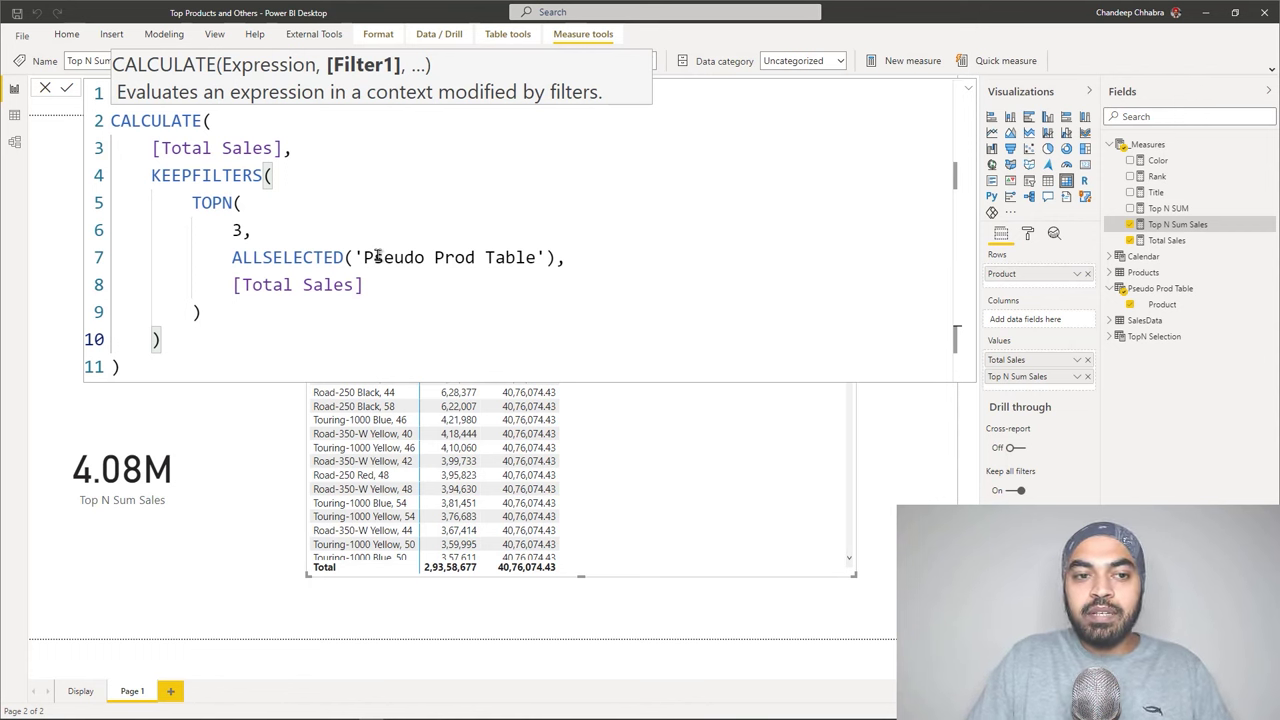
{"action": "left_click", "coordinate": [275, 347]}
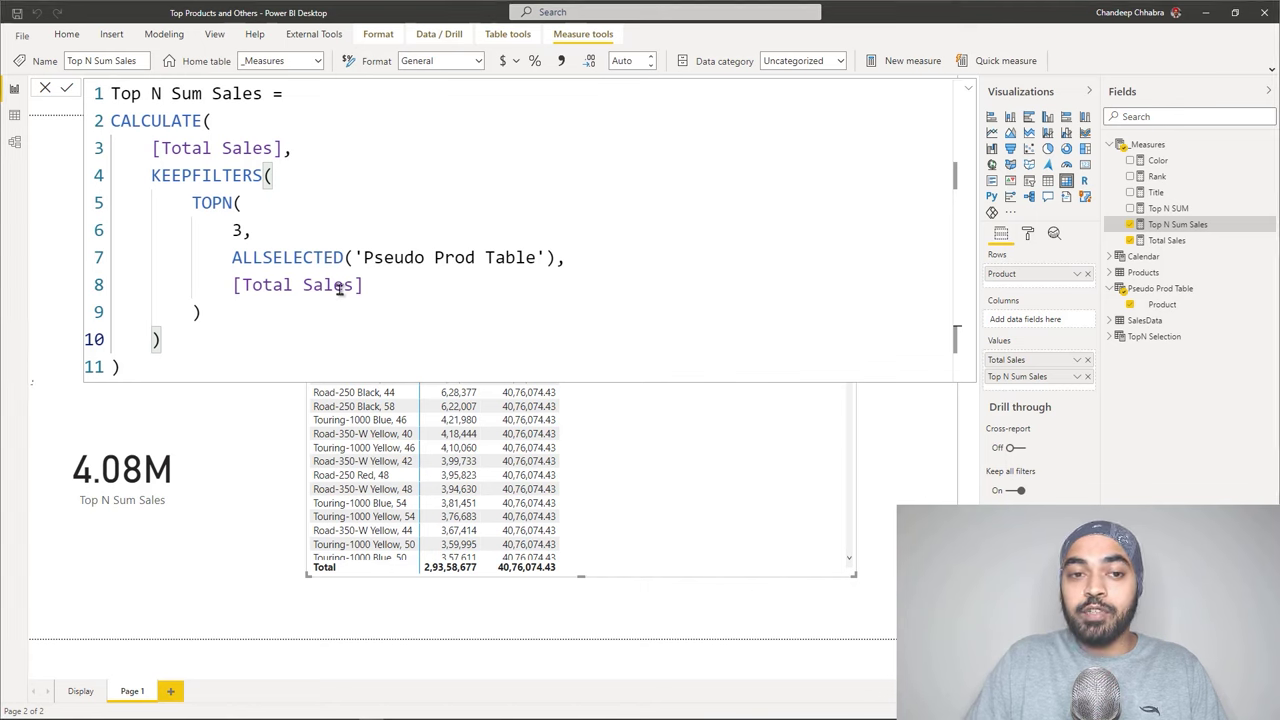
{"action": "key", "text": "Down"}
{"action": "key", "text": "Return"}
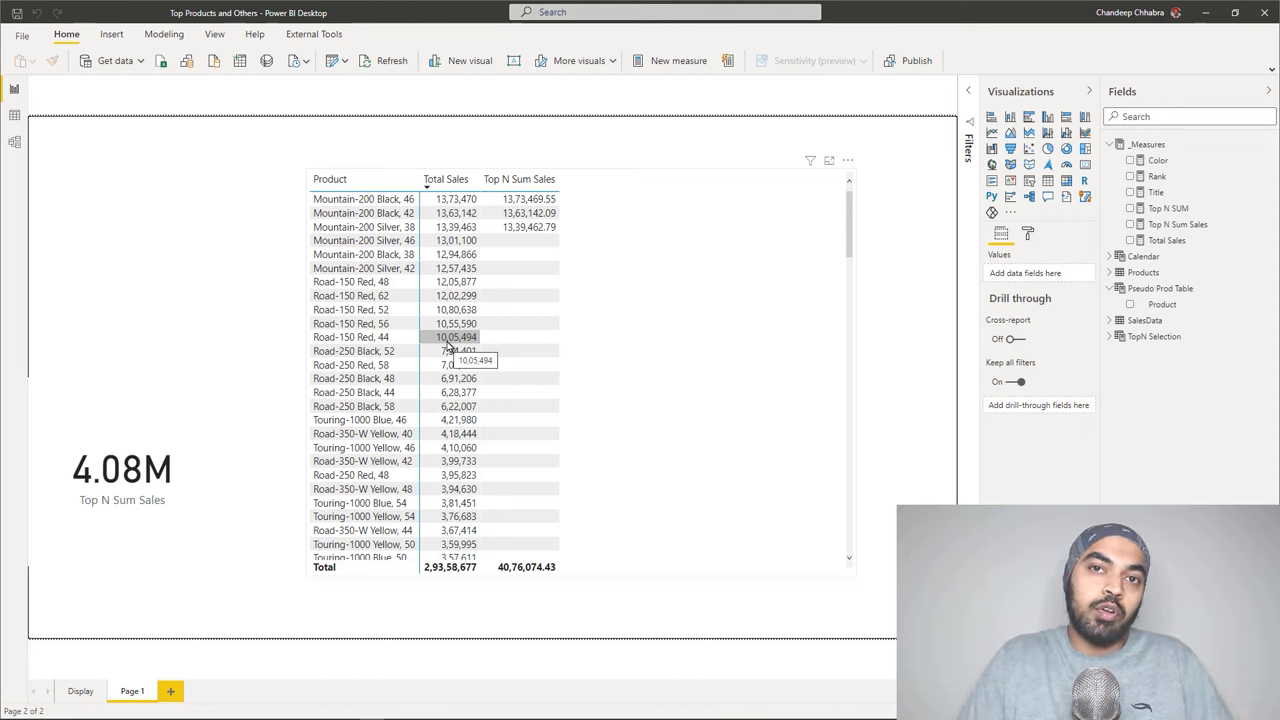
Remove Total Sales from the product table's values and add it again after Top N Sum Sales.
{"action": "left_click", "coordinate": [630, 287]}
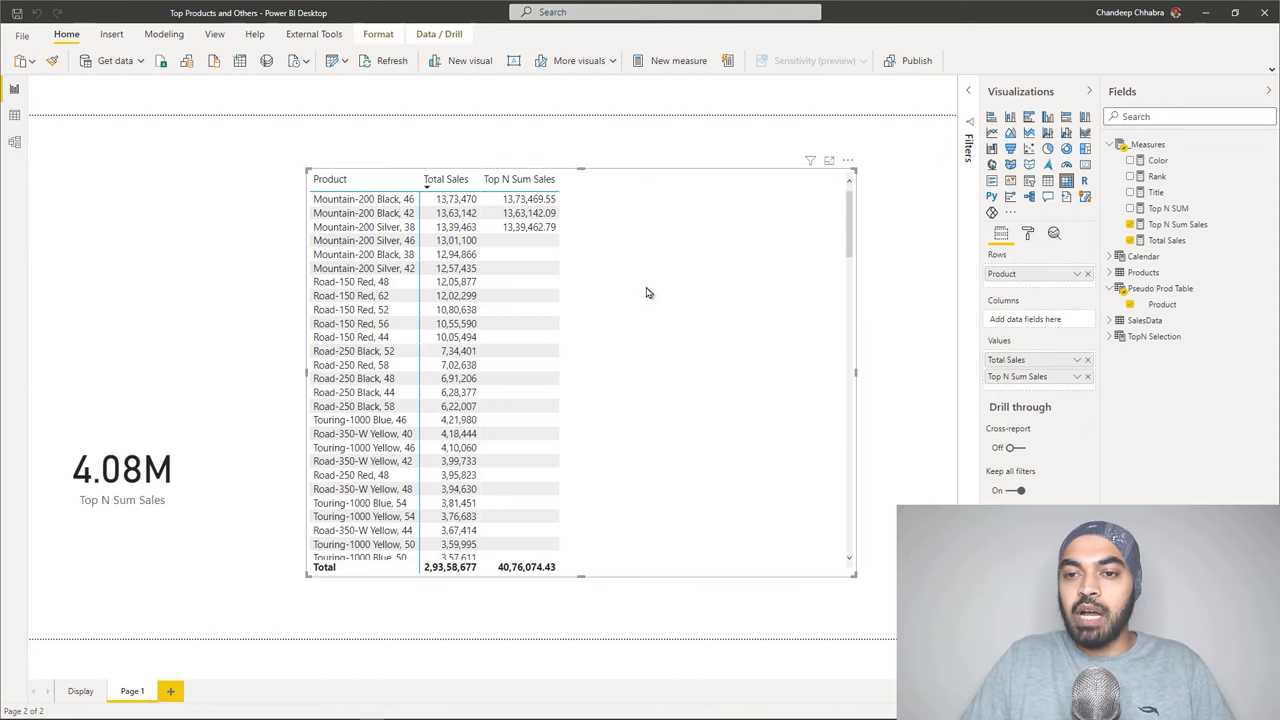
{"action": "left_click", "coordinate": [1087, 359]}
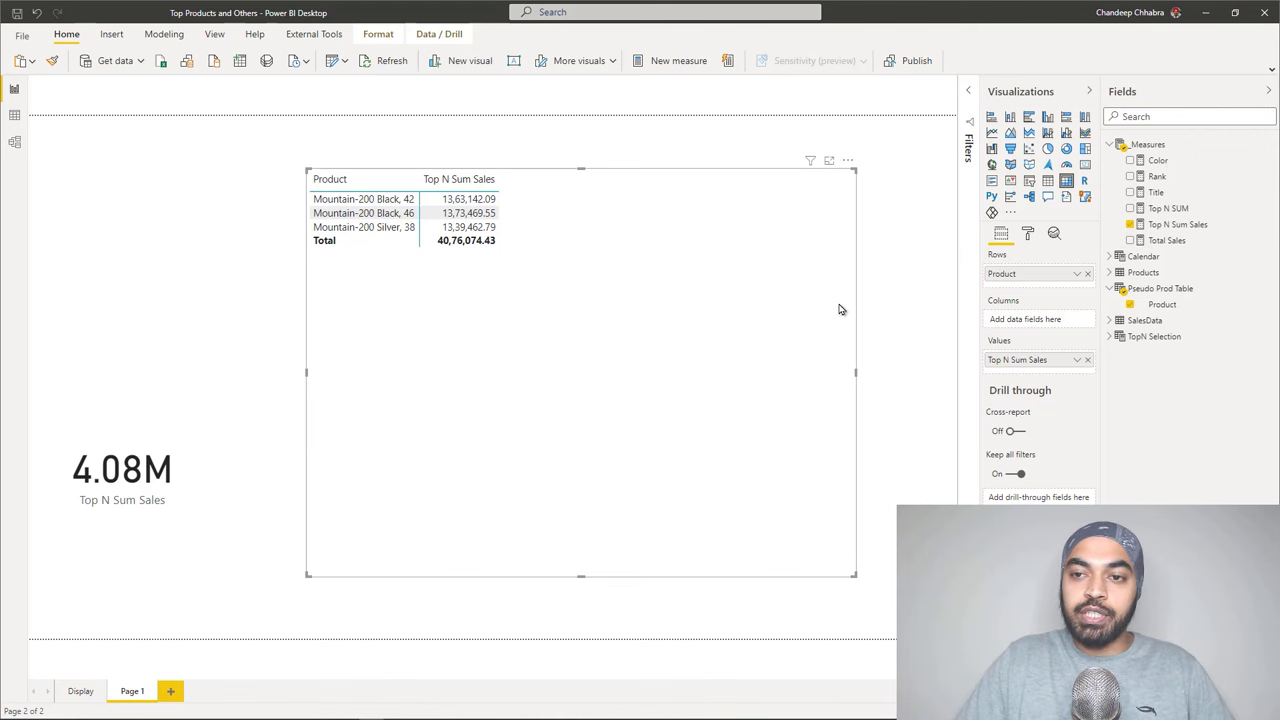
{"action": "left_click_drag", "start_coordinate": [1168, 241], "coordinate": [1056, 362]}
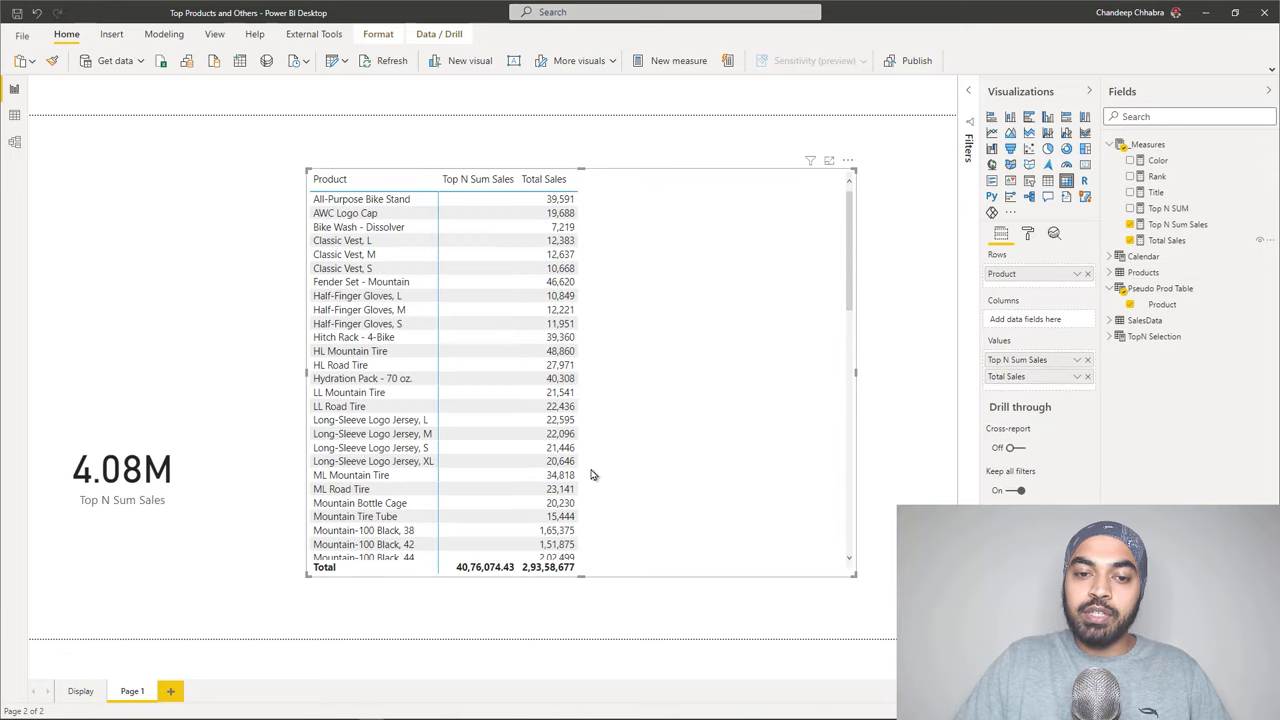
Review the Mountain-200 rows in the product table, and remove Total Sales from the table's values.
{"action": "scroll", "coordinate": [591, 474], "scroll_direction": "down", "scroll_amount": 6}
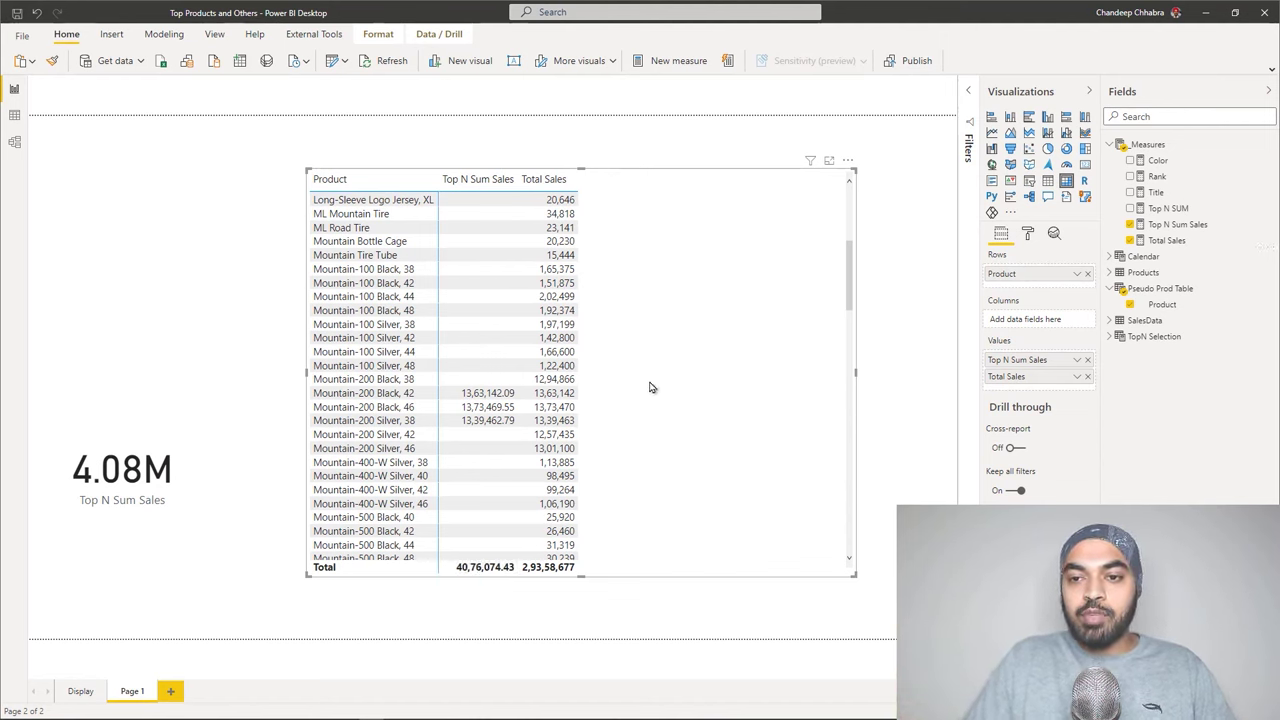
{"action": "left_click", "coordinate": [1088, 376]}
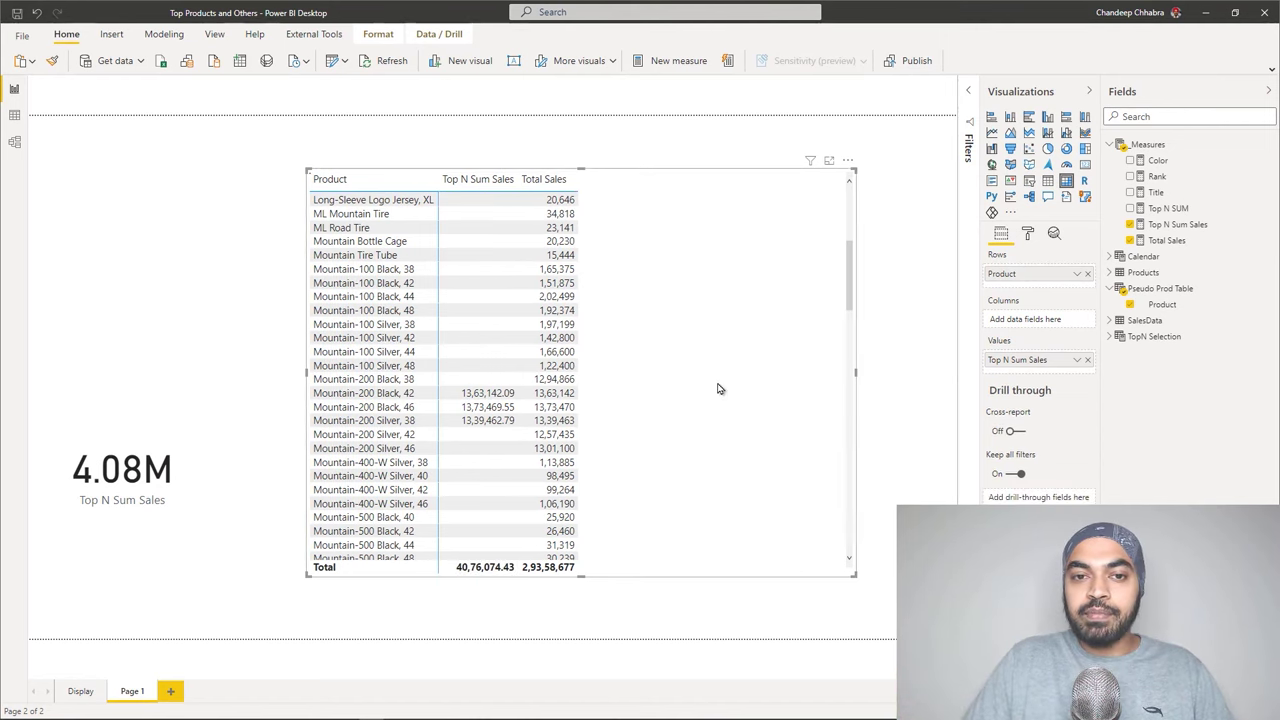
Reopen the Top N Sum Sales measure and declare a variable TopProdTable on its own line above CALCULATE.
{"action": "left_click", "coordinate": [1172, 226]}
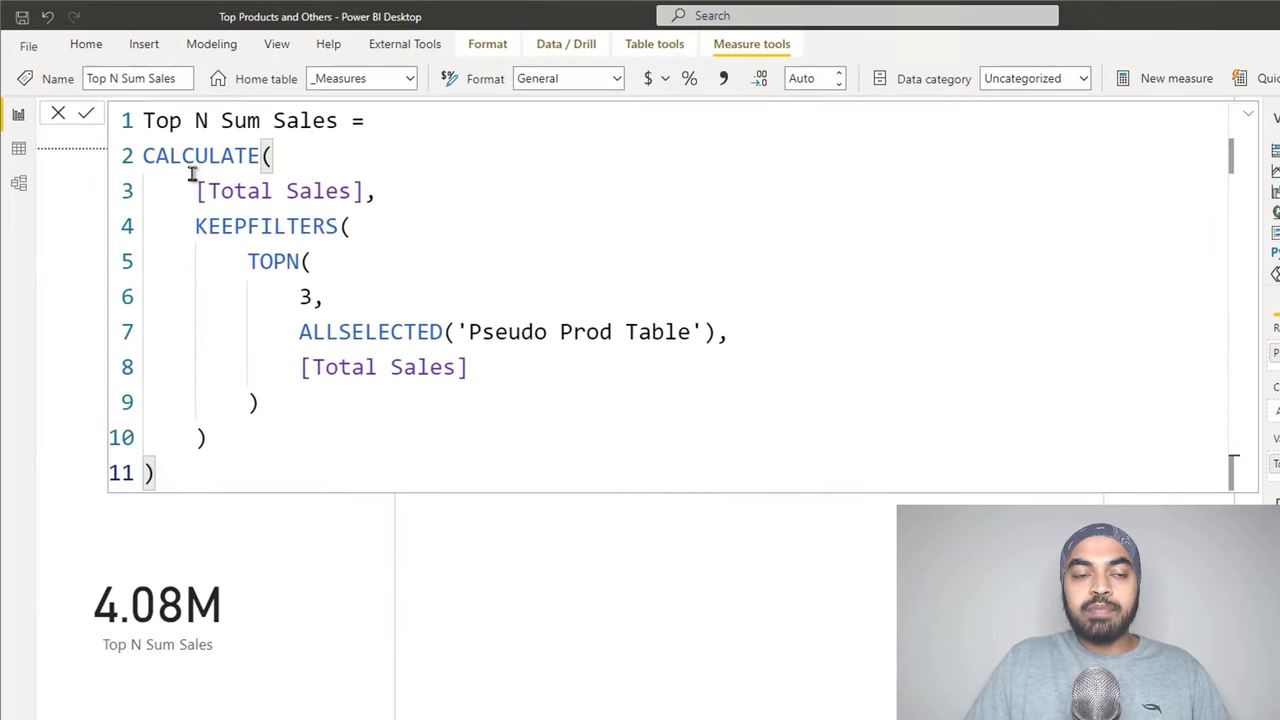
{"action": "key", "text": "Right"}
{"action": "type", "text": "VAR "}
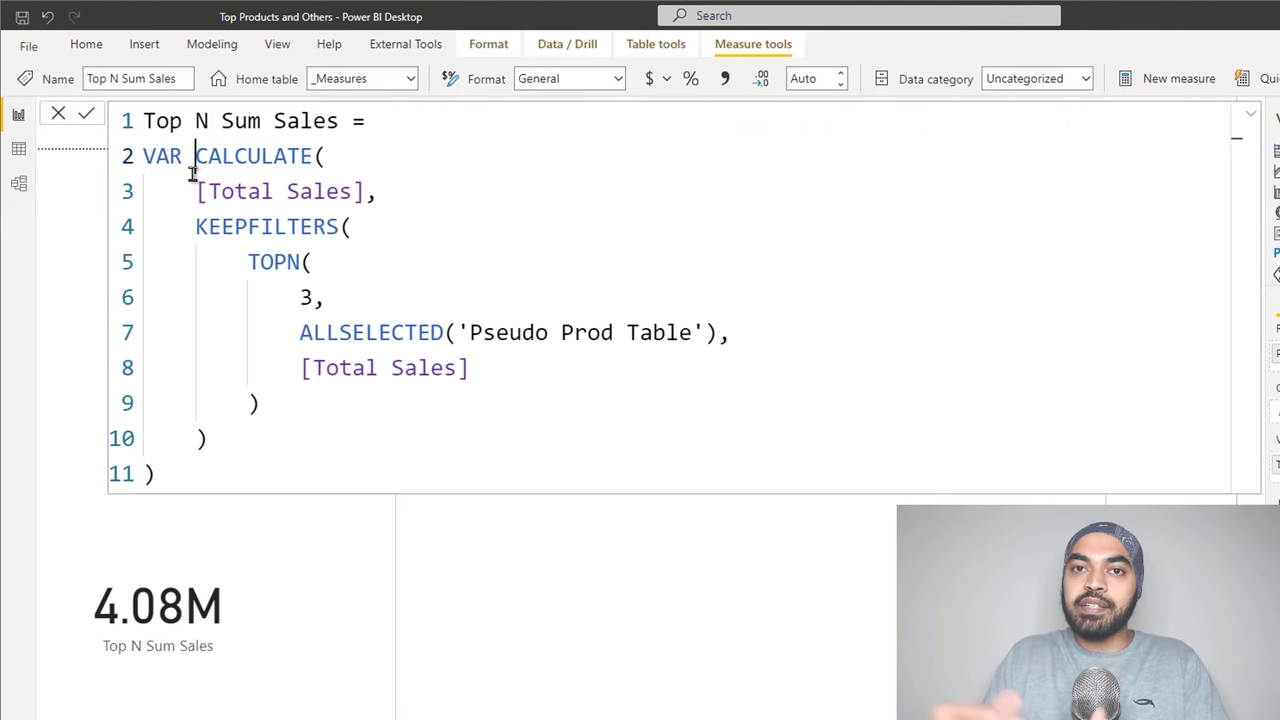
{"action": "type", "text": "TopP"}
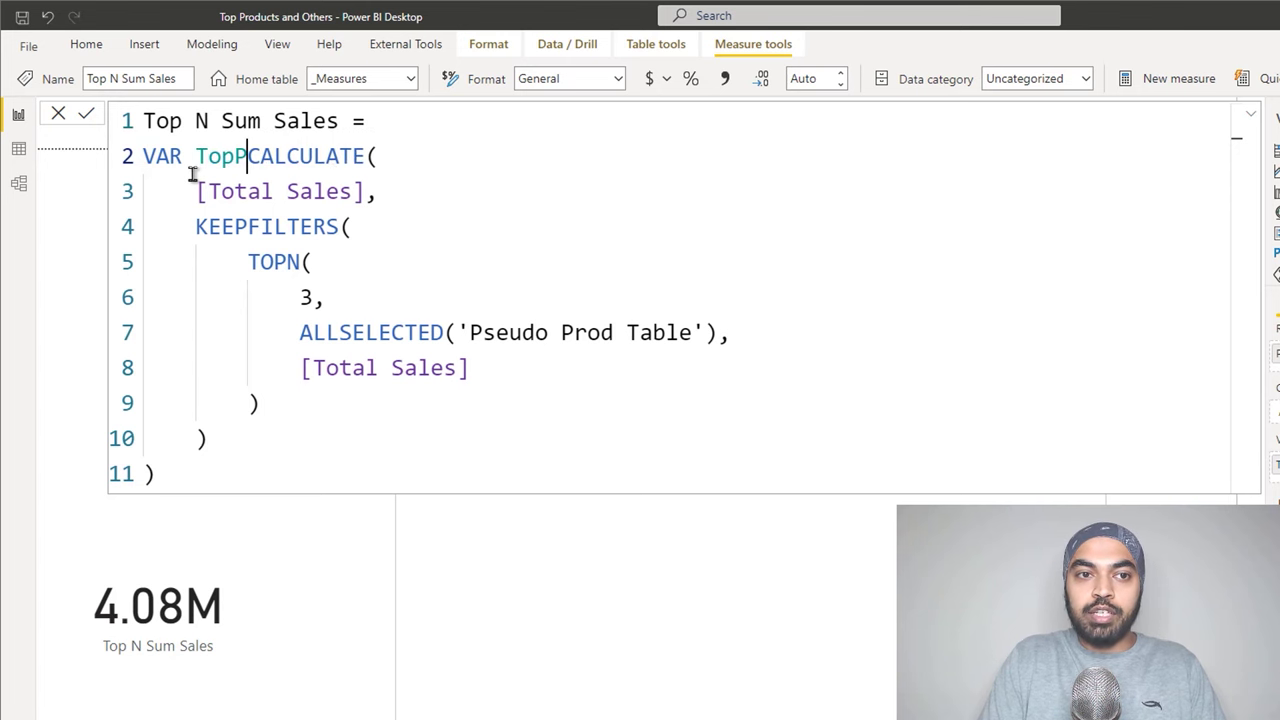
{"action": "type", "text": "rodTable ="}
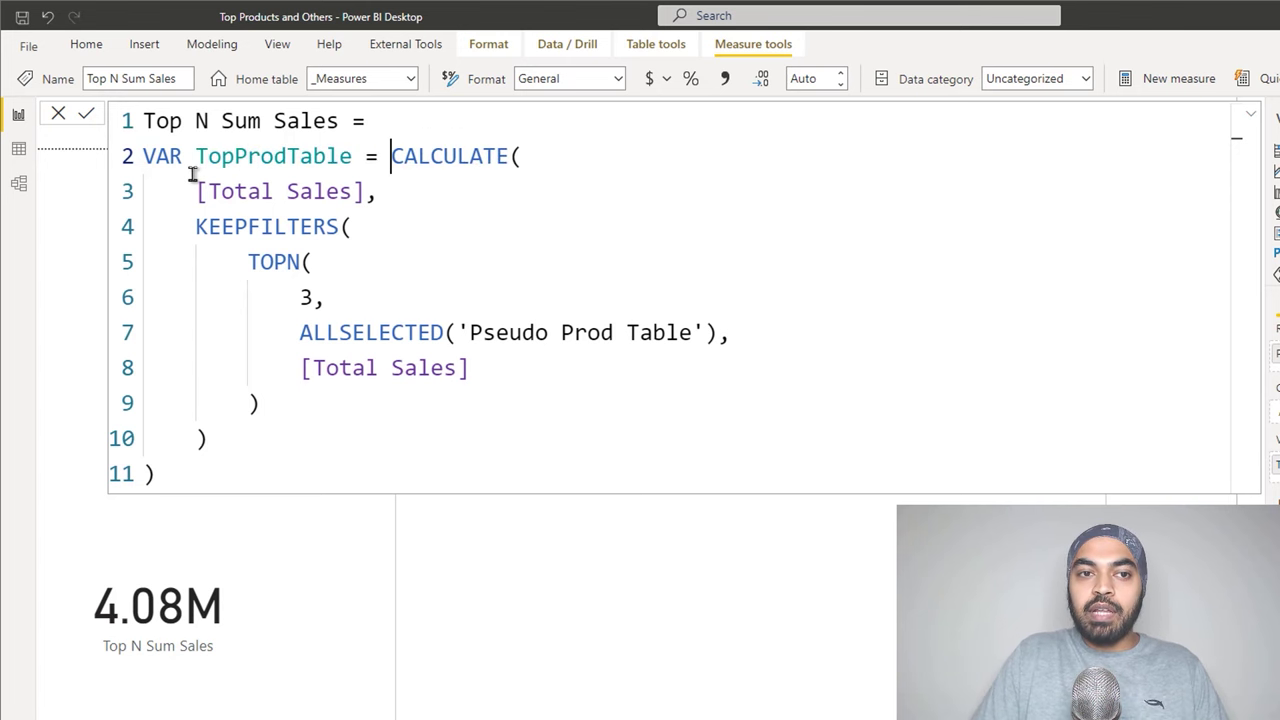
{"action": "key", "text": "Return"}
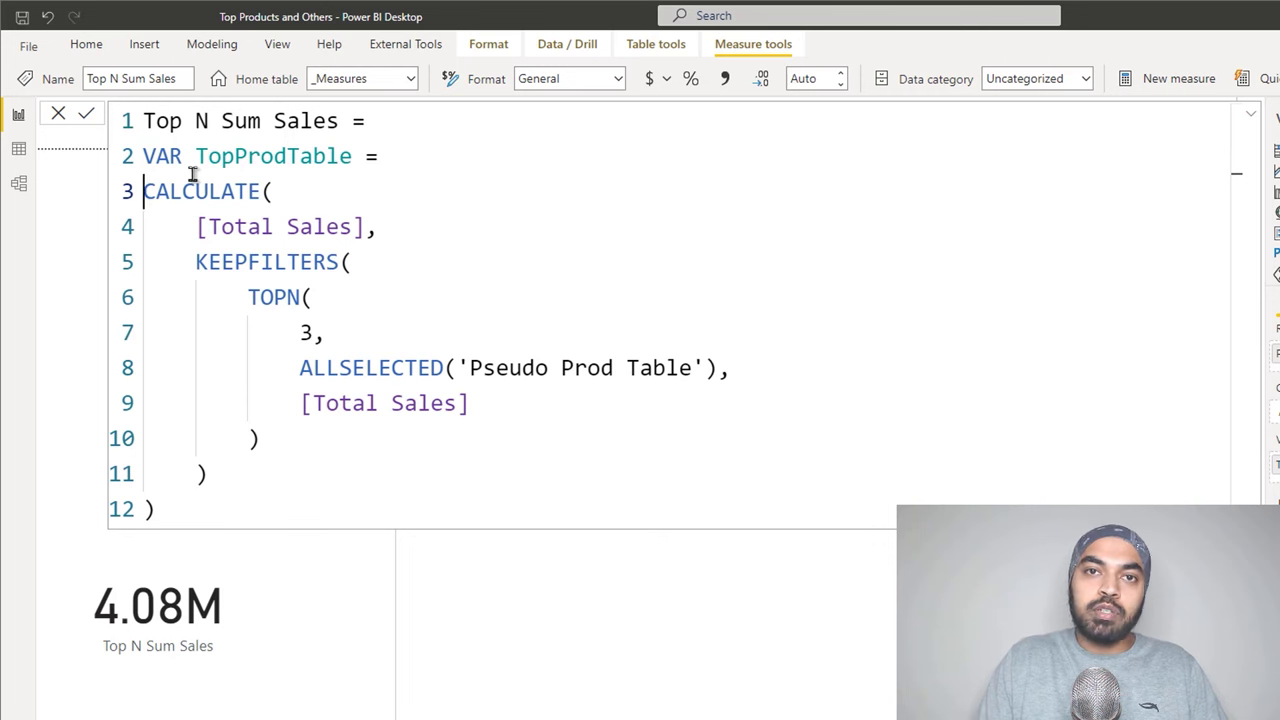
Move the whole TOPN block out of KEEPFILTERS to directly below the TopProdTable declaration and outdent it one level.
{"action": "key", "text": "Down"}
{"action": "key", "text": "Down"}
{"action": "key", "text": "Down"}
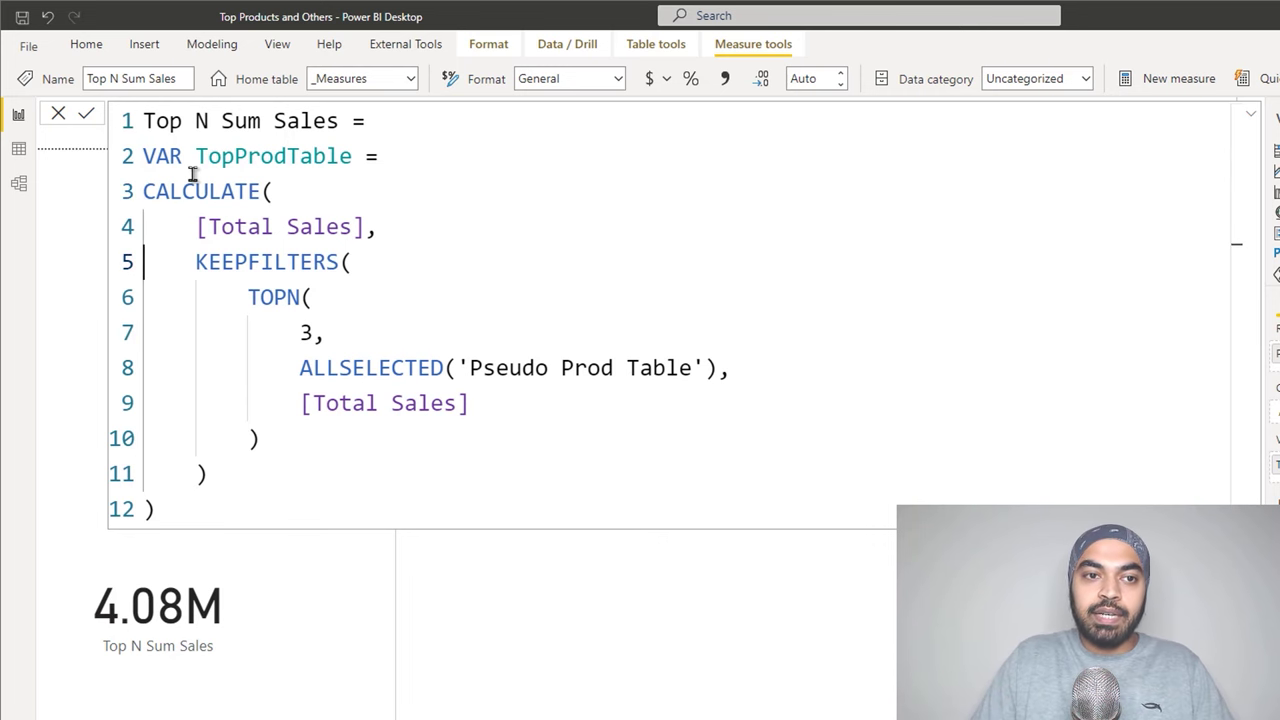
{"action": "key", "text": "End"}
{"action": "key", "text": "Left"}
{"action": "key", "text": "Home"}
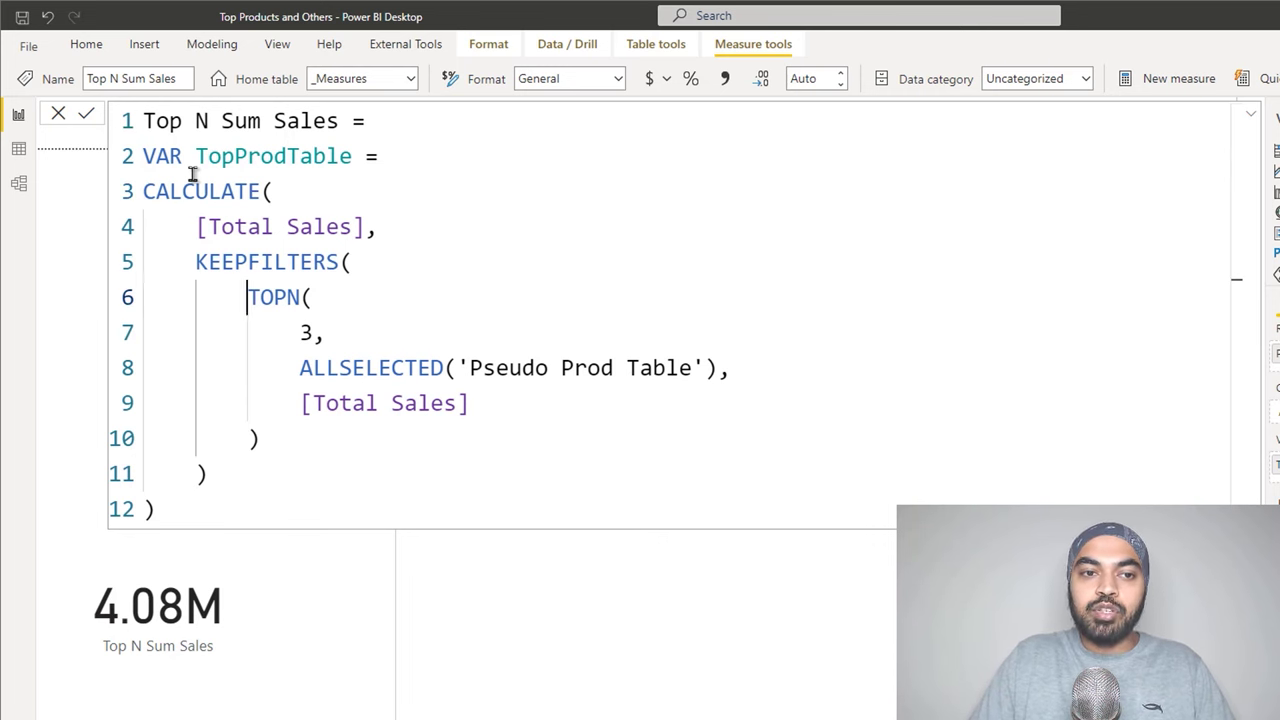
{"action": "key", "text": "shift+Down"}
{"action": "key", "text": "shift+Down"}
{"action": "key", "text": "shift+Down"}
{"action": "key", "text": "shift+Down"}
{"action": "key", "text": "alt+Up"}
{"action": "key", "text": "alt+Up"}
{"action": "key", "text": "alt+Up"}
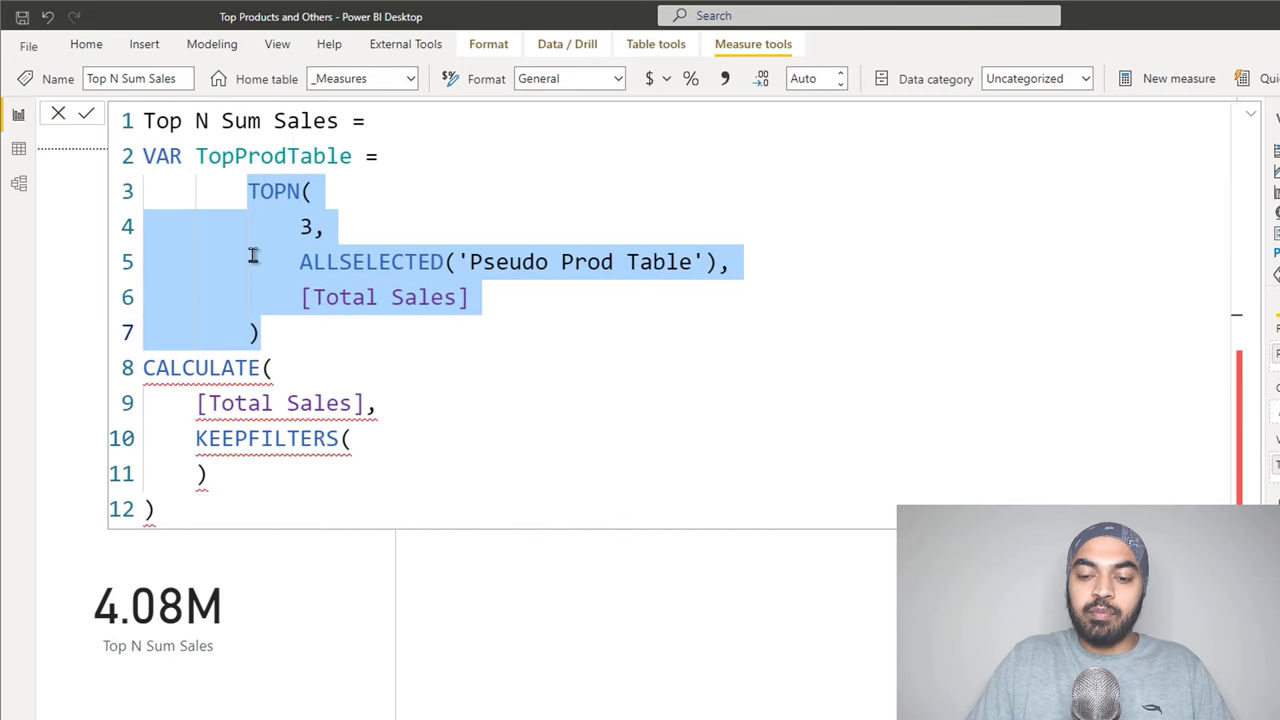
{"action": "key", "text": "shift+Tab"}
Declare a second variable TopProdSales on a new line between the TOPN block and CALCULATE.
{"action": "key", "text": "Right"}
{"action": "key", "text": "Return"}
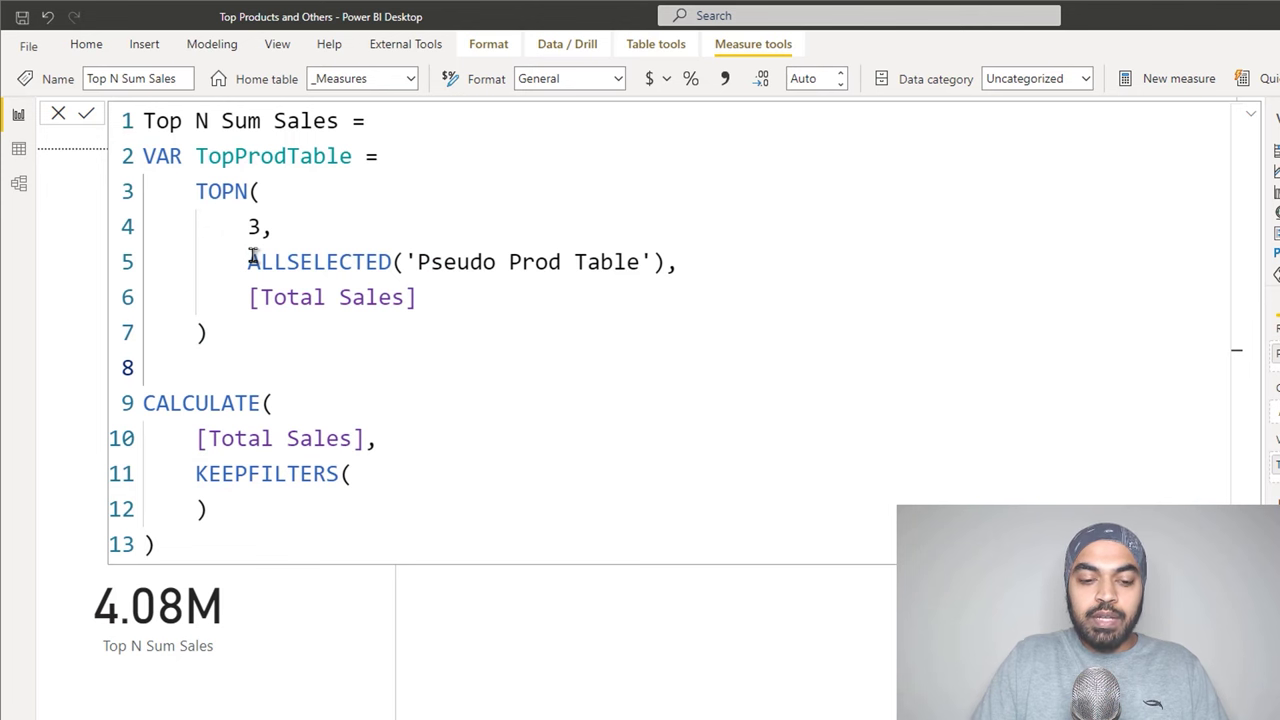
{"action": "type", "text": "VAR TopPr"}
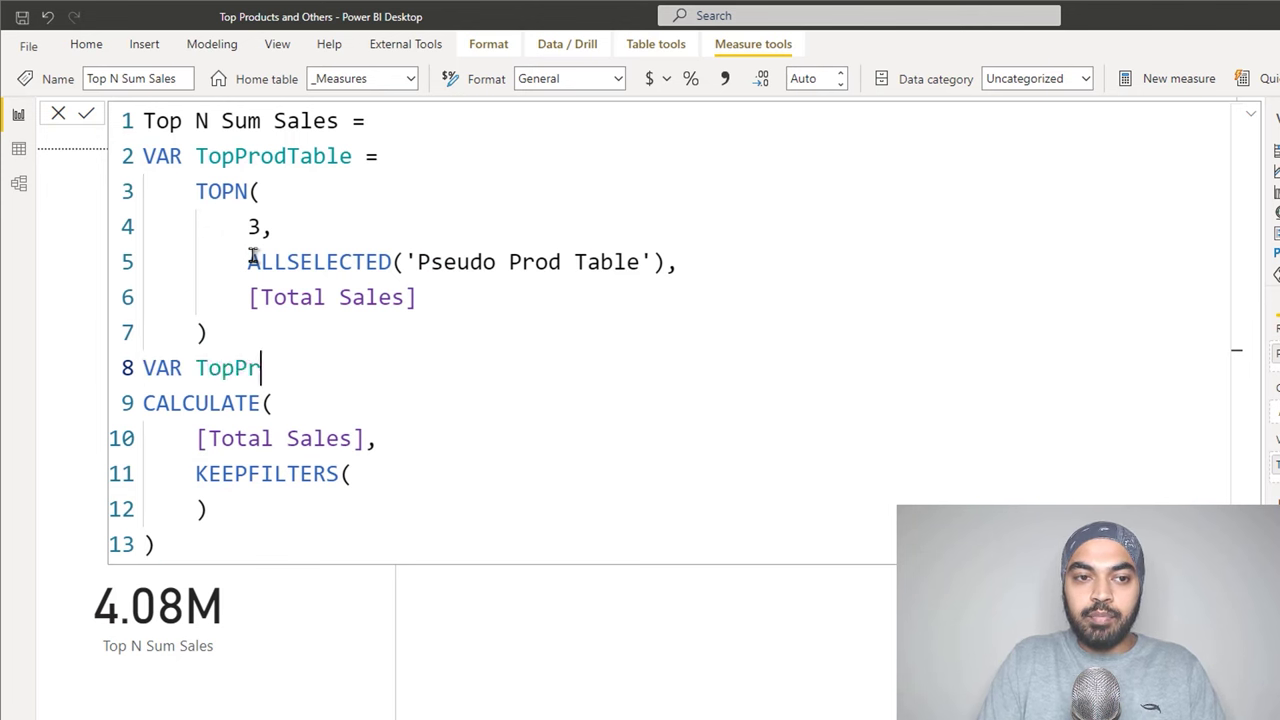
{"action": "type", "text": "odSales ="}
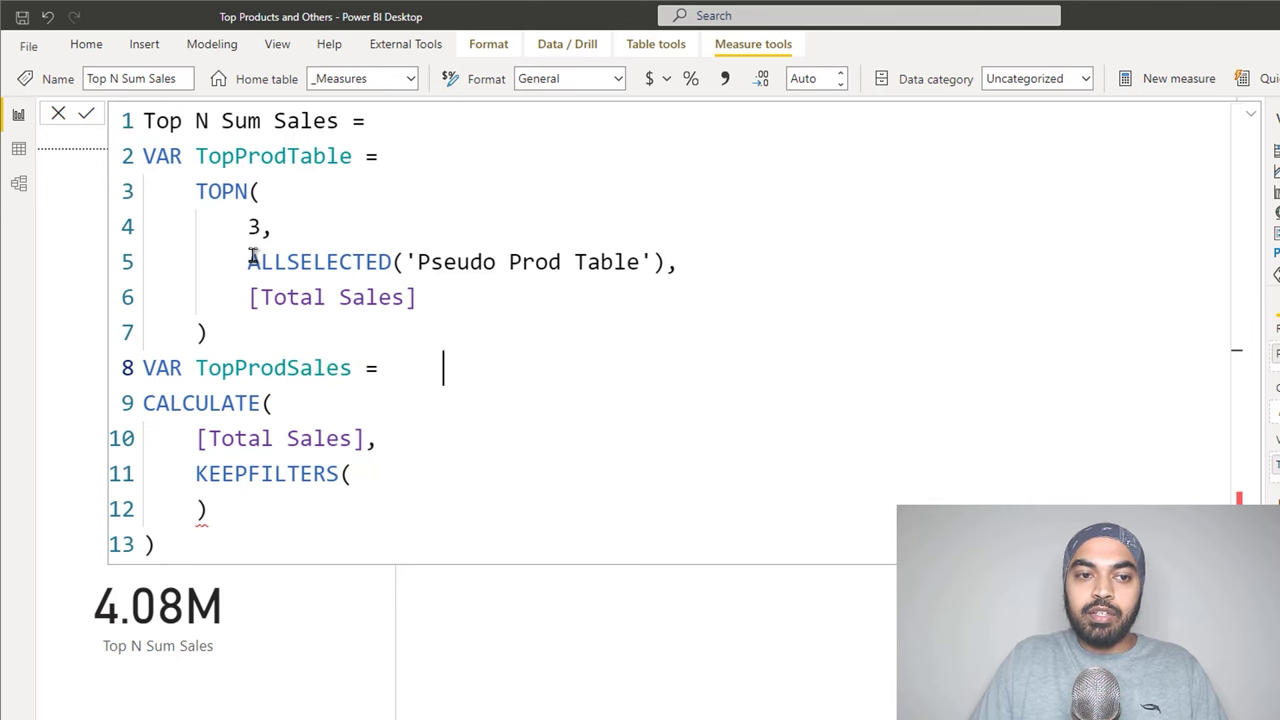
Indent the entire CALCULATE block one level beneath the TopProdSales declaration.
{"action": "key", "text": "Down"}
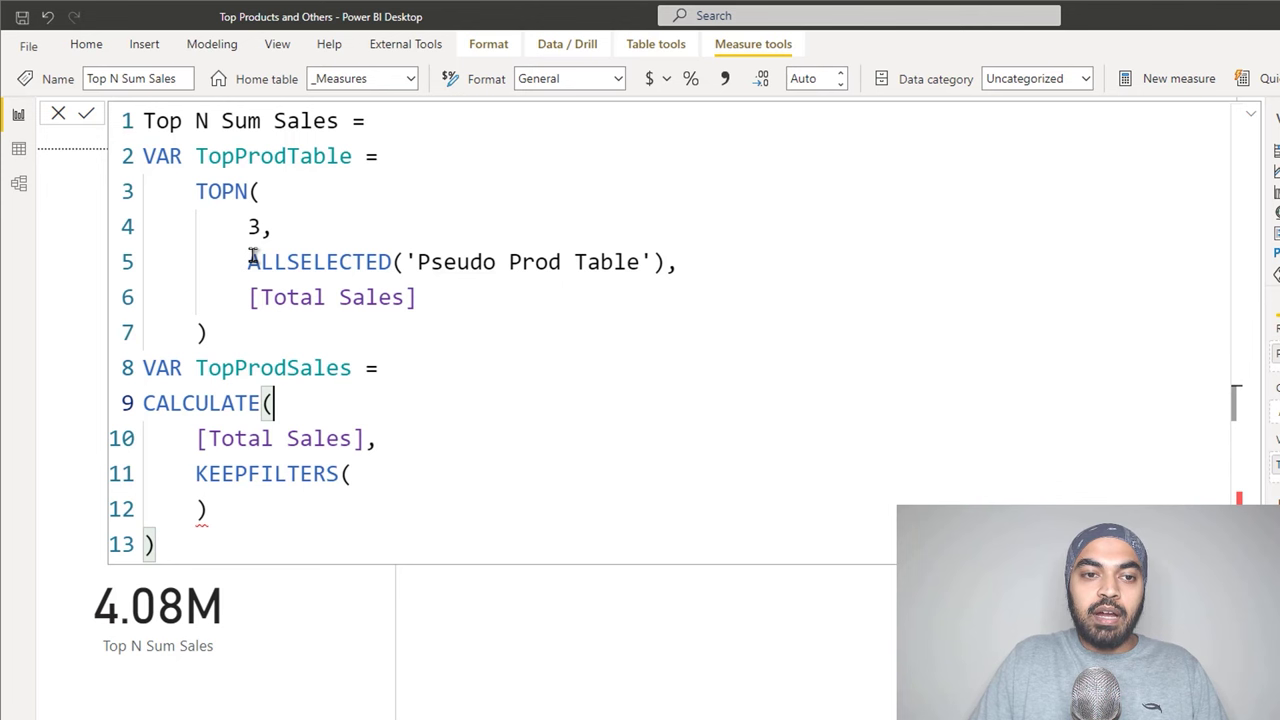
{"action": "key", "text": "shift+Down"}
{"action": "key", "text": "shift+Down"}
{"action": "key", "text": "shift+Down"}
{"action": "key", "text": "shift+Down"}
{"action": "key", "text": "Tab"}
{"action": "key", "text": "Right"}
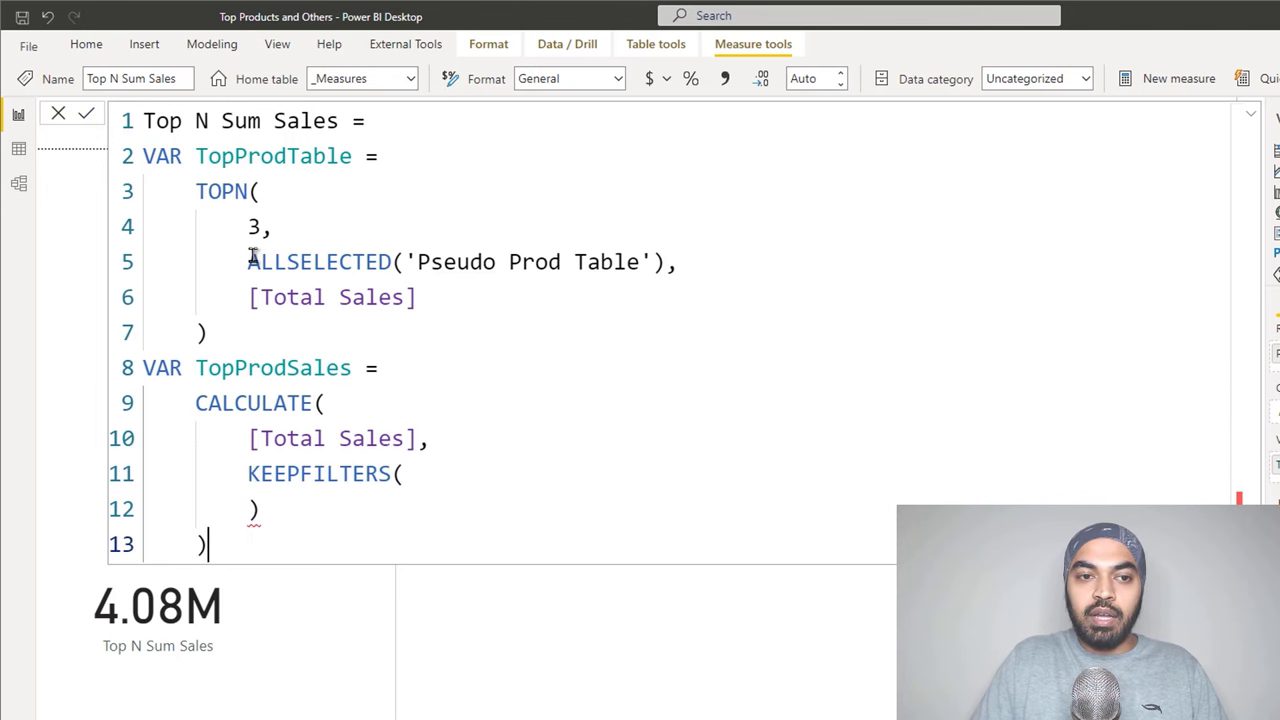
Pass the TopProdTable variable to KEEPFILTERS and close the function on the same line.
{"action": "key", "text": "Up"}
{"action": "key", "text": "Up"}
{"action": "key", "text": "Up"}
{"action": "key", "text": "Down"}
{"action": "key", "text": "End"}
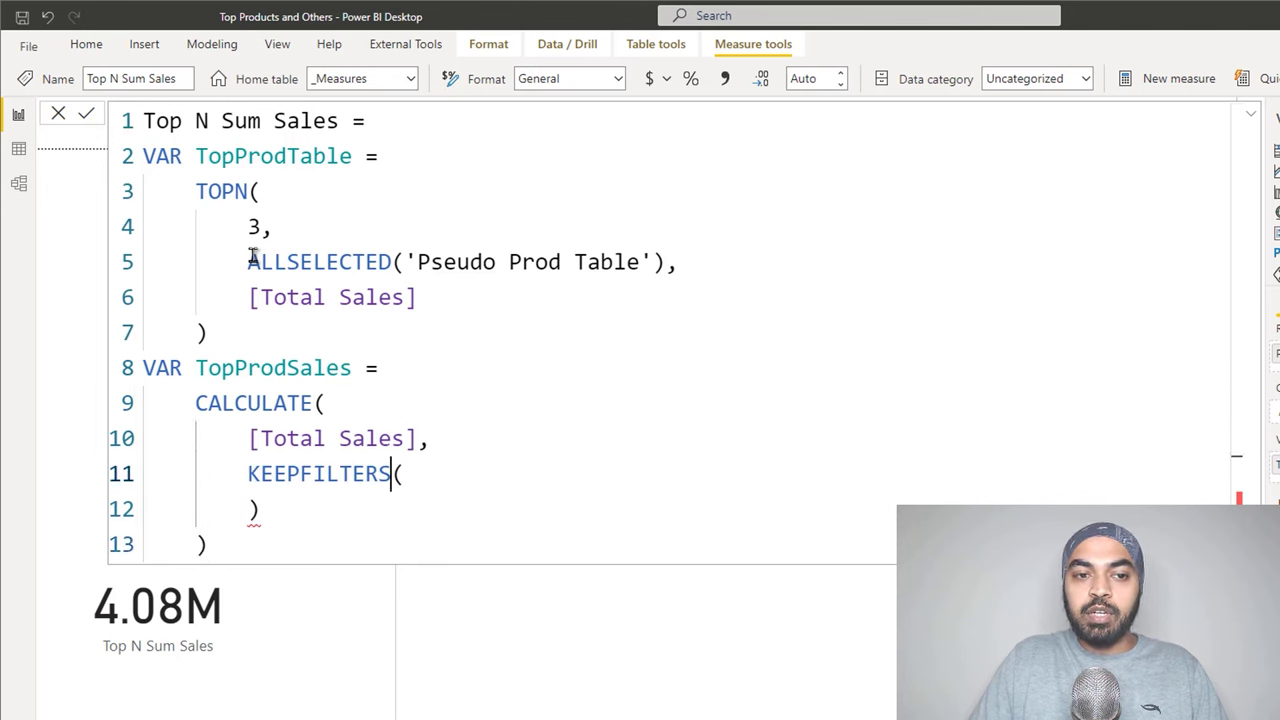
{"action": "type", "text": "top"}
{"action": "key", "text": "Down"}
{"action": "key", "text": "Down"}
{"action": "key", "text": "Down"}
{"action": "key", "text": "Down"}
{"action": "key", "text": "Tab"}
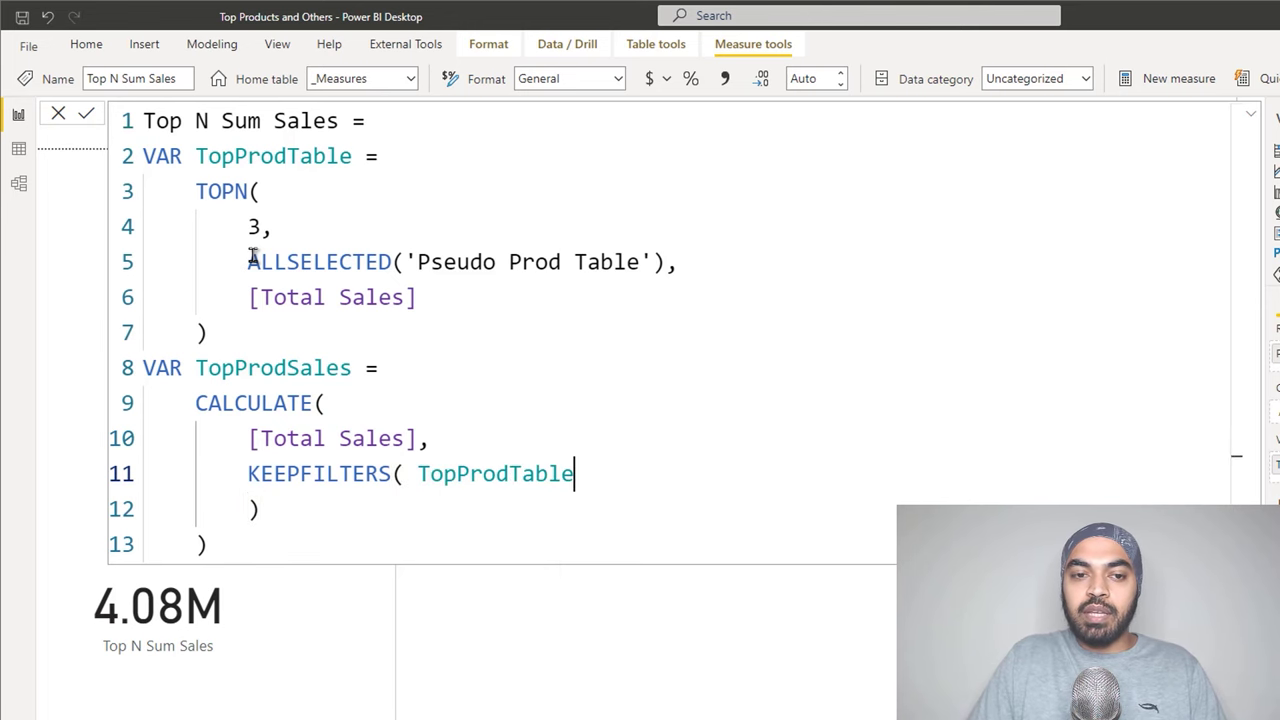
{"action": "type", "text": ")"}
Delete the line with the leftover closing parenthesis below KEEPFILTERS.
{"action": "key", "text": "Down"}
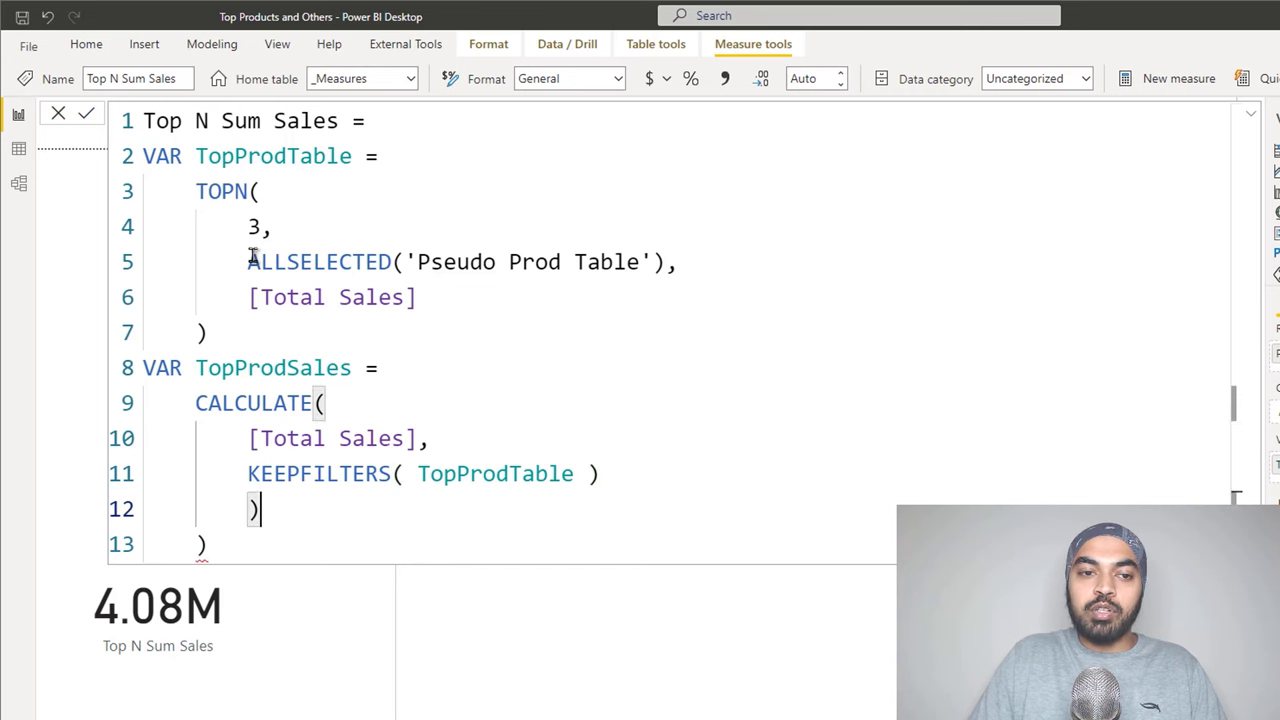
{"action": "key", "text": "ctrl+shift+k"}
{"action": "key", "text": "Up"}
{"action": "key", "text": "Up"}
{"action": "key", "text": "Up"}
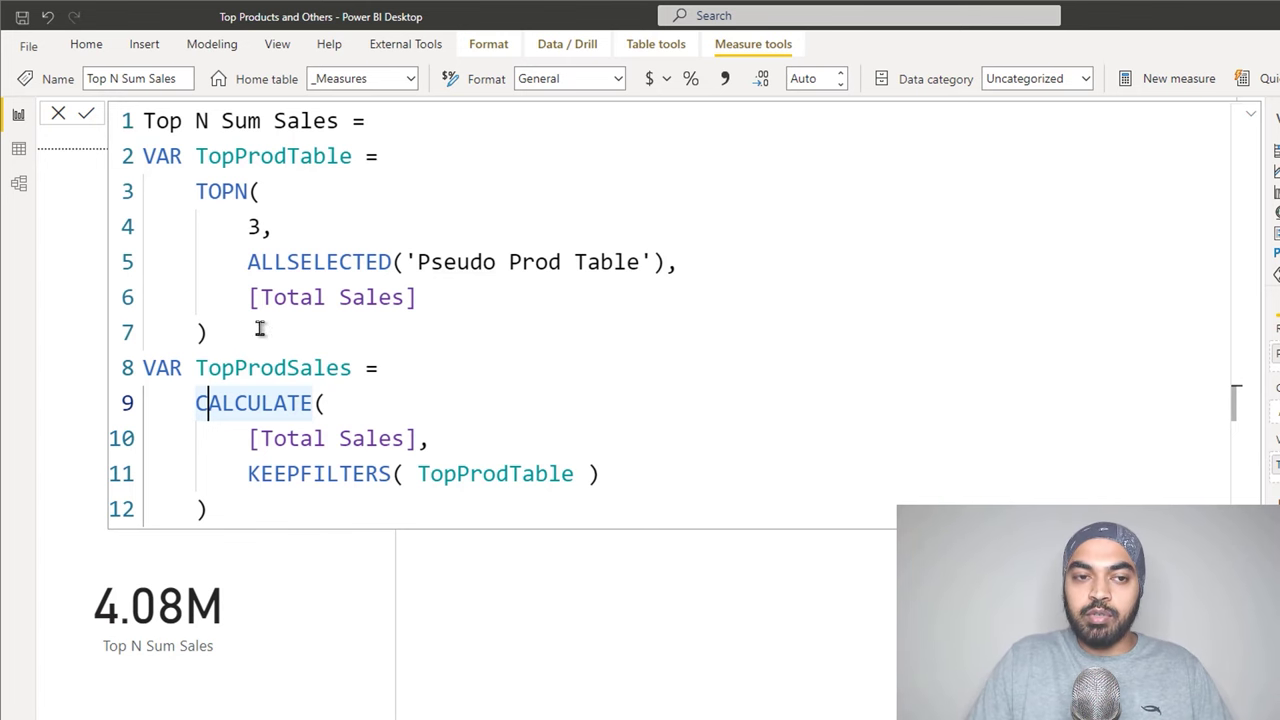
Add a RETURN clause that outputs TopProdSales at the end of the formula and commit the measure.
{"action": "left_click", "coordinate": [238, 510]}
{"action": "key", "text": "Return"}
{"action": "type", "text": "RETURN"}
{"action": "key", "text": "Return"}
{"action": "key", "text": "Tab"}
{"action": "type", "text": "top"}
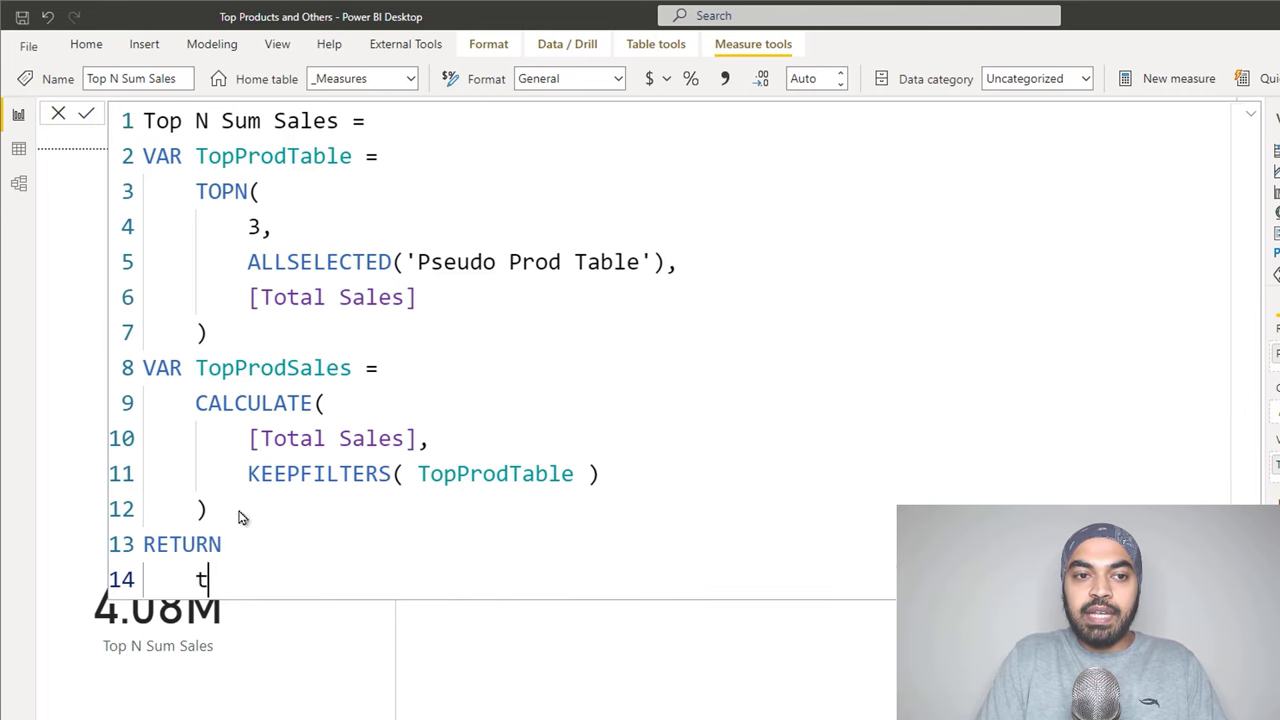
{"action": "key", "text": "Down"}
{"action": "key", "text": "Down"}
{"action": "key", "text": "Tab"}
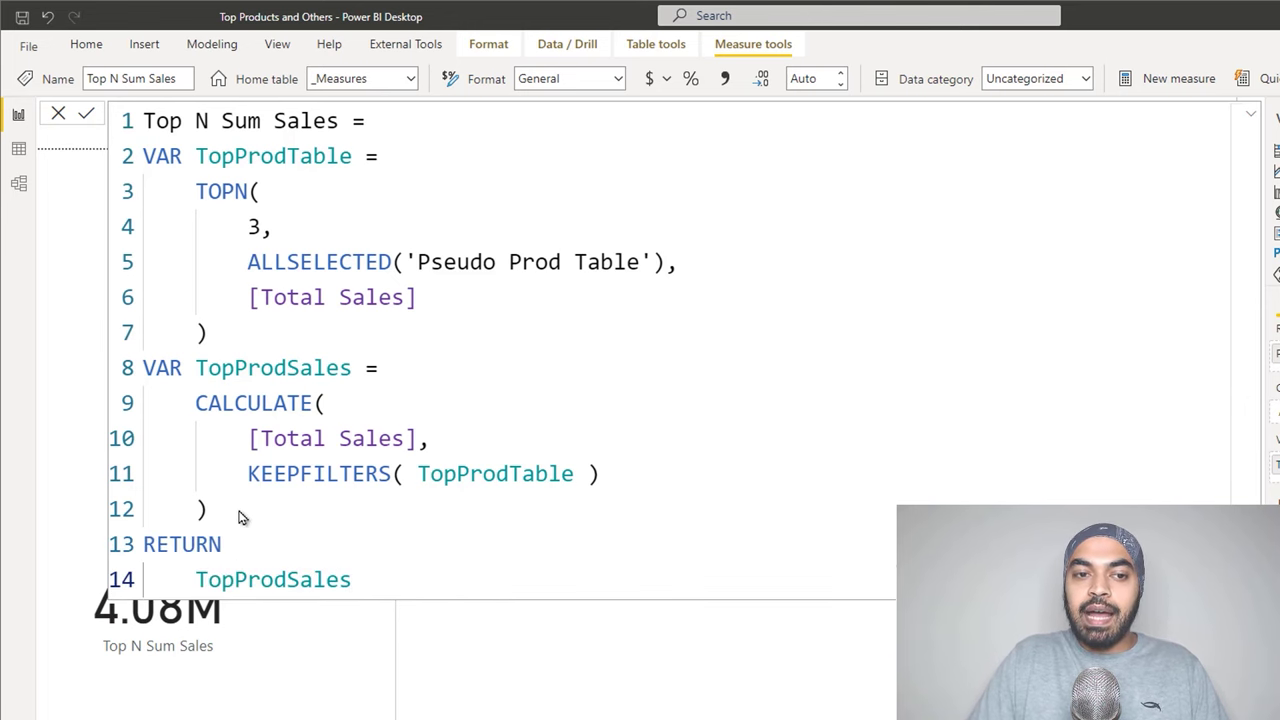
{"action": "key", "text": "Return"}
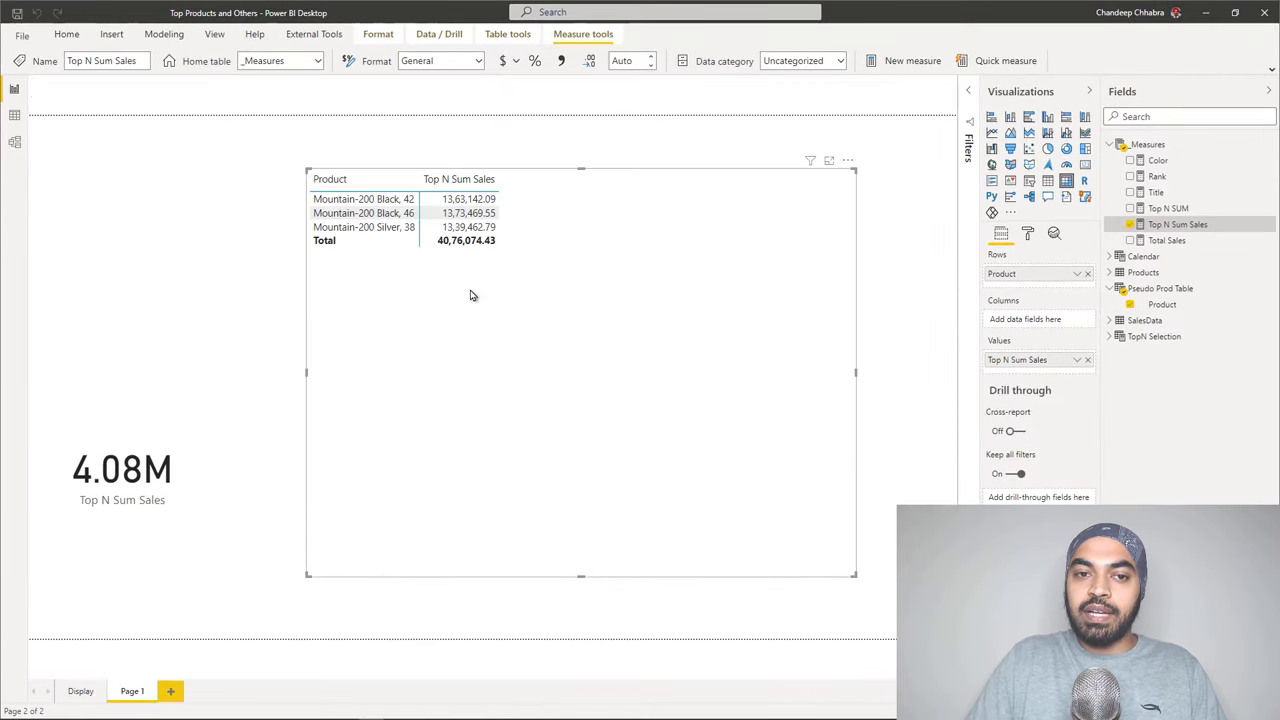
Reopen the Top N Sum Sales measure and declare a variable OtherSales on a new line before RETURN.
{"action": "left_click", "coordinate": [1190, 240]}
{"action": "left_click", "coordinate": [1192, 224]}
{"action": "left_click", "coordinate": [207, 390]}
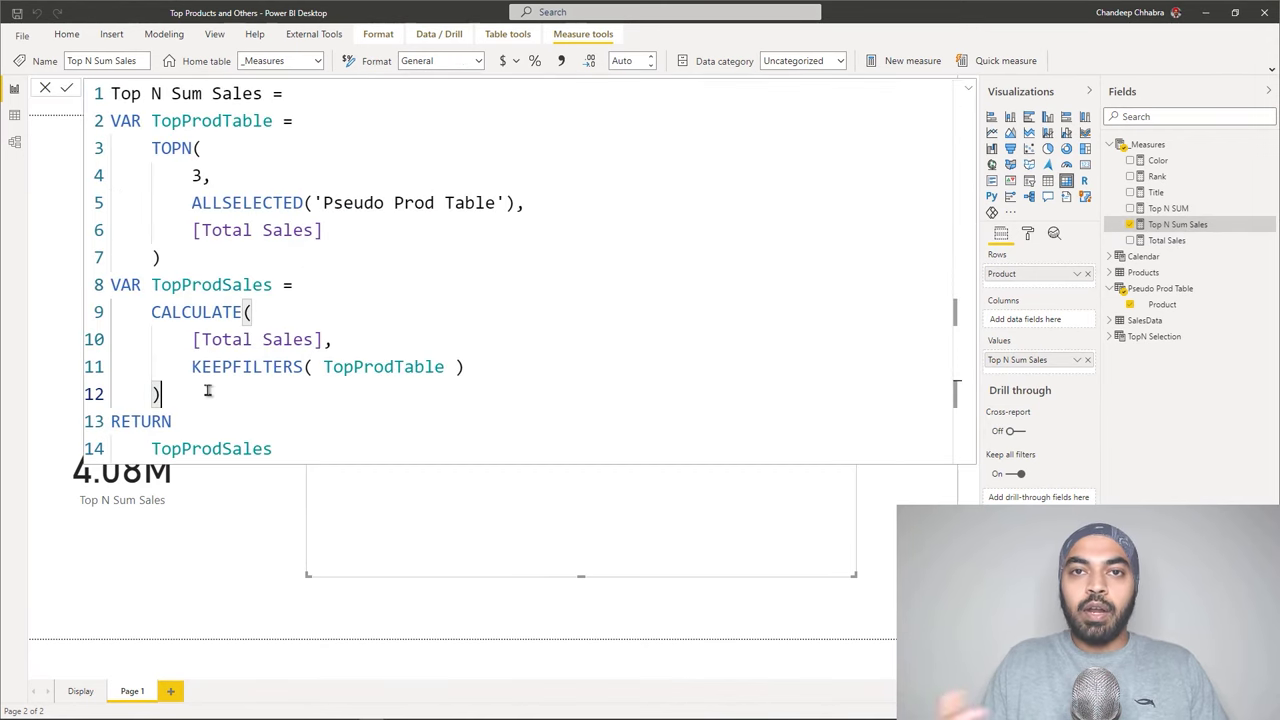
{"action": "key", "text": "Return"}
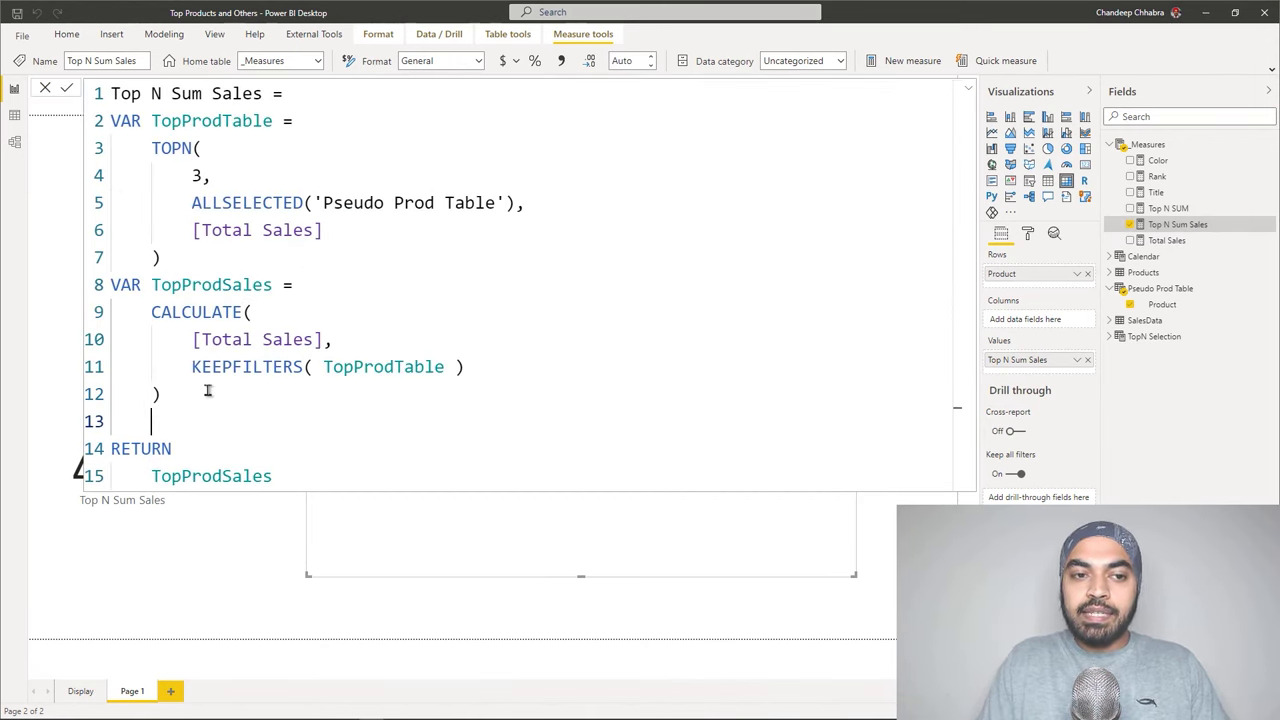
{"action": "type", "text": "VAR"}
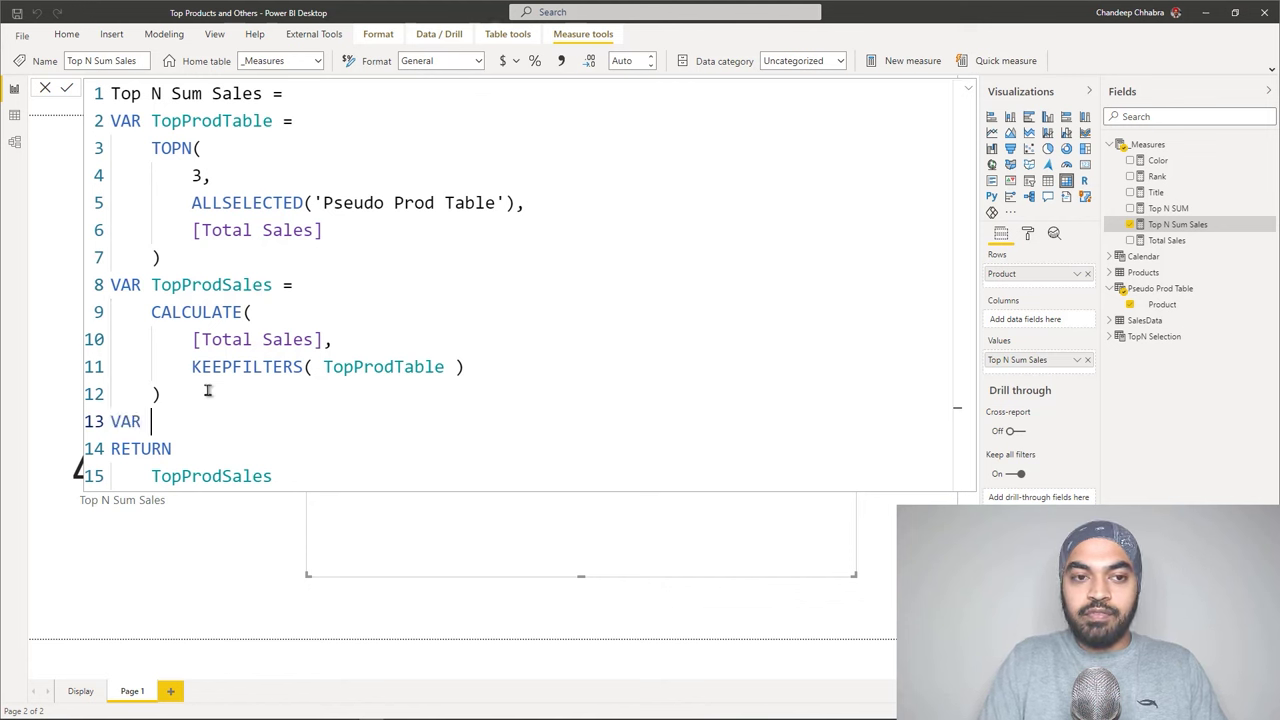
{"action": "type", "text": " OtherSales ="}
{"action": "key", "text": "Return"}
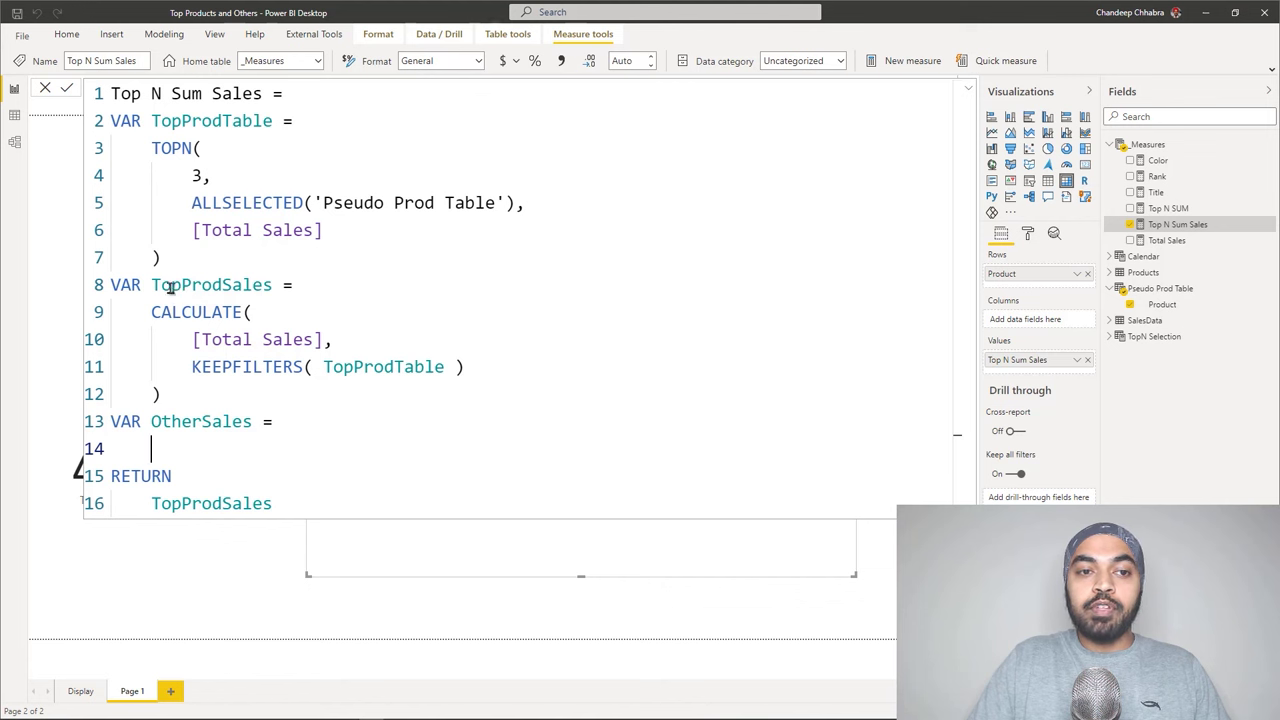
Start the OtherSales expression with a CALCULATE function that takes [Total Sales] as its first argument.
{"action": "left_click_drag", "start_coordinate": [170, 287], "coordinate": [242, 288]}
{"action": "left_click_drag", "start_coordinate": [190, 368], "coordinate": [282, 372]}
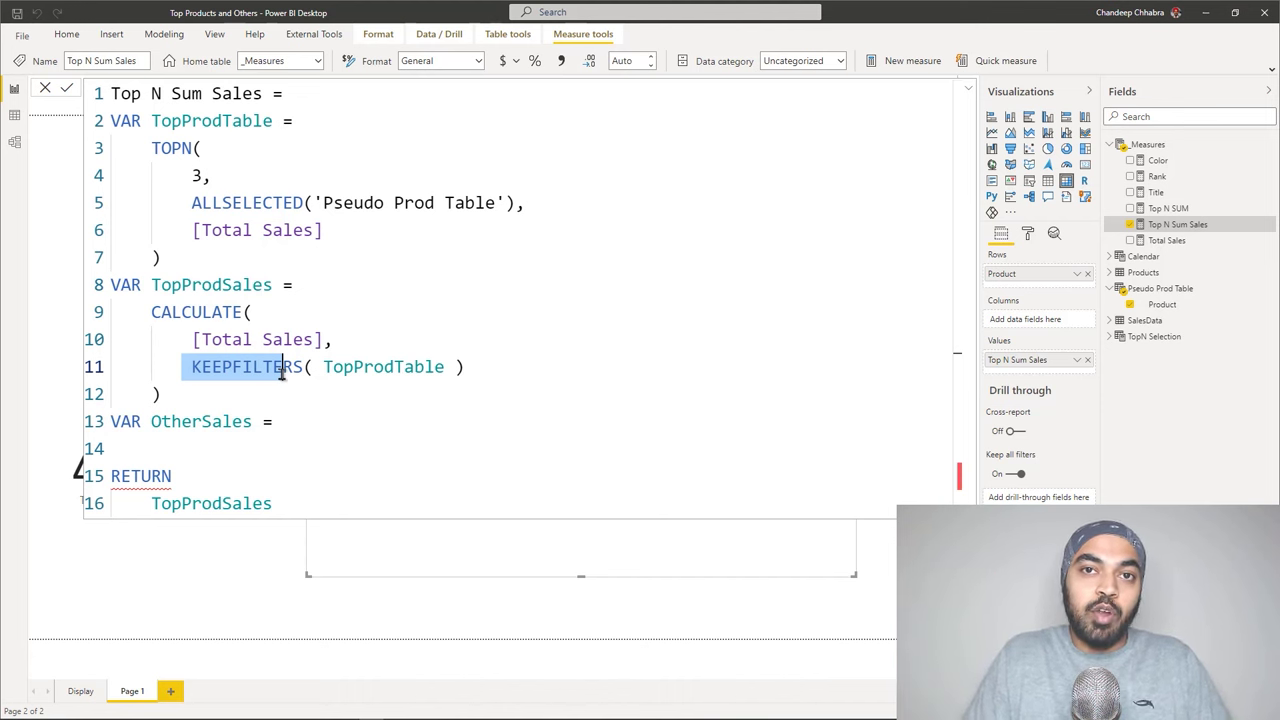
{"action": "left_click", "coordinate": [288, 422]}
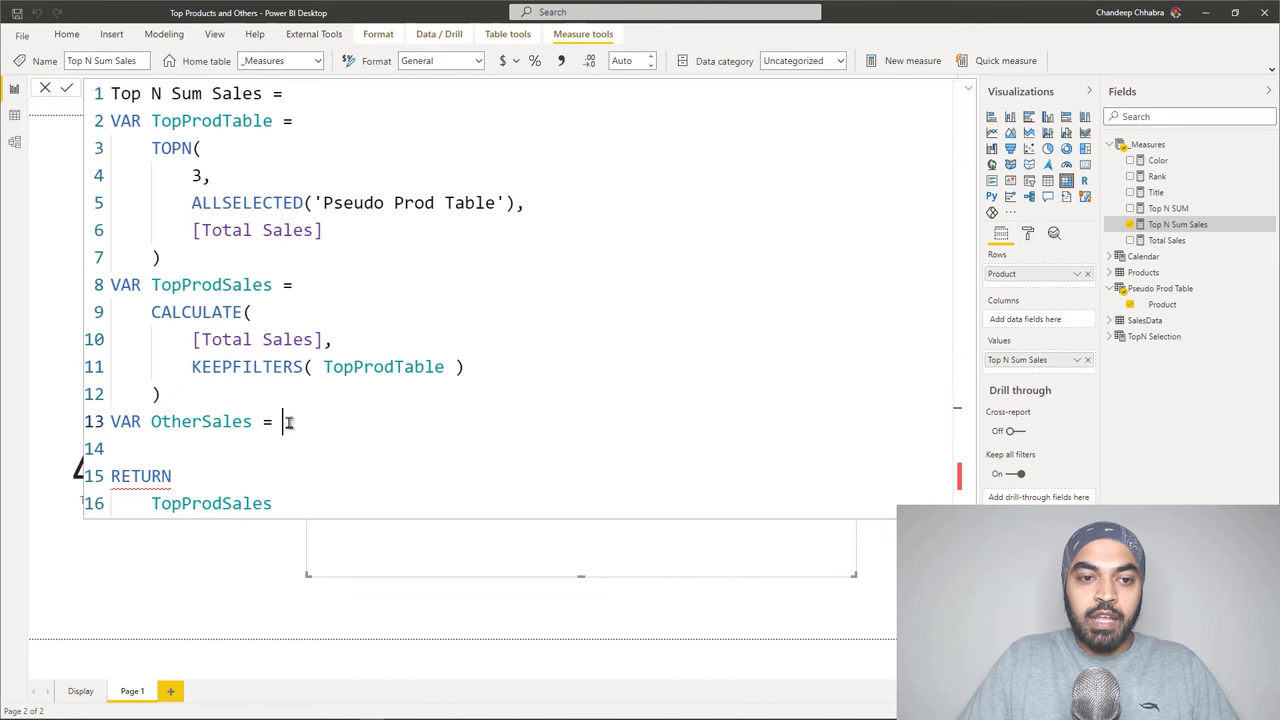
{"action": "key", "text": "shift+Return"}
{"action": "type", "text": "cal"}
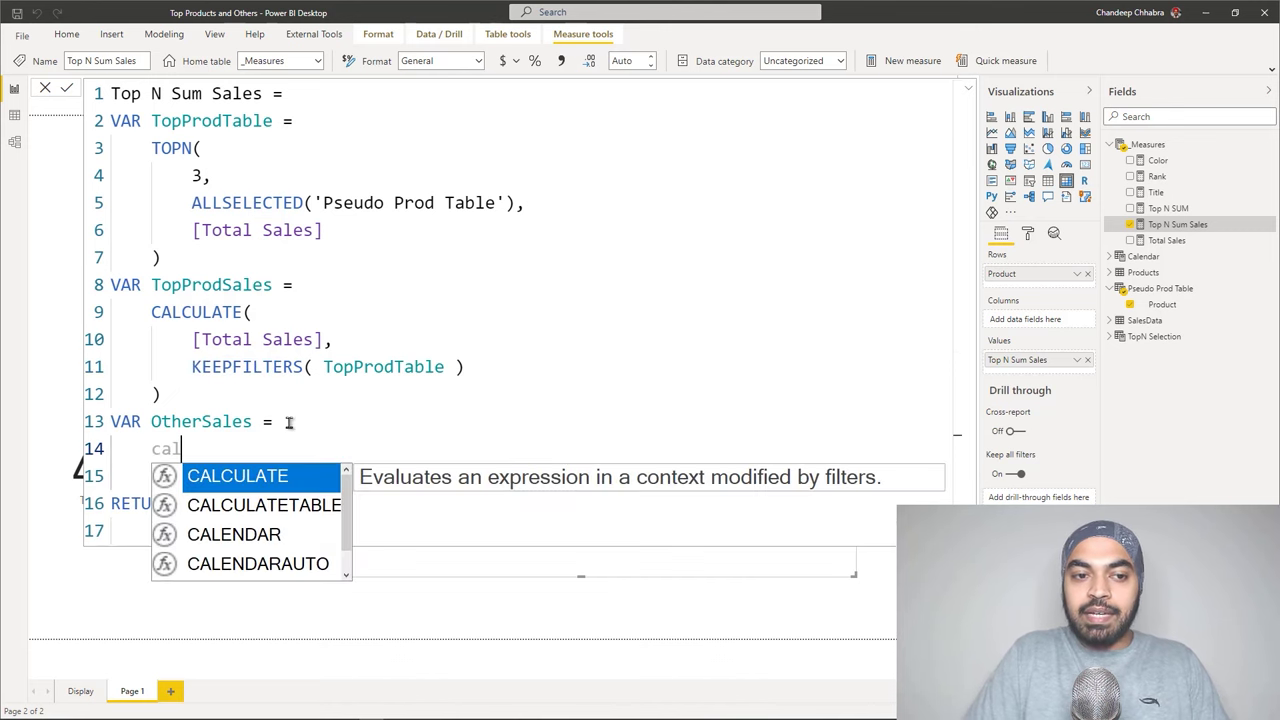
{"action": "key", "text": "Tab"}
{"action": "type", "text": "("}
{"action": "key", "text": "shift+Return"}
{"action": "type", "text": "tot"}
{"action": "key", "text": "Tab"}
{"action": "type", "text": ","}
{"action": "key", "text": "shift+Return"}
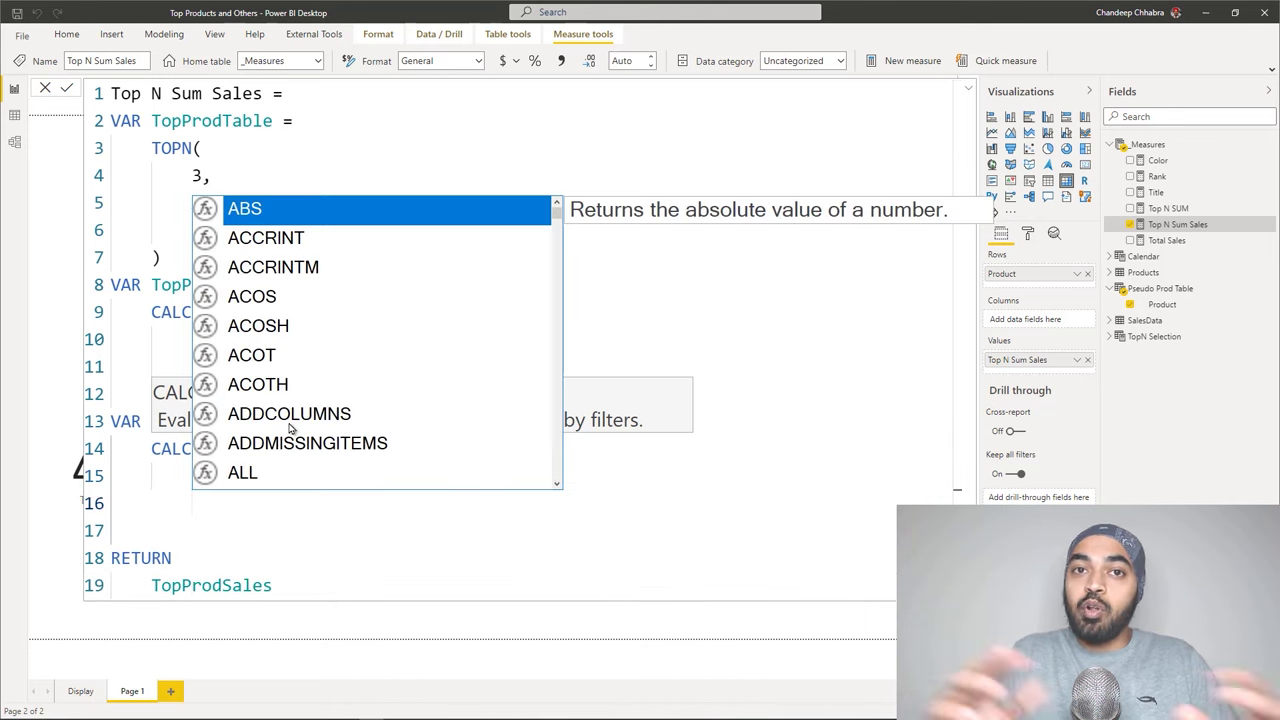
Add ALLSELECTED('Pseudo Prod Table') as the filter argument in OtherSales and close CALCULATE on a new line.
{"action": "type", "text": "alls"}
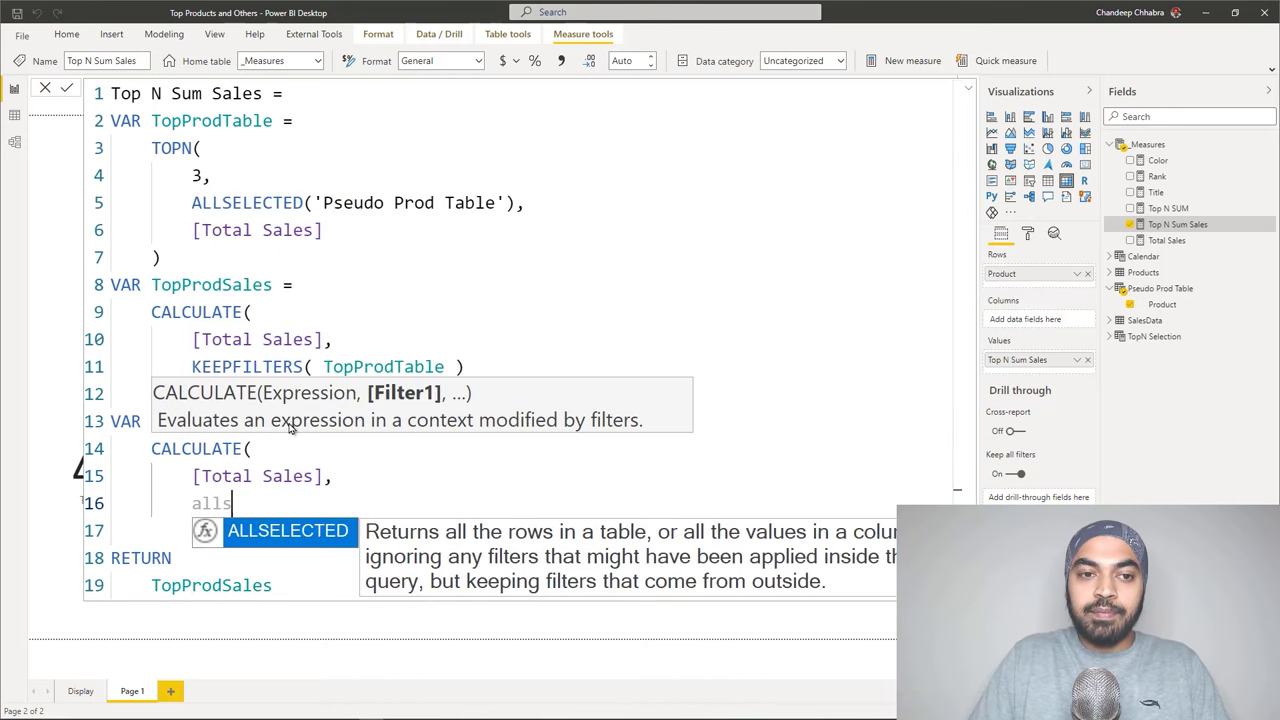
{"action": "key", "text": "Tab"}
{"action": "type", "text": "("}
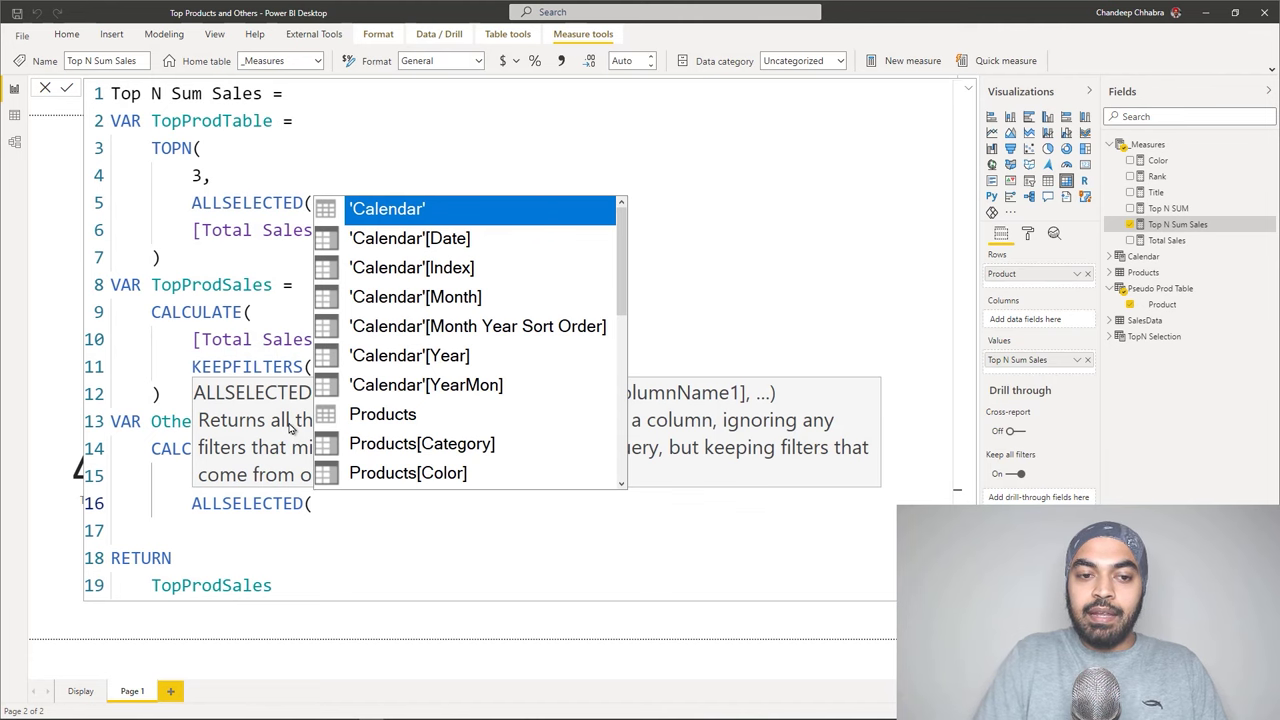
{"action": "type", "text": "pseudo Prod Table'"}
{"action": "key", "text": "Tab"}
{"action": "type", "text": ")"}
{"action": "key", "text": "Return"}
{"action": "type", "text": ")"}
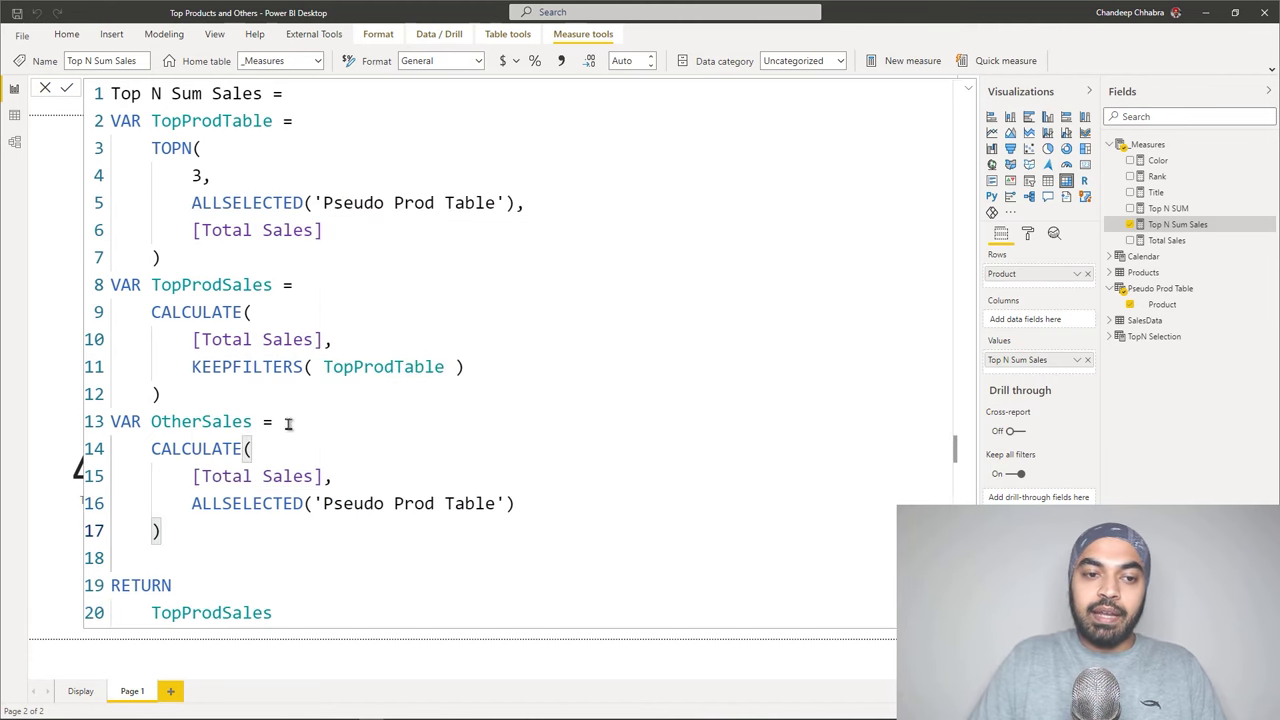
{"action": "left_click_drag", "start_coordinate": [173, 467], "coordinate": [174, 533]}
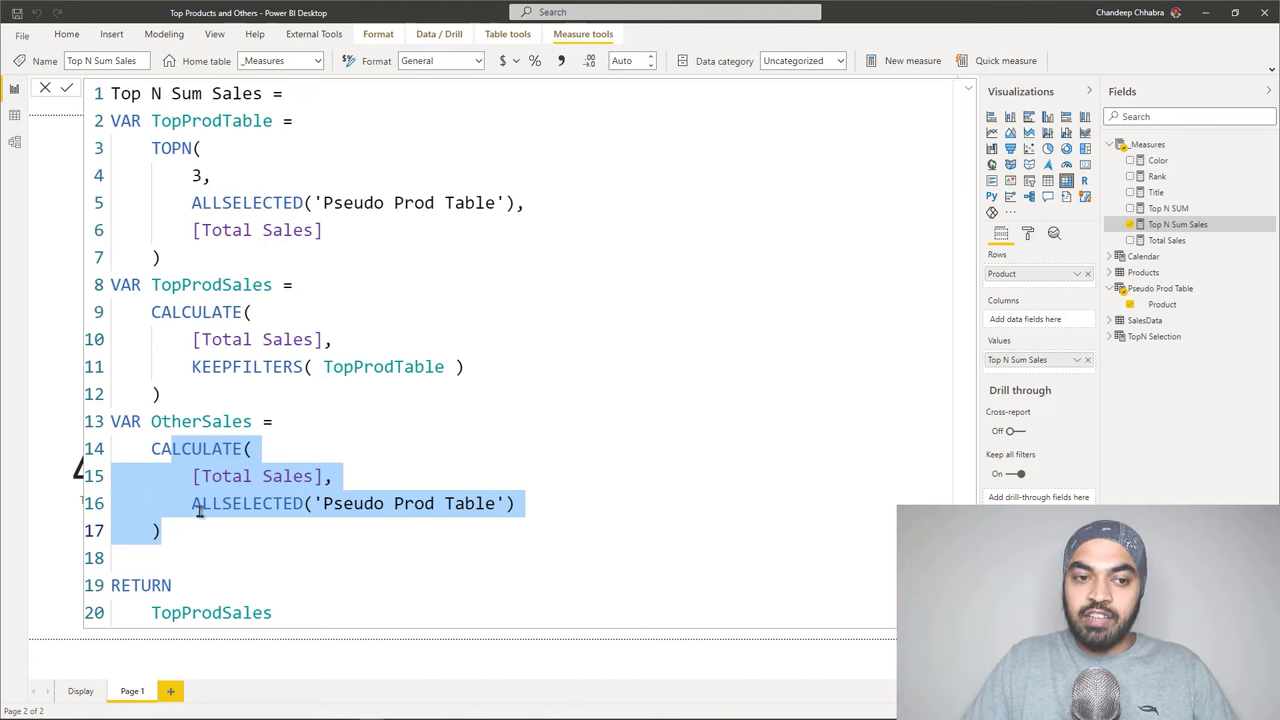
{"action": "left_click", "coordinate": [192, 528]}
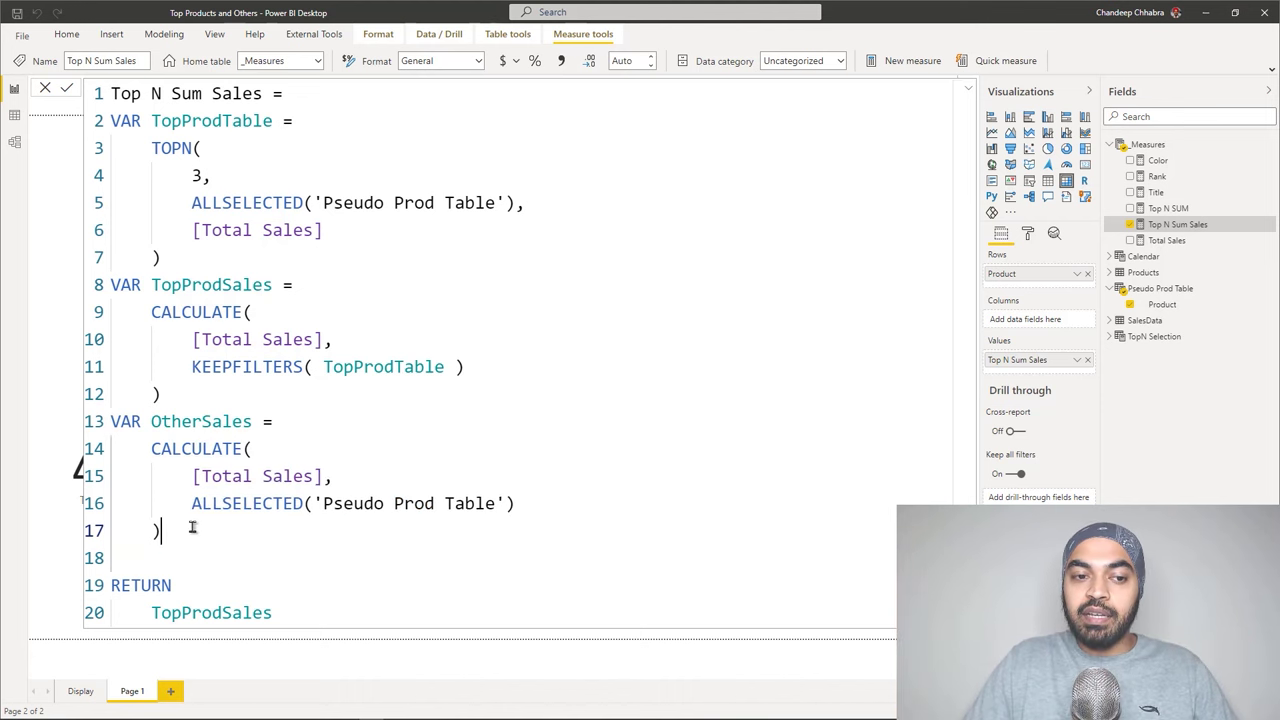
Subtract a second CALCULATE function in the OtherSales expression, taking [Total Sales] as its first argument.
{"action": "type", "text": "-"}
{"action": "key", "text": "Return"}
{"action": "type", "text": "cal"}
{"action": "key", "text": "Tab"}
{"action": "type", "text": "("}
{"action": "key", "text": "Return"}
{"action": "type", "text": "tot"}
{"action": "key", "text": "Tab"}
{"action": "type", "text": ","}
{"action": "key", "text": "Return"}
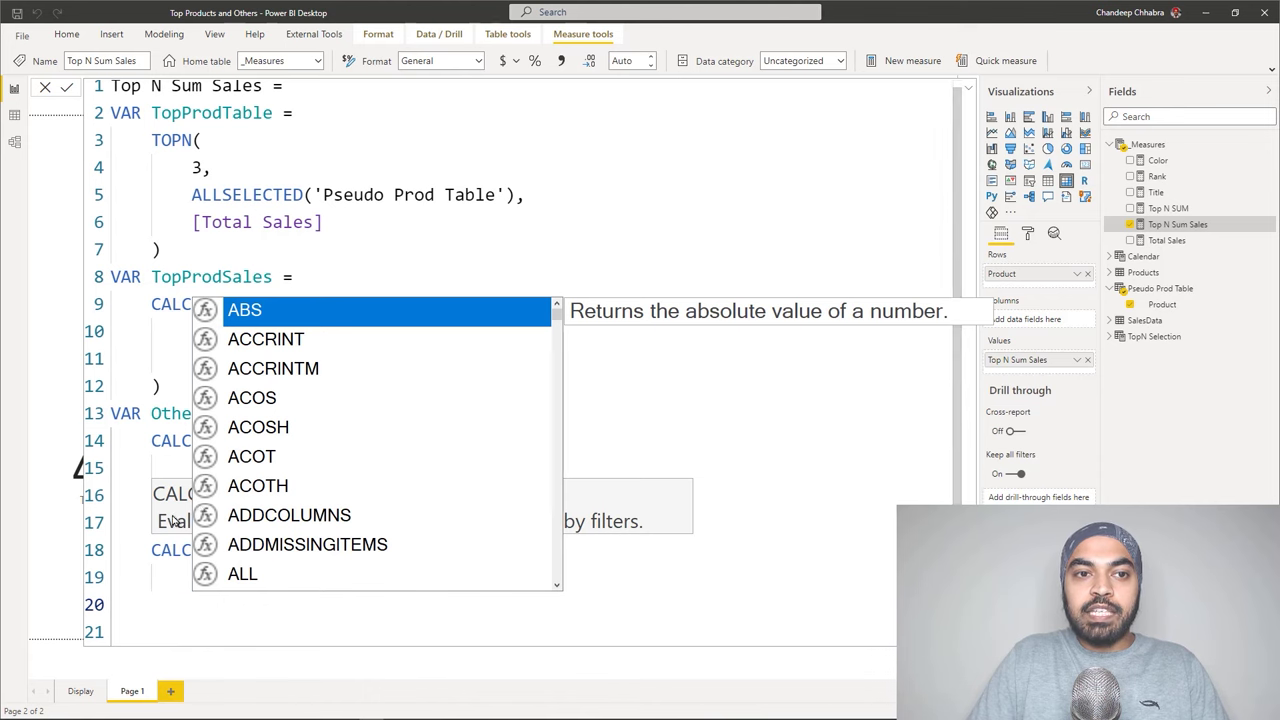
Add TopProdSales as the filter argument of the second CALCULATE in OtherSales and close the function on a new line.
{"action": "type", "text": "top"}
{"action": "key", "text": "Down"}
{"action": "key", "text": "Down"}
{"action": "key", "text": "Down"}
{"action": "key", "text": "Down"}
{"action": "key", "text": "Tab"}
{"action": "key", "text": "Return"}
{"action": "type", "text": ")"}
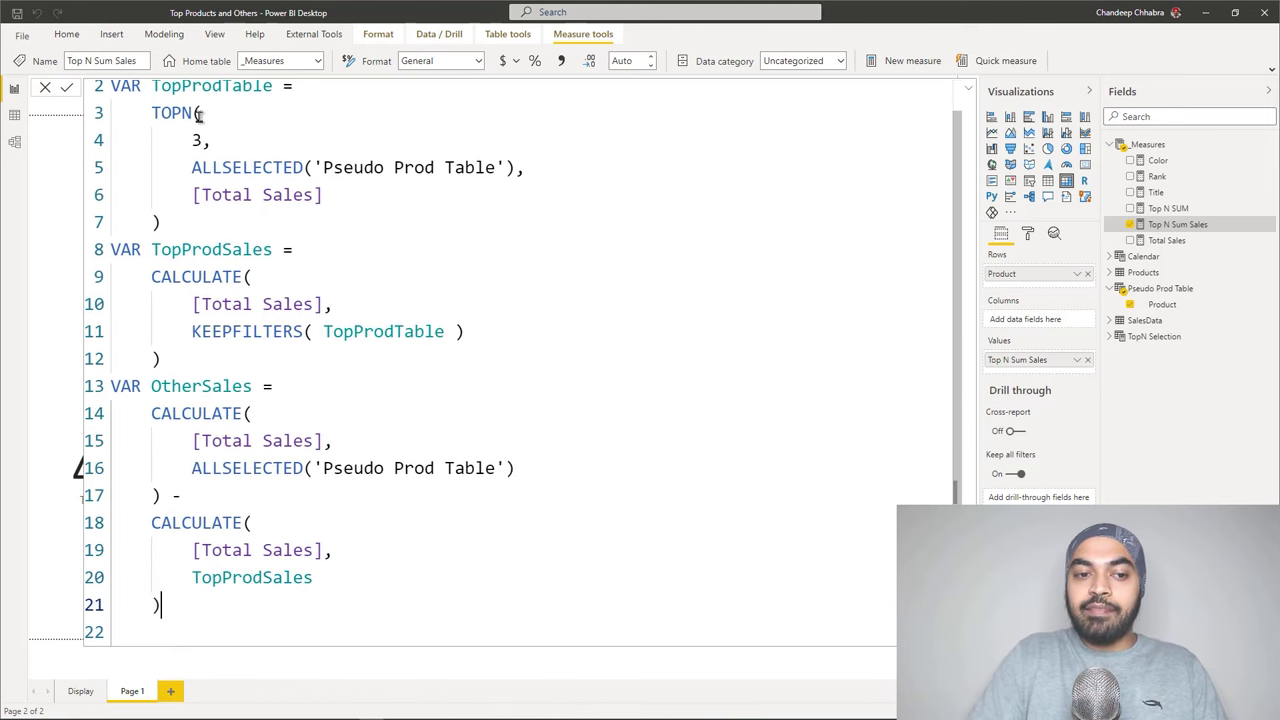
Remove the blank line before RETURN, replace the returned variable with OtherSales and commit the measure.
{"action": "key", "text": "Down"}
{"action": "key", "text": "Down"}
{"action": "key", "text": "Up"}
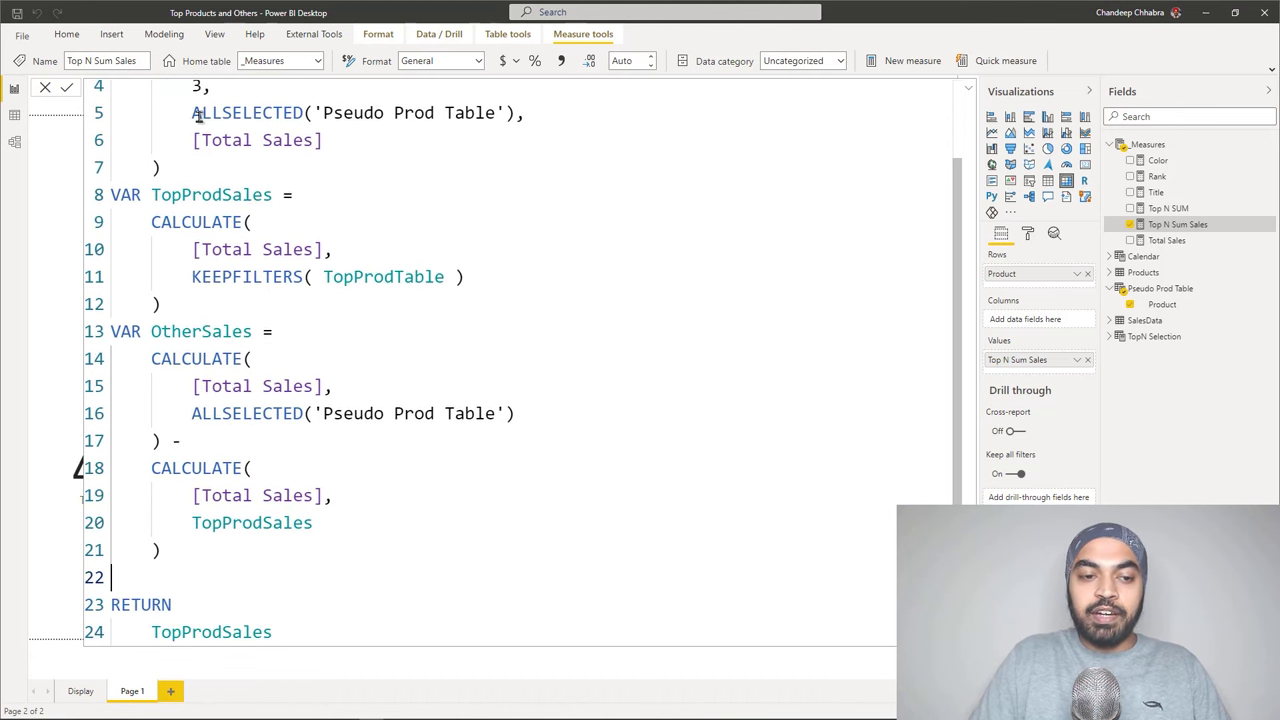
{"action": "key", "text": "BackSpace"}
{"action": "key", "text": "Down"}
{"action": "key", "text": "Down"}
{"action": "key", "text": "shift+End"}
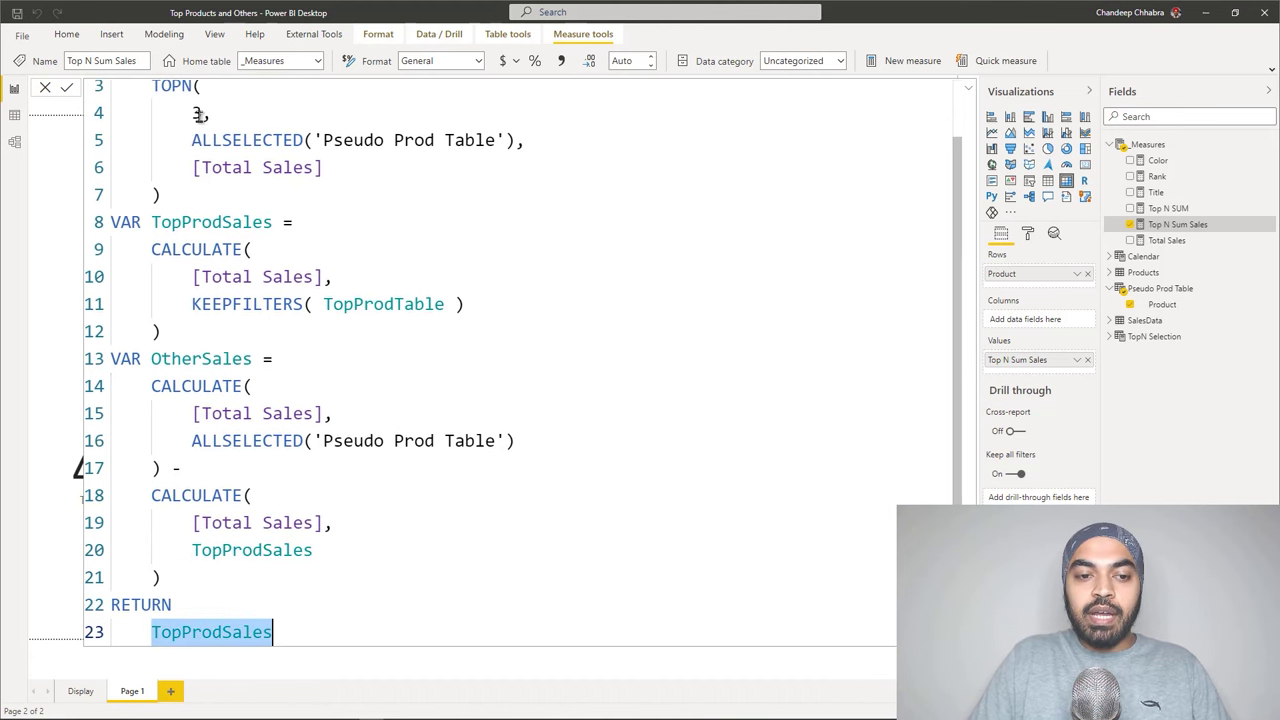
{"action": "type", "text": "other"}
{"action": "key", "text": "Tab"}
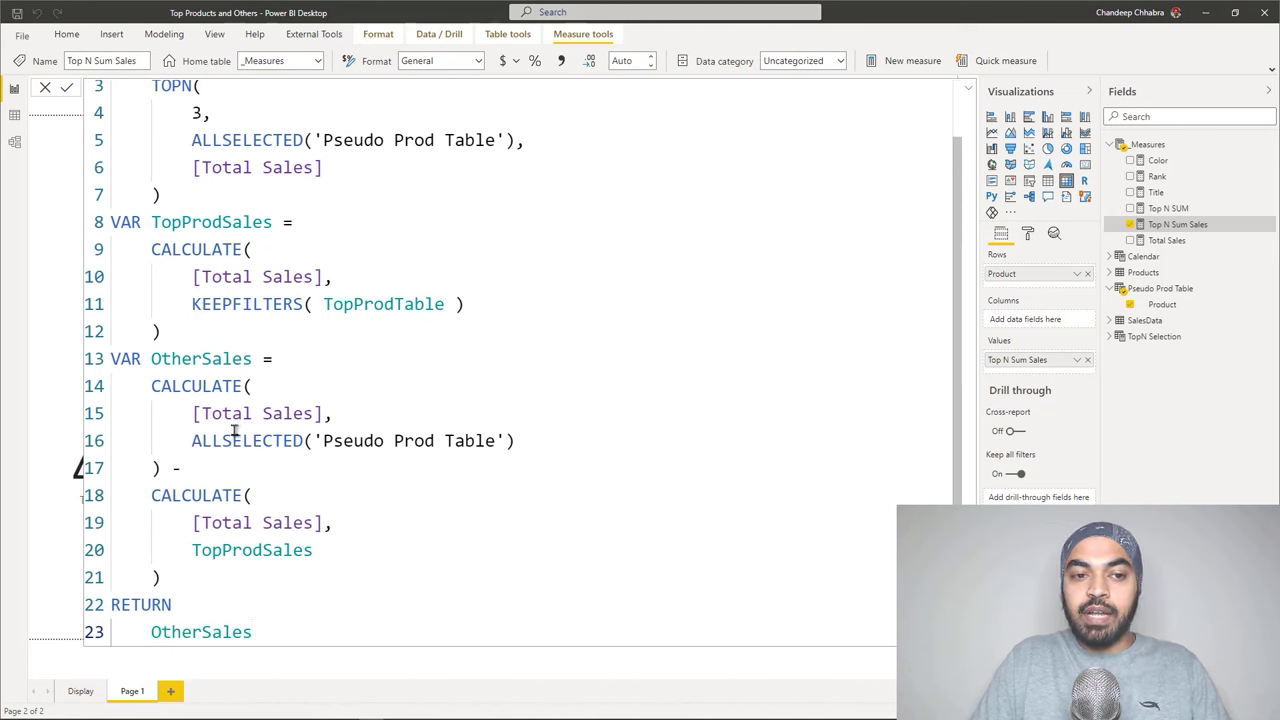
{"action": "key", "text": "Return"}
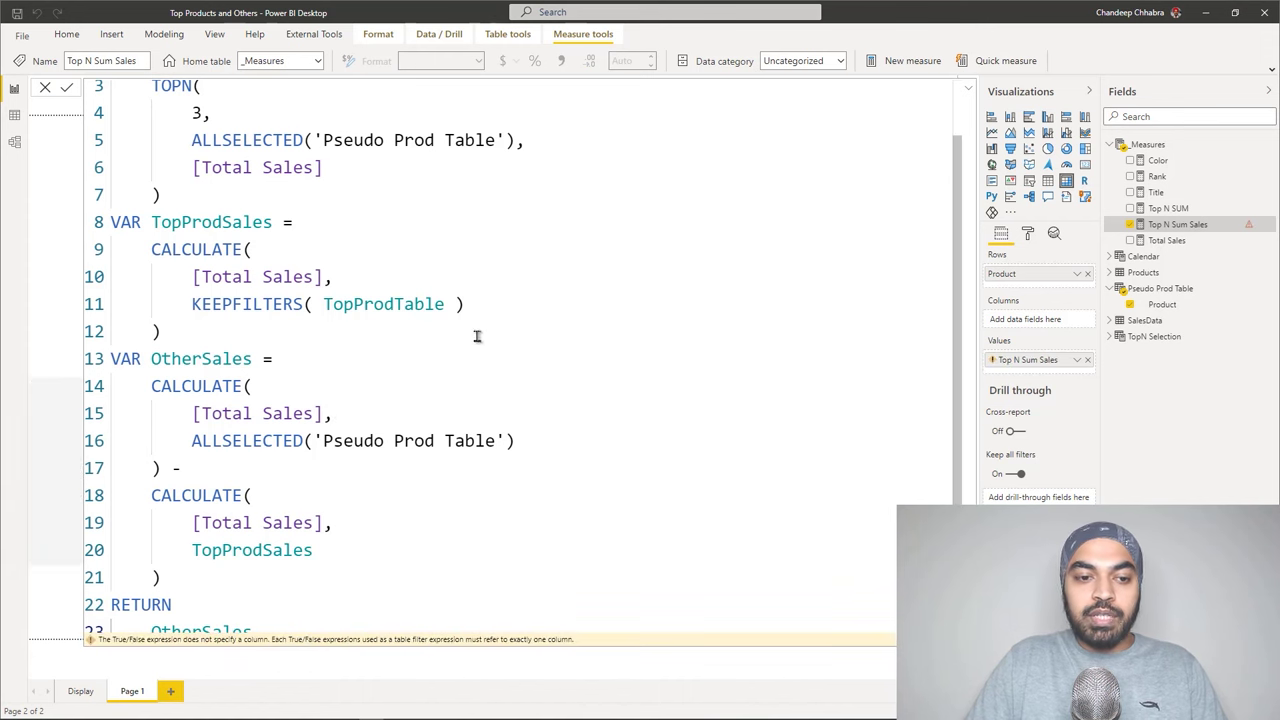
Replace the filter argument of the second CALCULATE in OtherSales with TopProdTable and commit the measure.
{"action": "scroll", "coordinate": [428, 537], "scroll_direction": "up", "scroll_amount": 1}
{"action": "scroll", "coordinate": [428, 537], "scroll_direction": "down", "scroll_amount": 2}
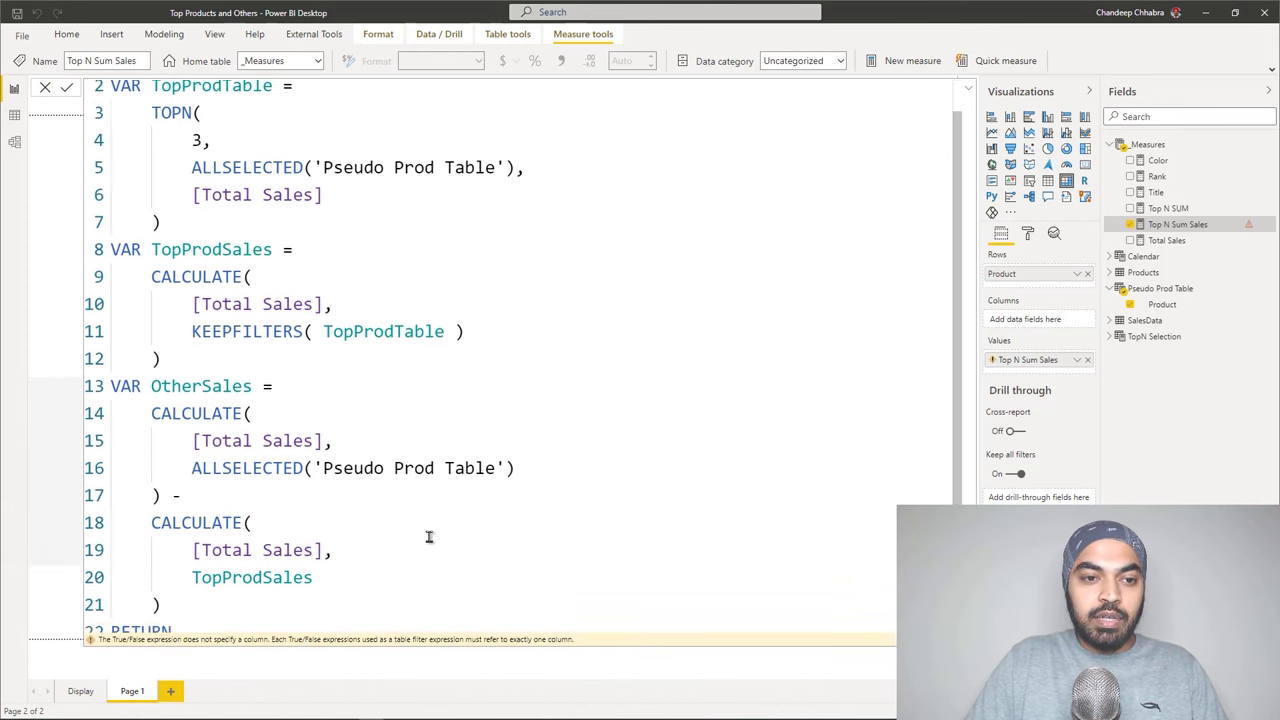
{"action": "scroll", "coordinate": [433, 514], "scroll_direction": "up", "scroll_amount": 1}
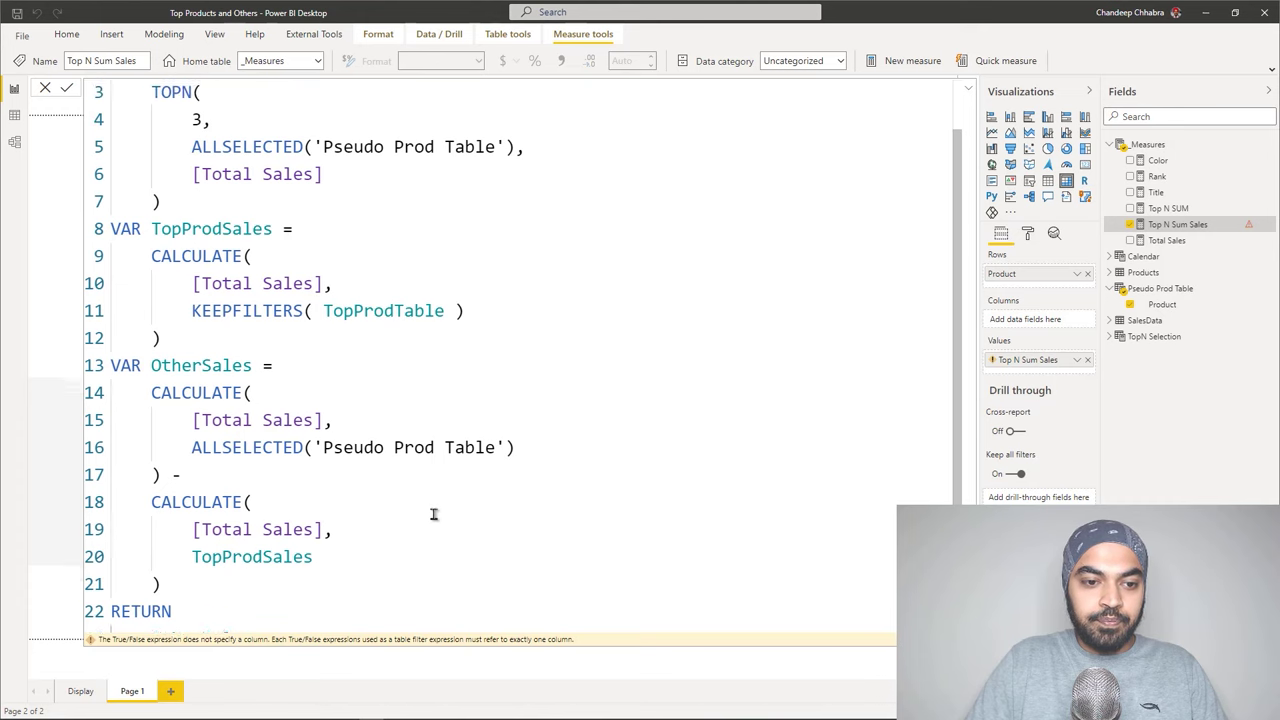
{"action": "double_click", "coordinate": [310, 560]}
{"action": "type", "text": "top"}
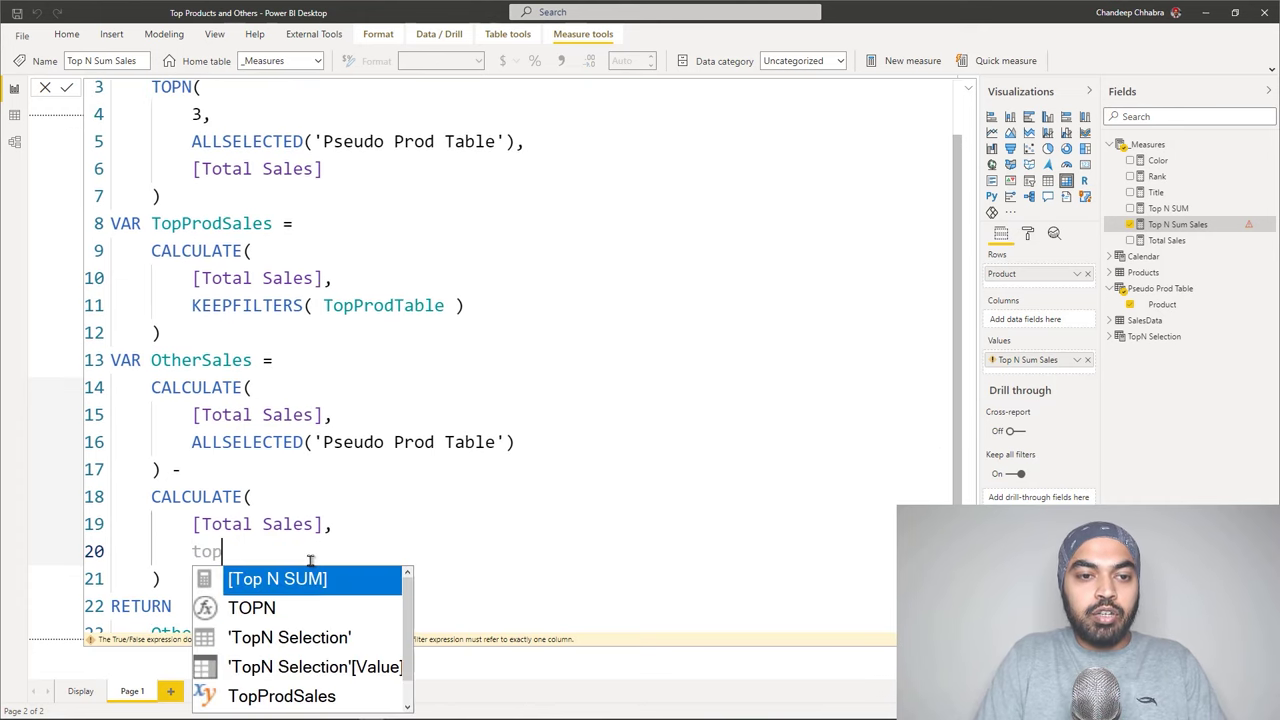
{"action": "key", "text": "Down"}
{"action": "key", "text": "Down"}
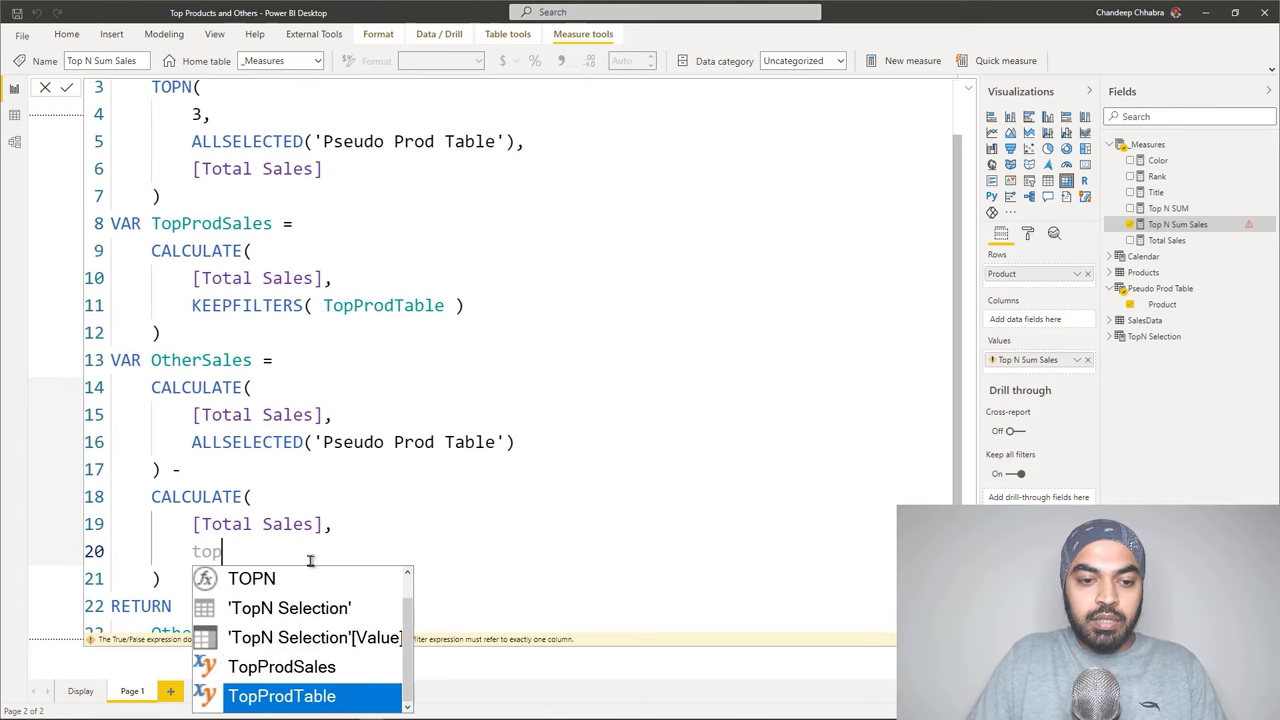
{"action": "key", "text": "Tab"}
{"action": "key", "text": "ctrl+End"}
{"action": "key", "text": "Return"}
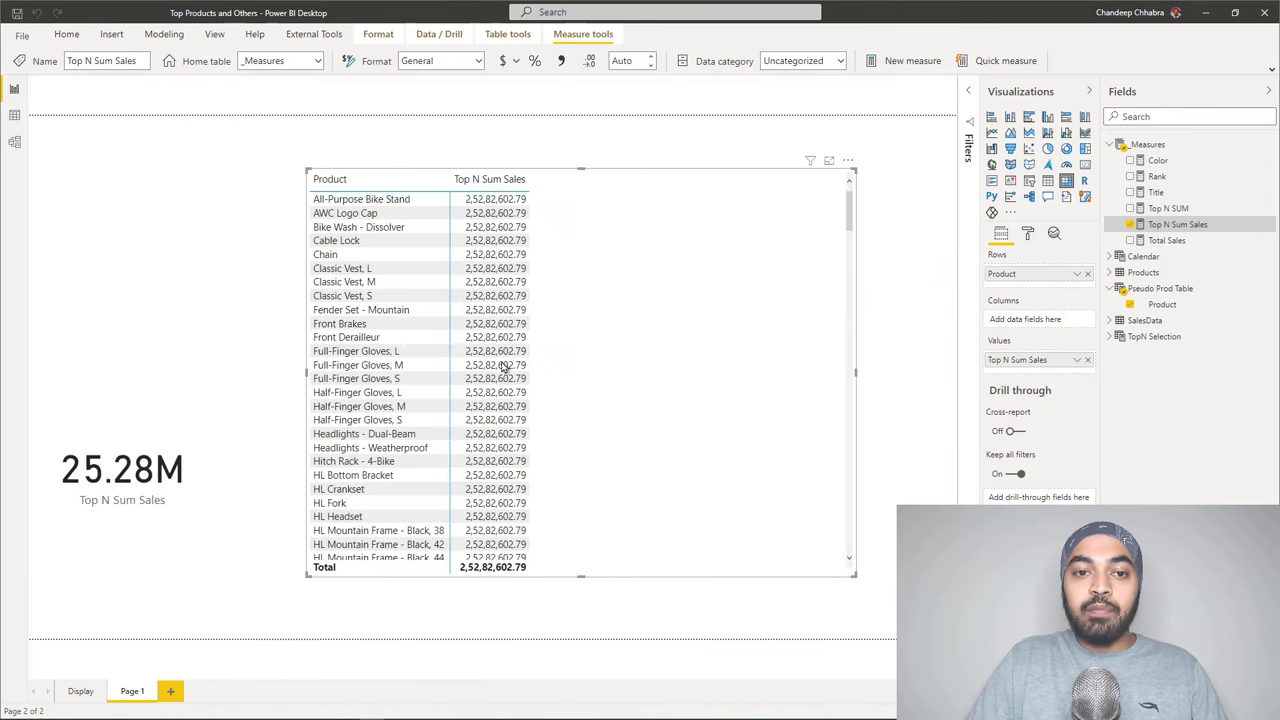
Check the product rows in the matrix, reopen the Top N Sum Sales measure and insert a new line before RETURN.
{"action": "mouse_move", "coordinate": [477, 326]}
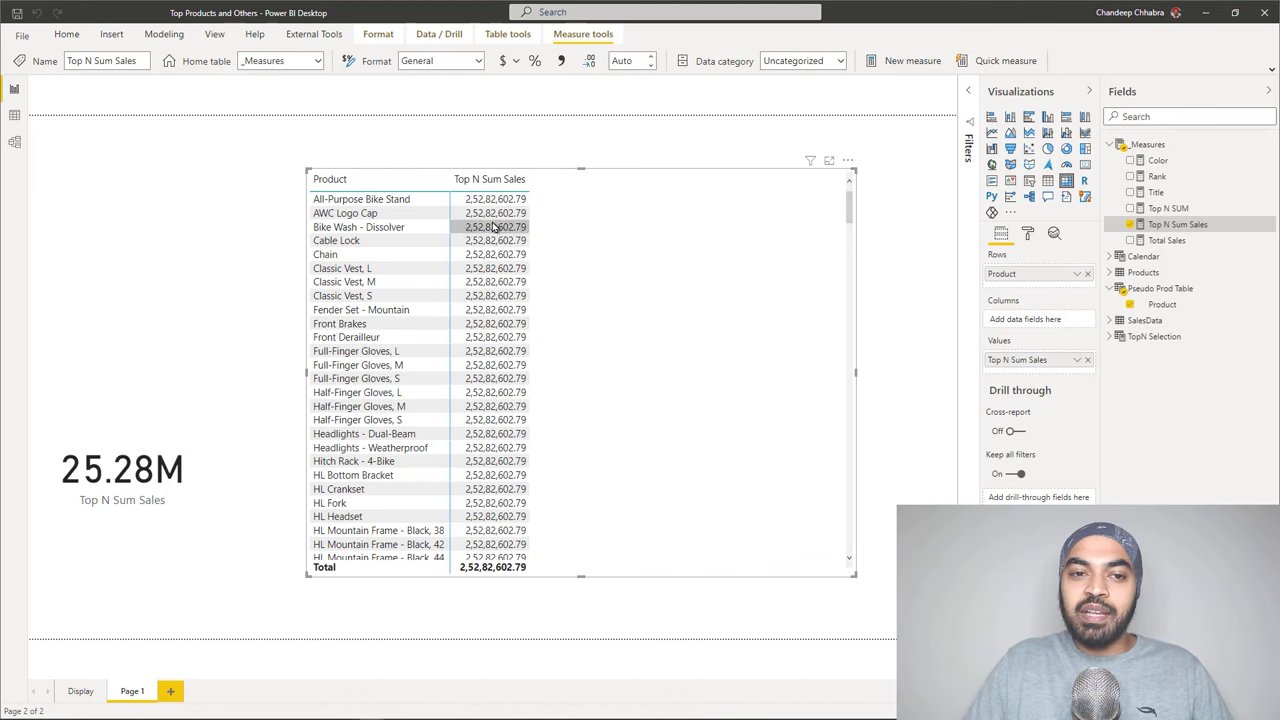
{"action": "scroll", "coordinate": [376, 421], "scroll_direction": "down", "scroll_amount": 6}
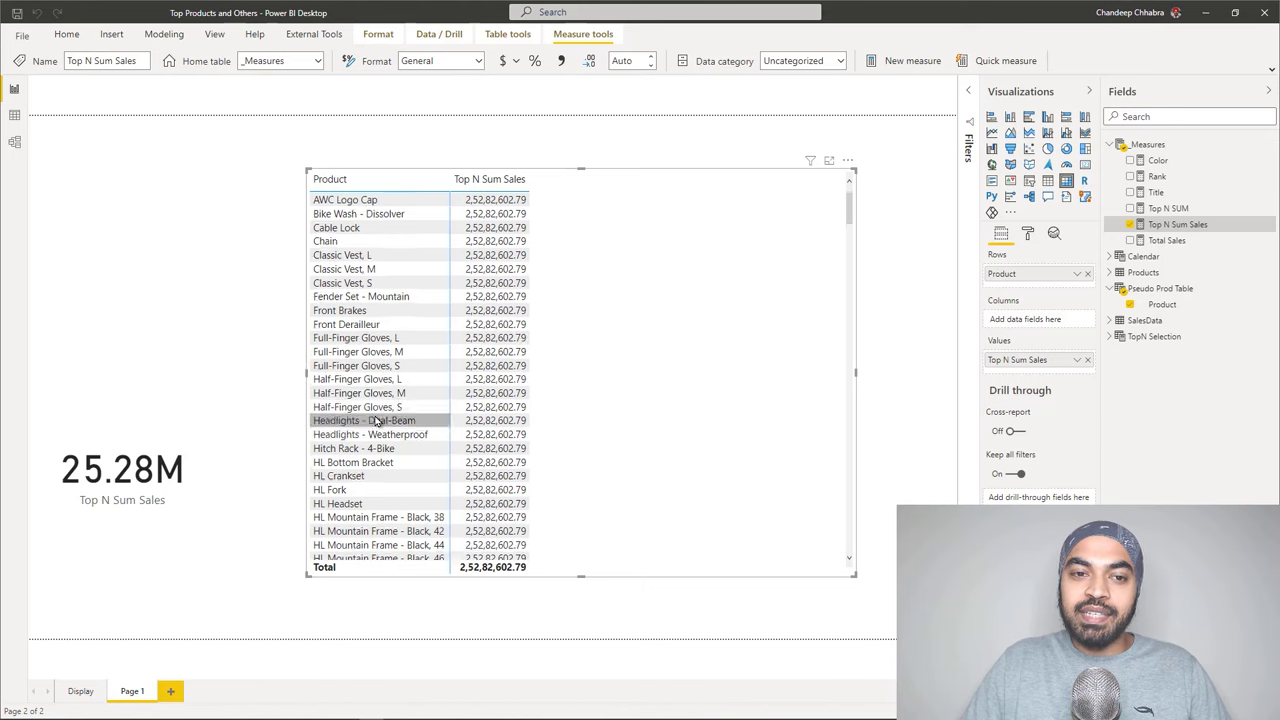
{"action": "scroll", "coordinate": [376, 421], "scroll_direction": "up", "scroll_amount": 3}
{"action": "scroll", "coordinate": [376, 421], "scroll_direction": "up", "scroll_amount": 4}
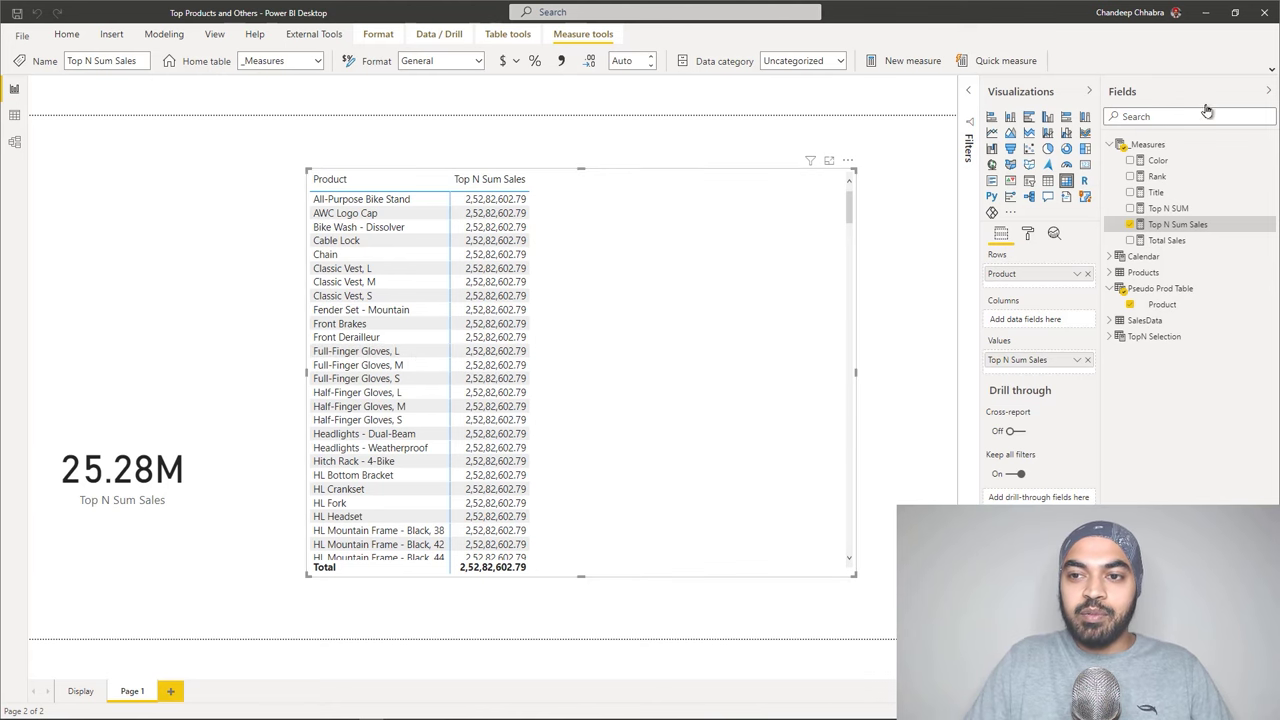
{"action": "left_click", "coordinate": [1166, 240]}
{"action": "left_click", "coordinate": [1177, 224]}
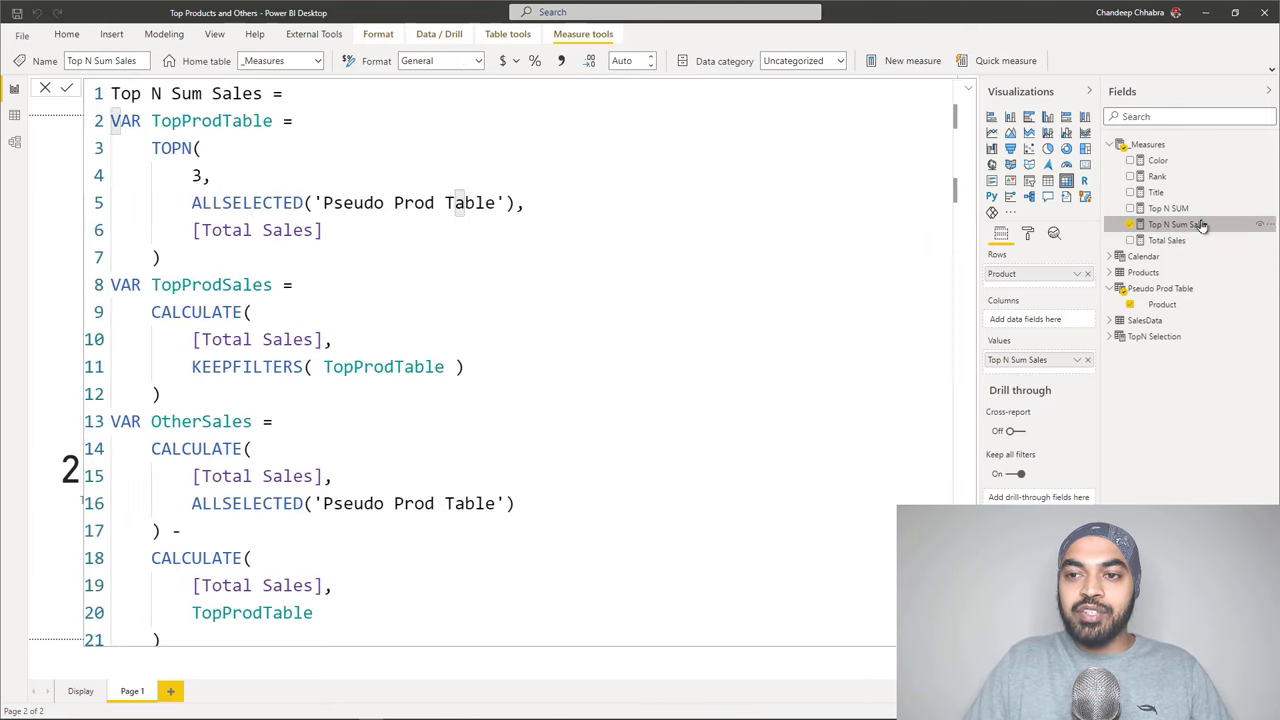
{"action": "left_click", "coordinate": [345, 340]}
{"action": "scroll", "coordinate": [347, 348], "scroll_direction": "down", "scroll_amount": 2}
{"action": "left_click", "coordinate": [230, 575]}
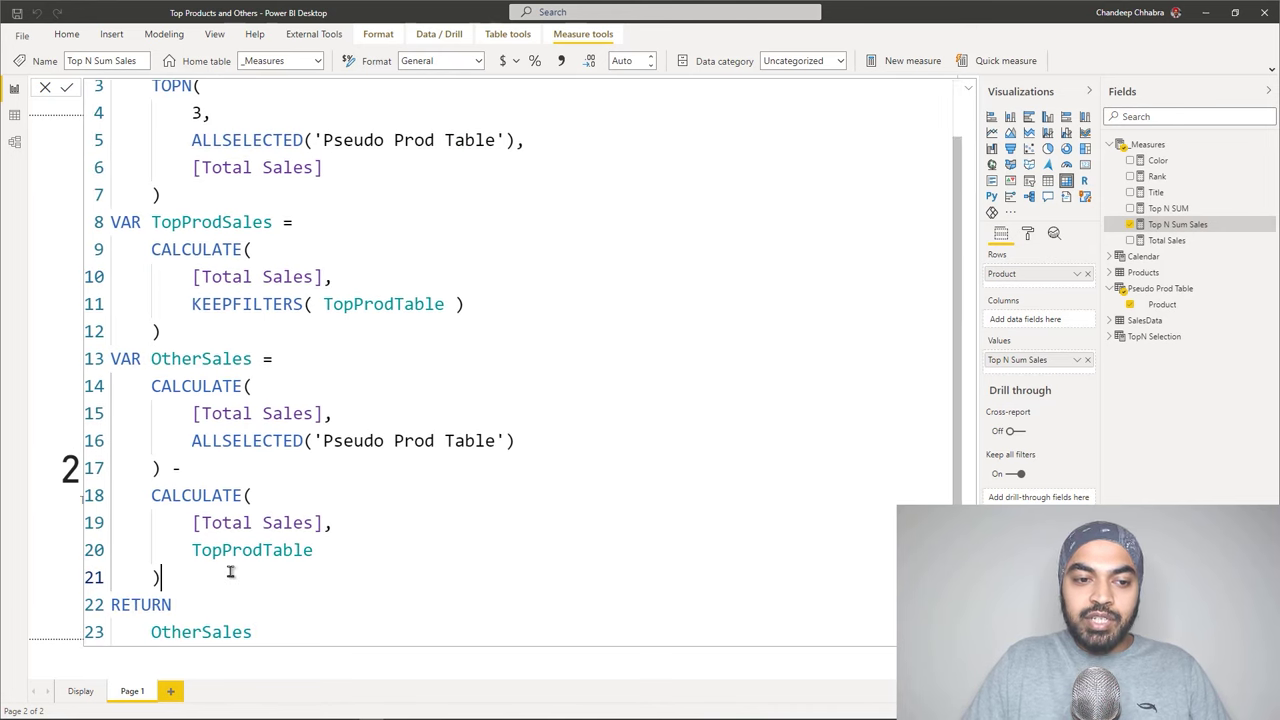
{"action": "key", "text": "Return"}
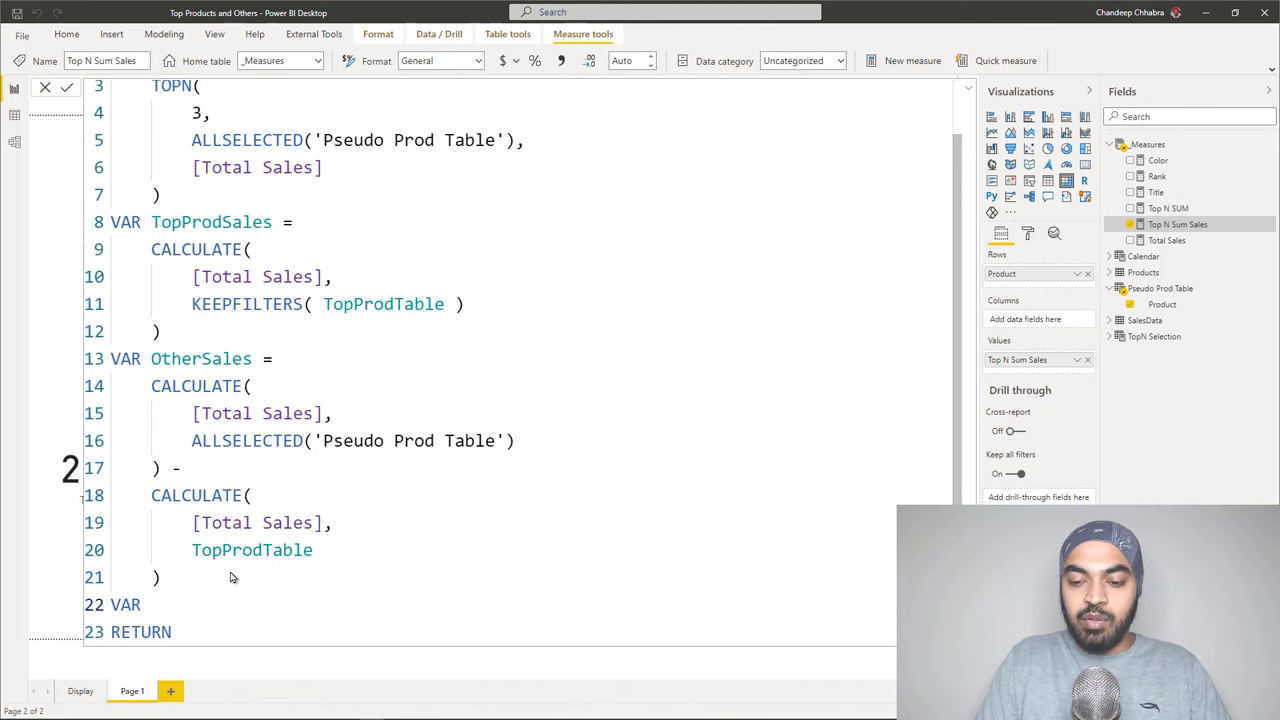
Declare a variable CurrentProd equal to SELECTEDVALUE('Pseudo Prod Table'[Product]) on the line before RETURN.
{"action": "type", "text": "VAR"}
{"action": "scroll", "coordinate": [230, 577], "scroll_direction": "down", "scroll_amount": 3, "text": "ctrl"}
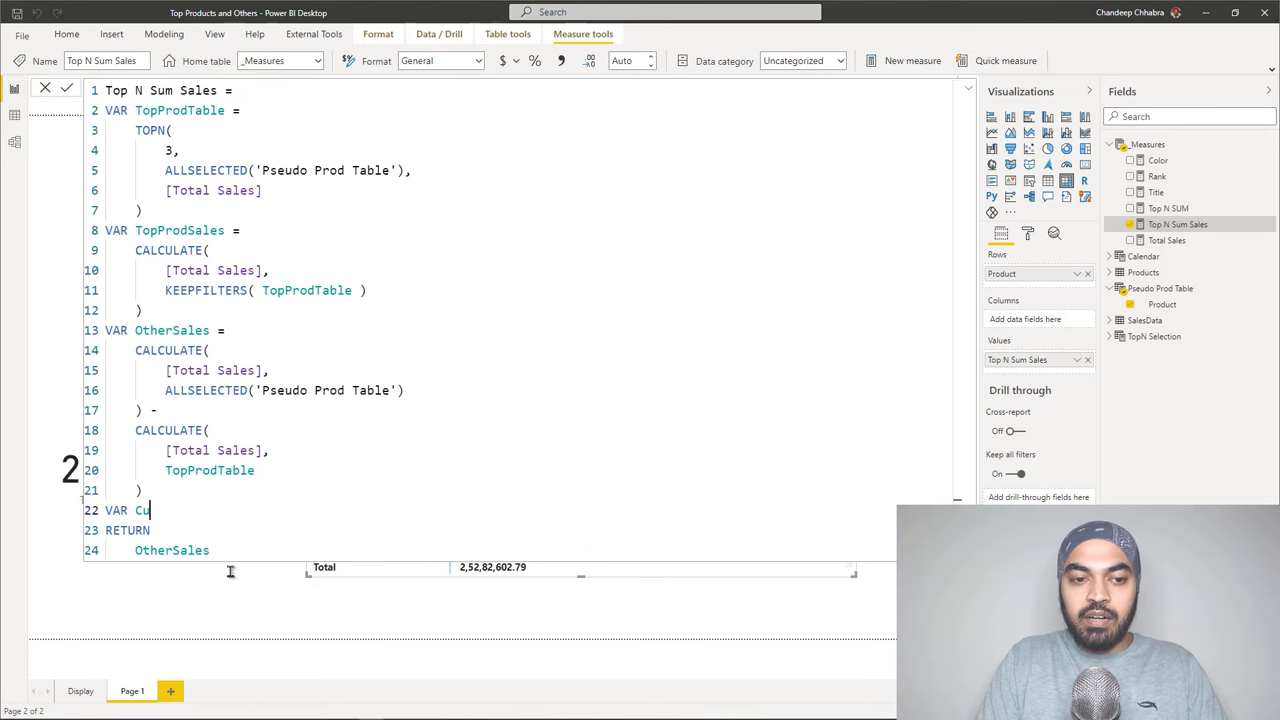
{"action": "type", "text": "tProd = sele"}
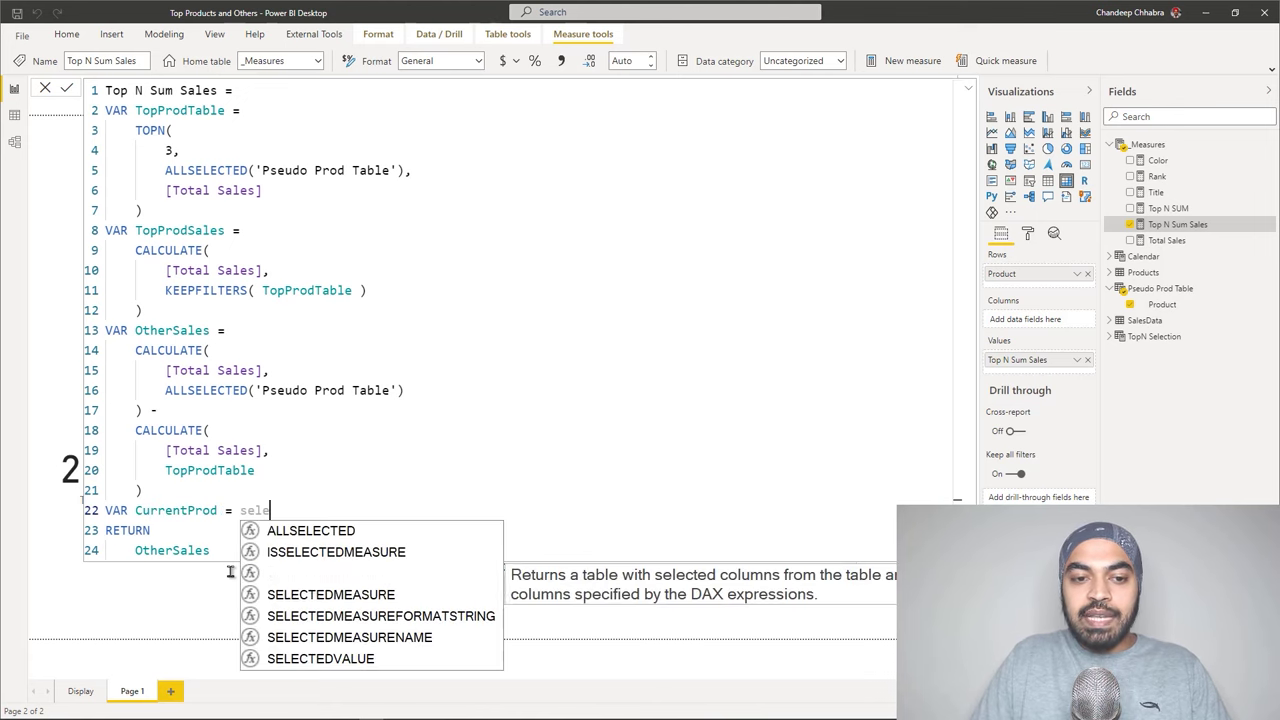
{"action": "key", "text": "Down"}
{"action": "key", "text": "Tab"}
{"action": "type", "text": "'Pseudo Prod Table'"}
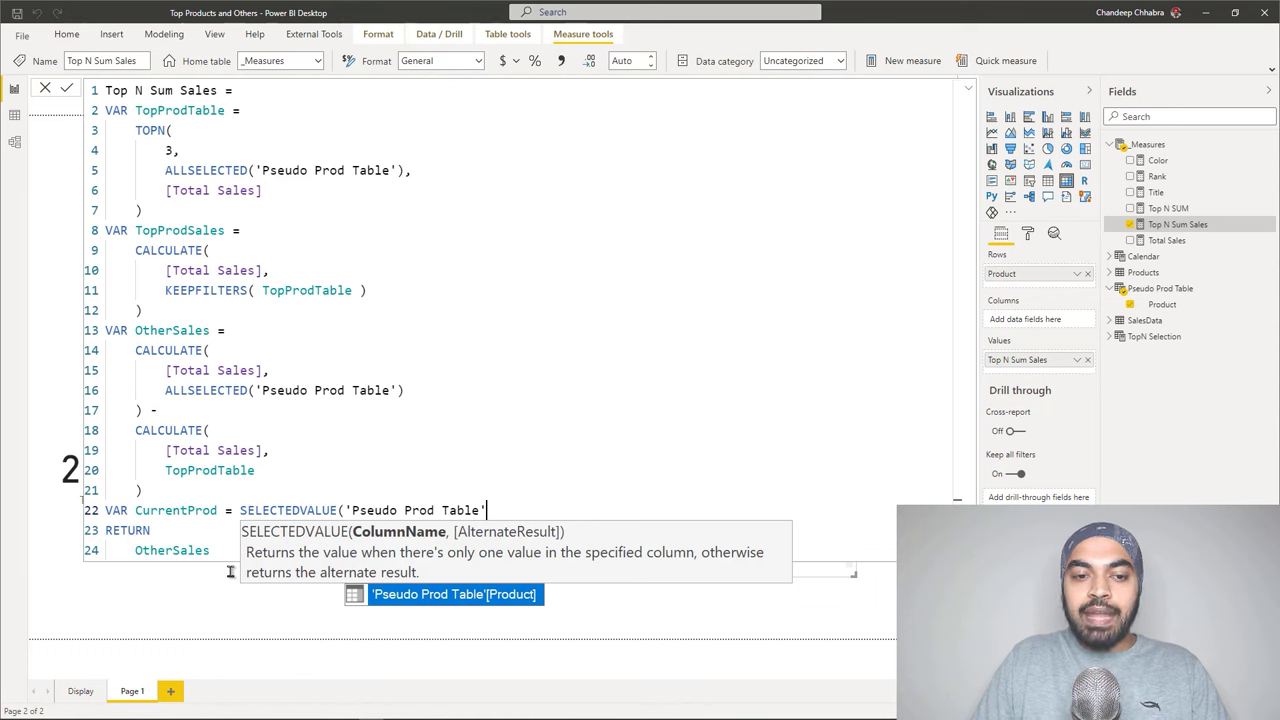
{"action": "key", "text": "Tab"}
{"action": "type", "text": ")"}
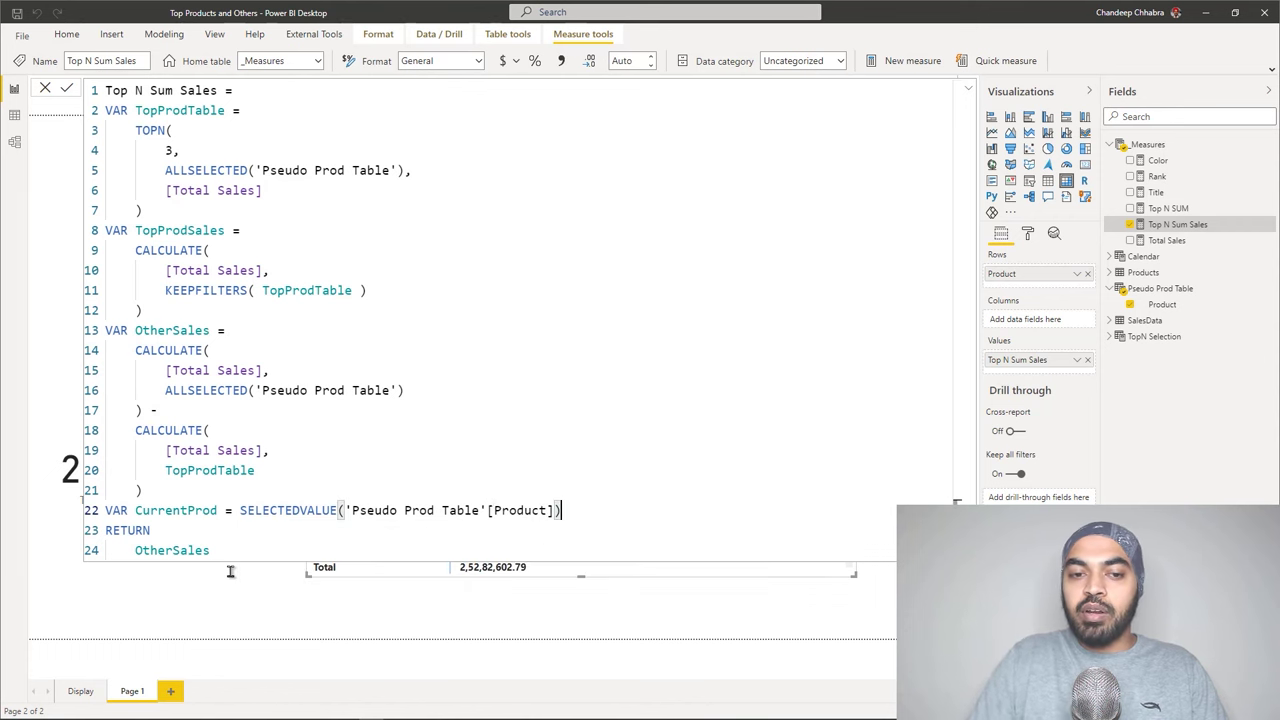
Replace the RETURN output with an IF function whose logical test is CurrentProd <> "Others".
{"action": "key", "text": "Down"}
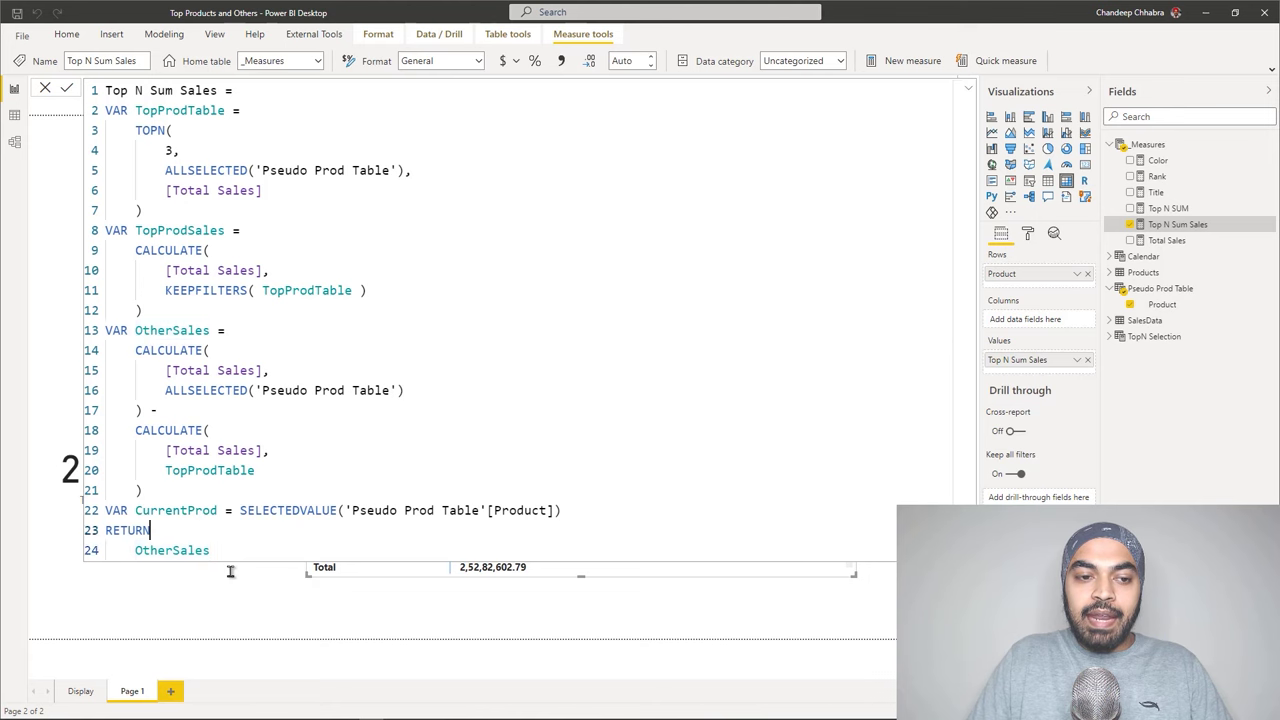
{"action": "key", "text": "shift+Home"}
{"action": "key", "text": "BackSpace"}
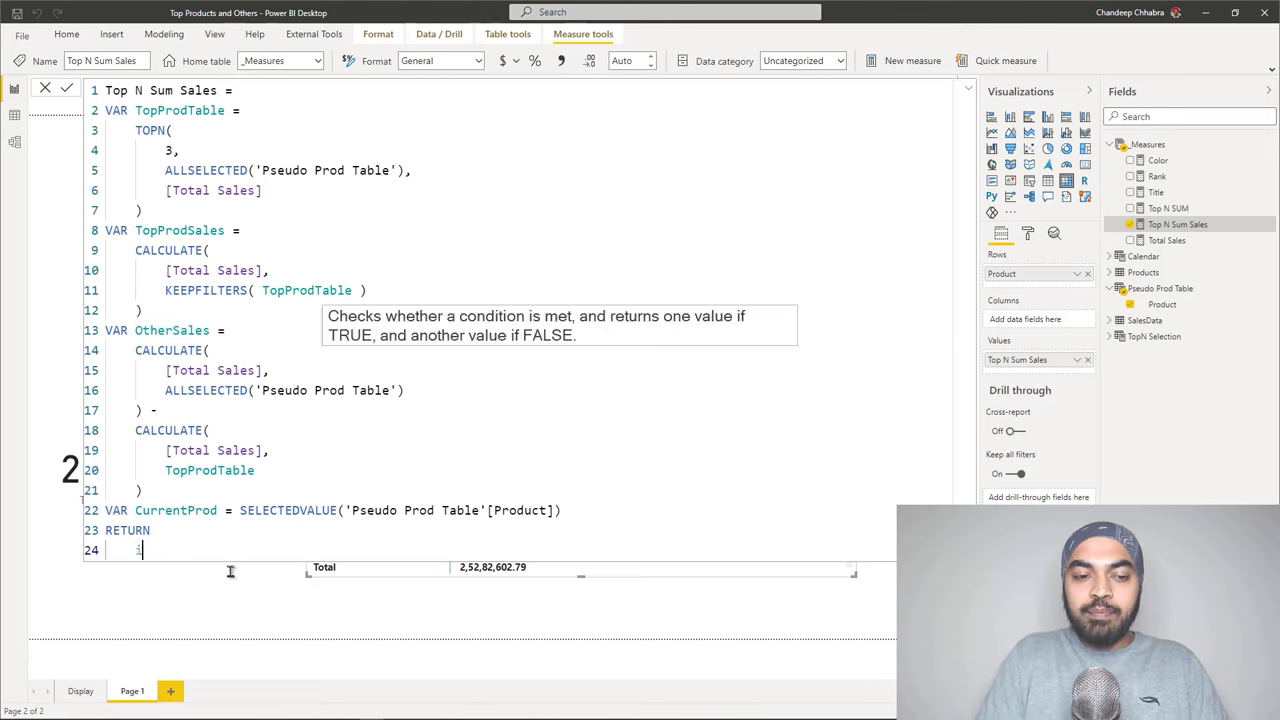
{"action": "type", "text": "IF("}
{"action": "key", "text": "Return"}
{"action": "type", "text": "CurrentProd "}
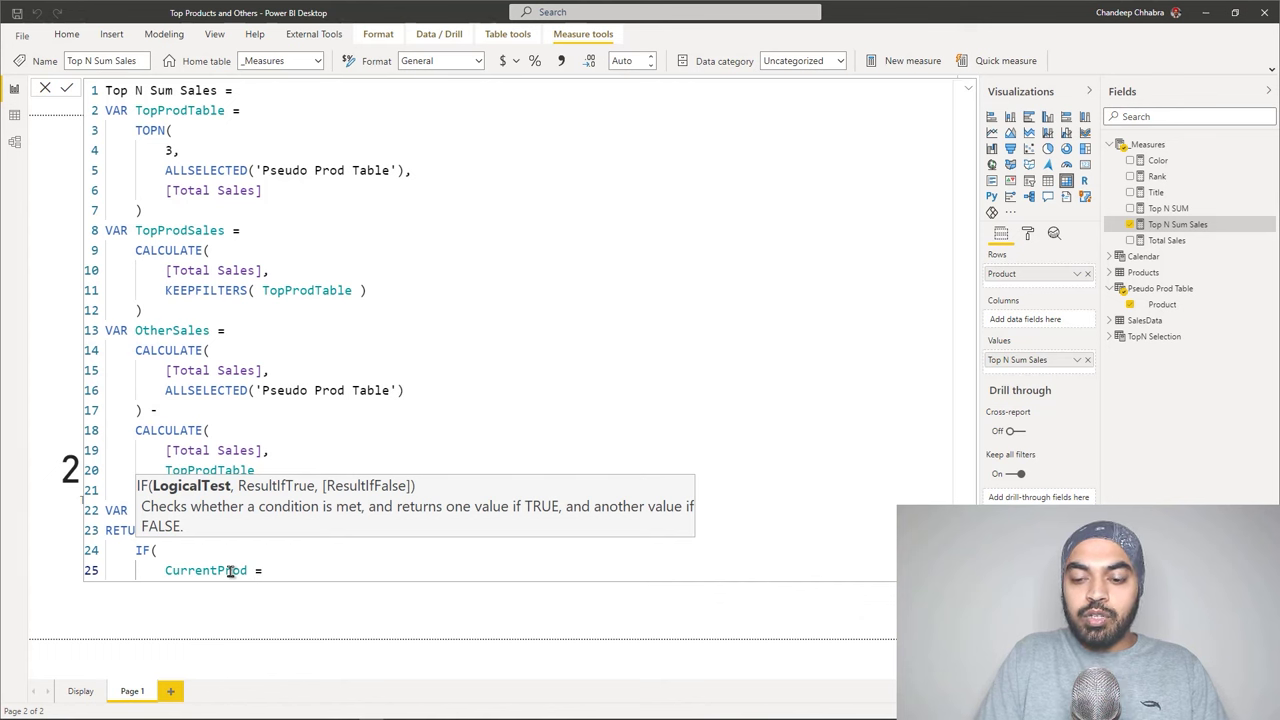
{"action": "type", "text": "<> \"Others\","}
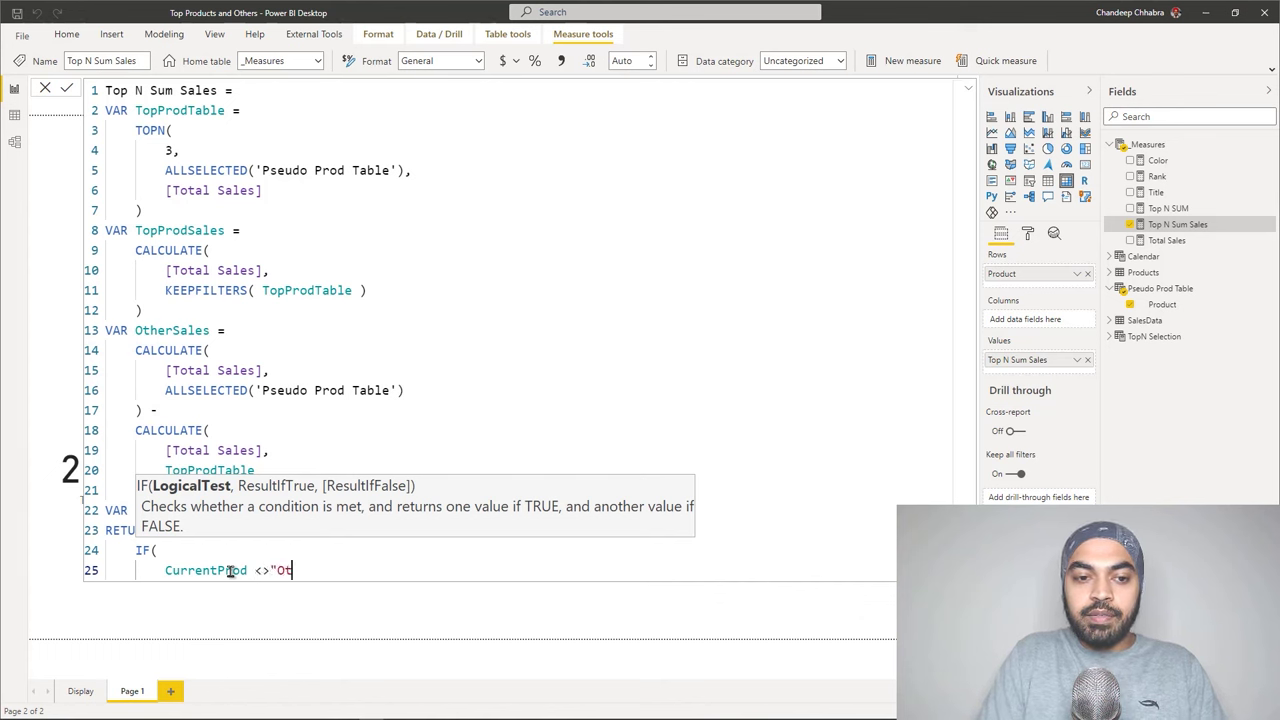
{"action": "key", "text": "Return"}
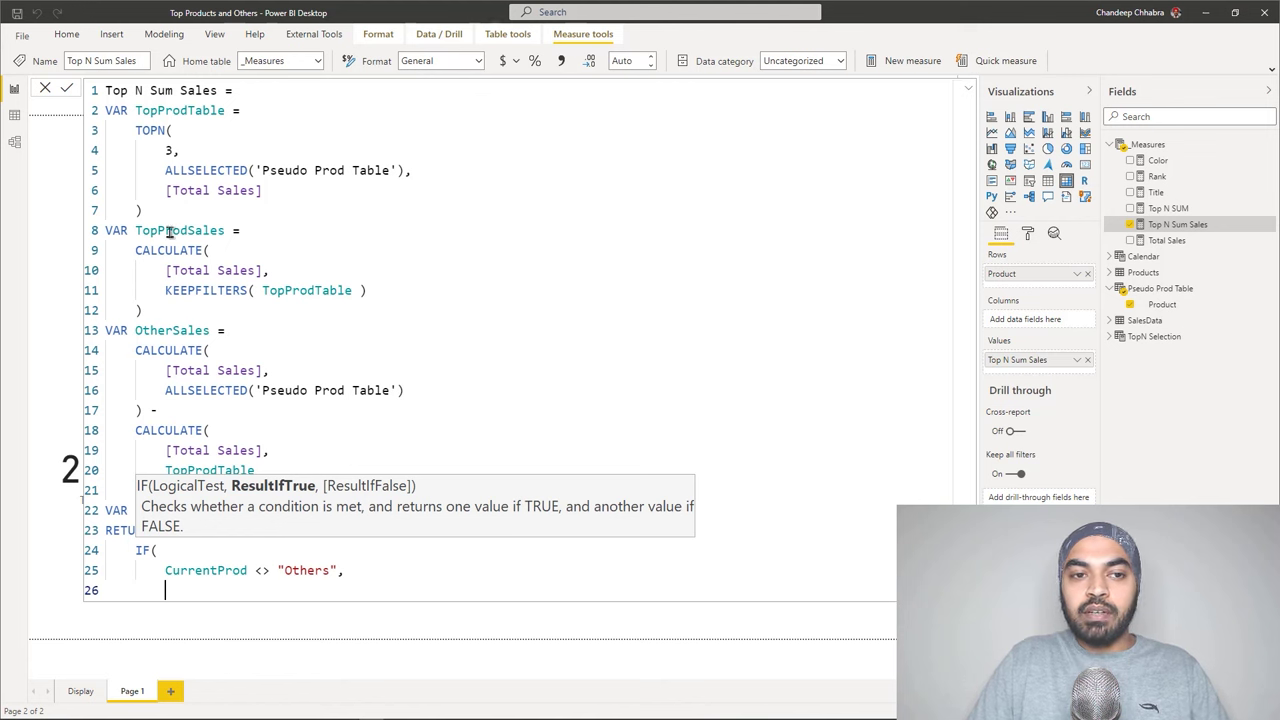
Make the IF return TopProdSales when true and OtherSales when false, close it and commit the measure.
{"action": "type", "text": "TopProdSales"}
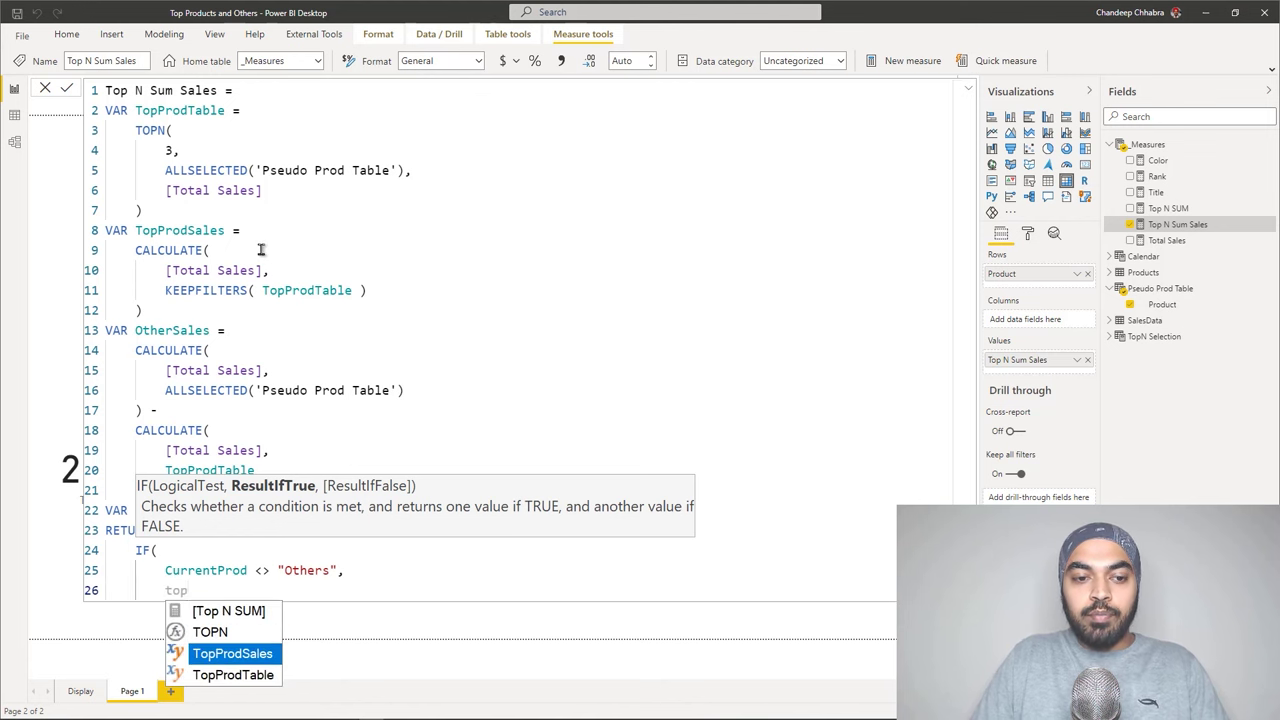
{"action": "key", "text": "Escape"}
{"action": "type", "text": ","}
{"action": "key", "text": "Return"}
{"action": "type", "text": "other"}
{"action": "key", "text": "Tab"}
{"action": "key", "text": "Return"}
{"action": "type", "text": ")"}
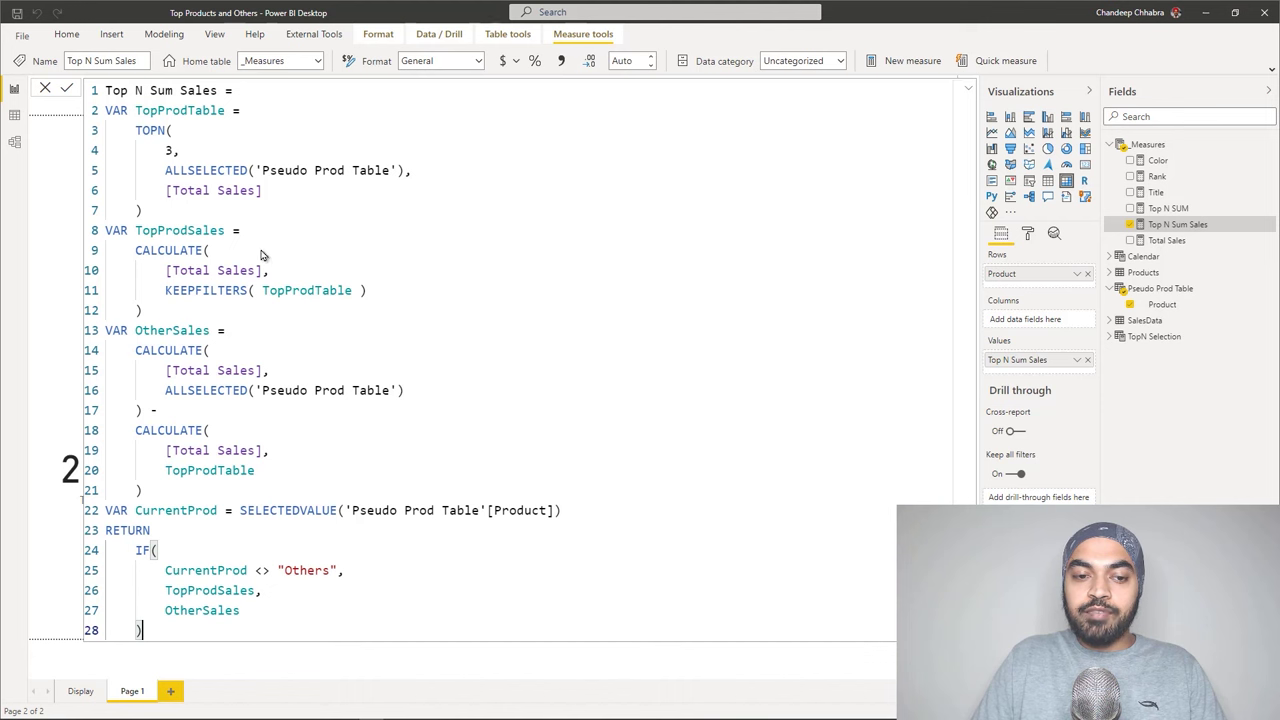
{"action": "key", "text": "Return"}
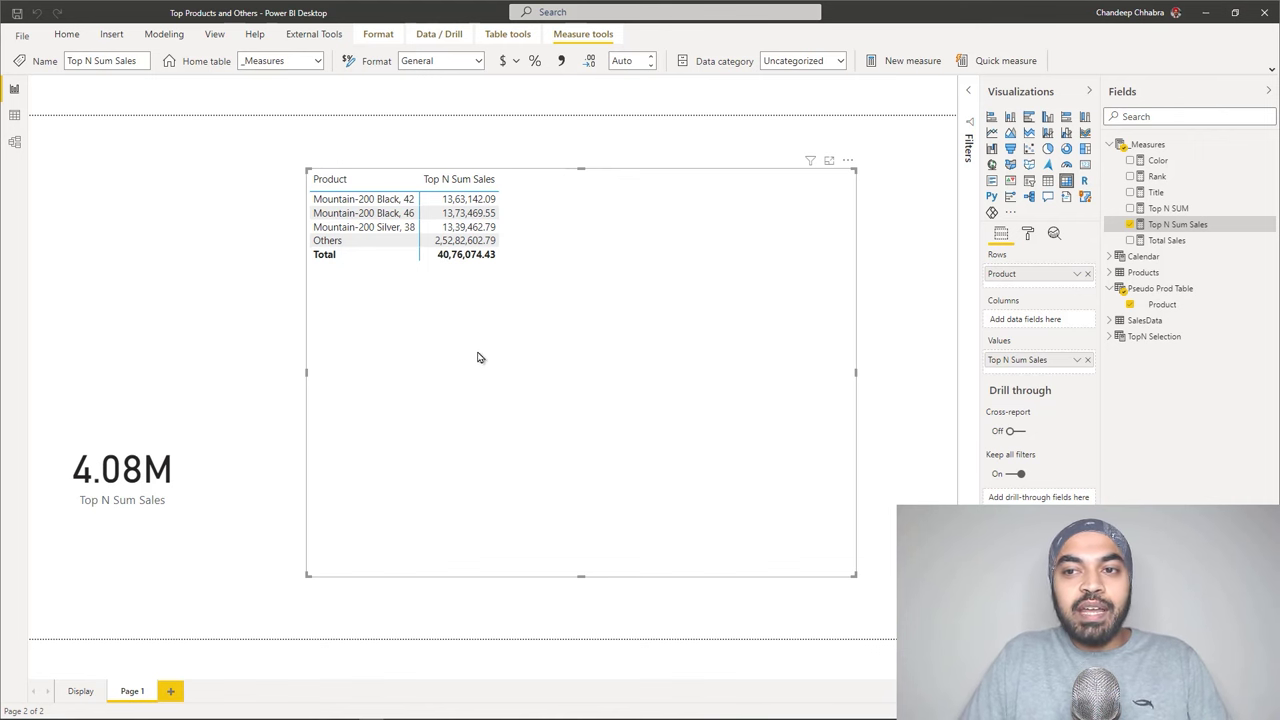
Reopen the Top N Sum Sales measure, set the TOPN count to 4 and commit the change.
{"action": "left_click", "coordinate": [1190, 240]}
{"action": "left_click", "coordinate": [1180, 224]}
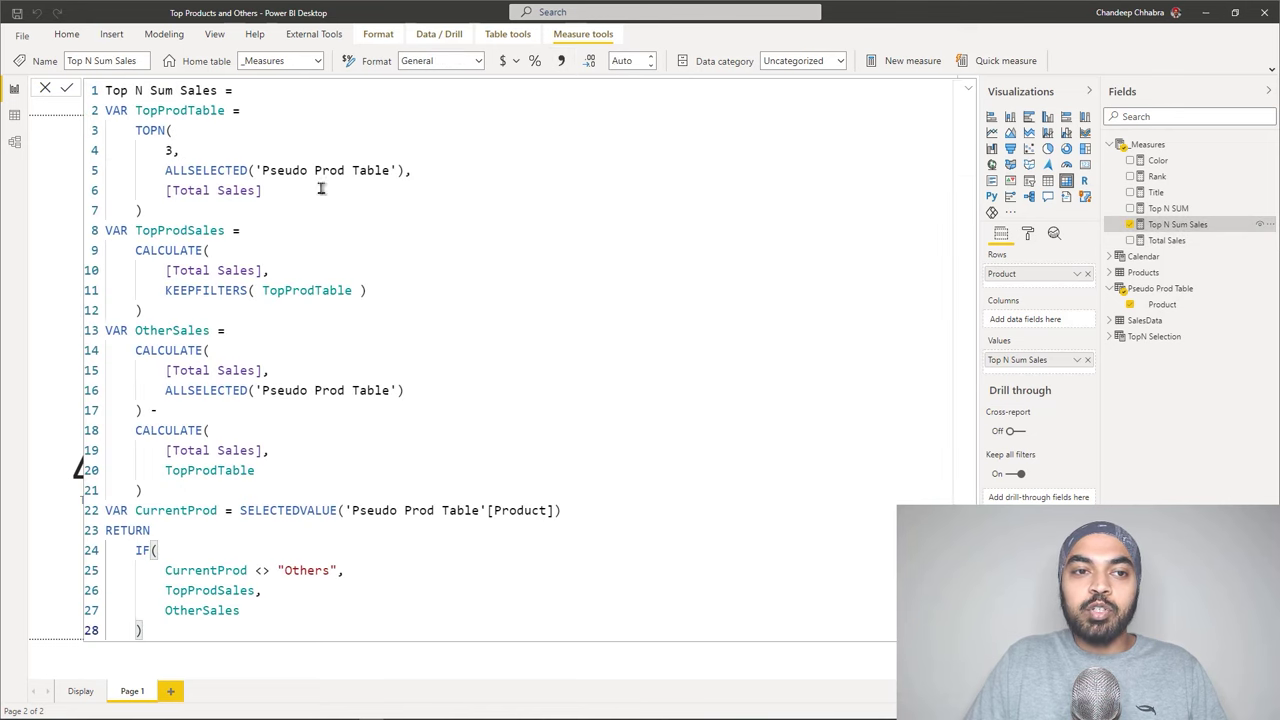
{"action": "left_click", "coordinate": [173, 148]}
{"action": "key", "text": "BackSpace"}
{"action": "type", "text": "4"}
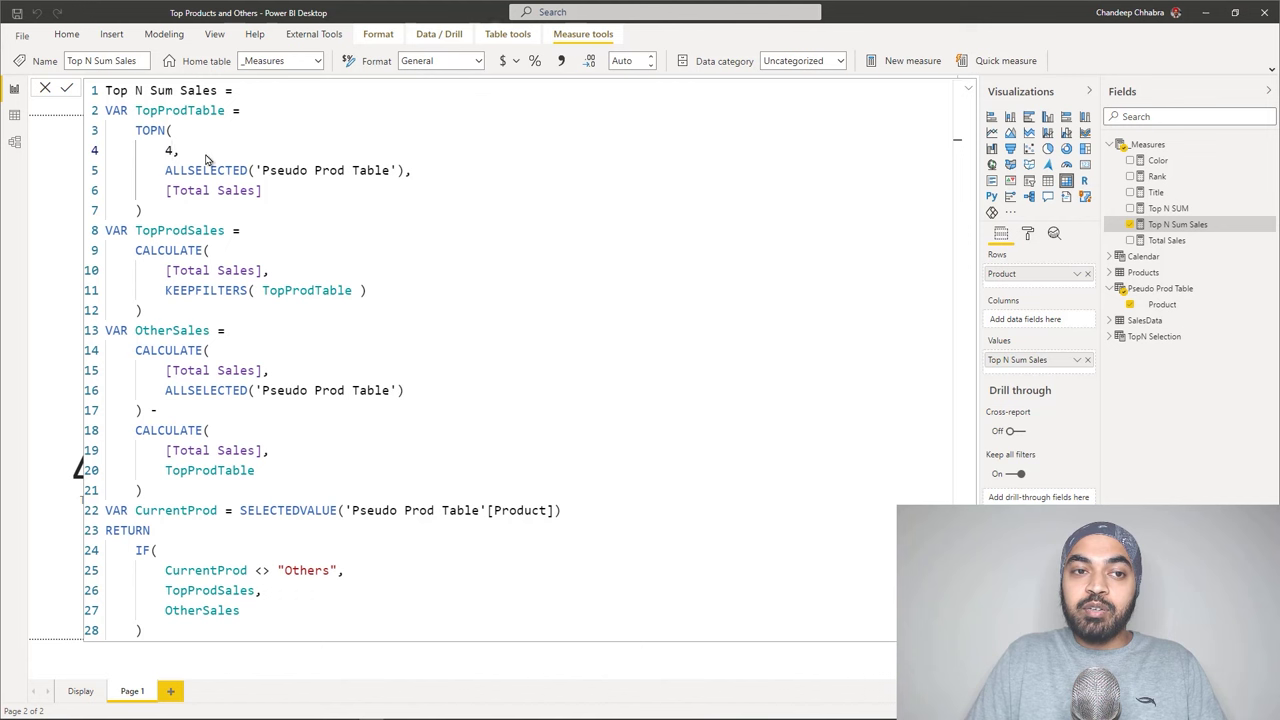
{"action": "key", "text": "Return"}
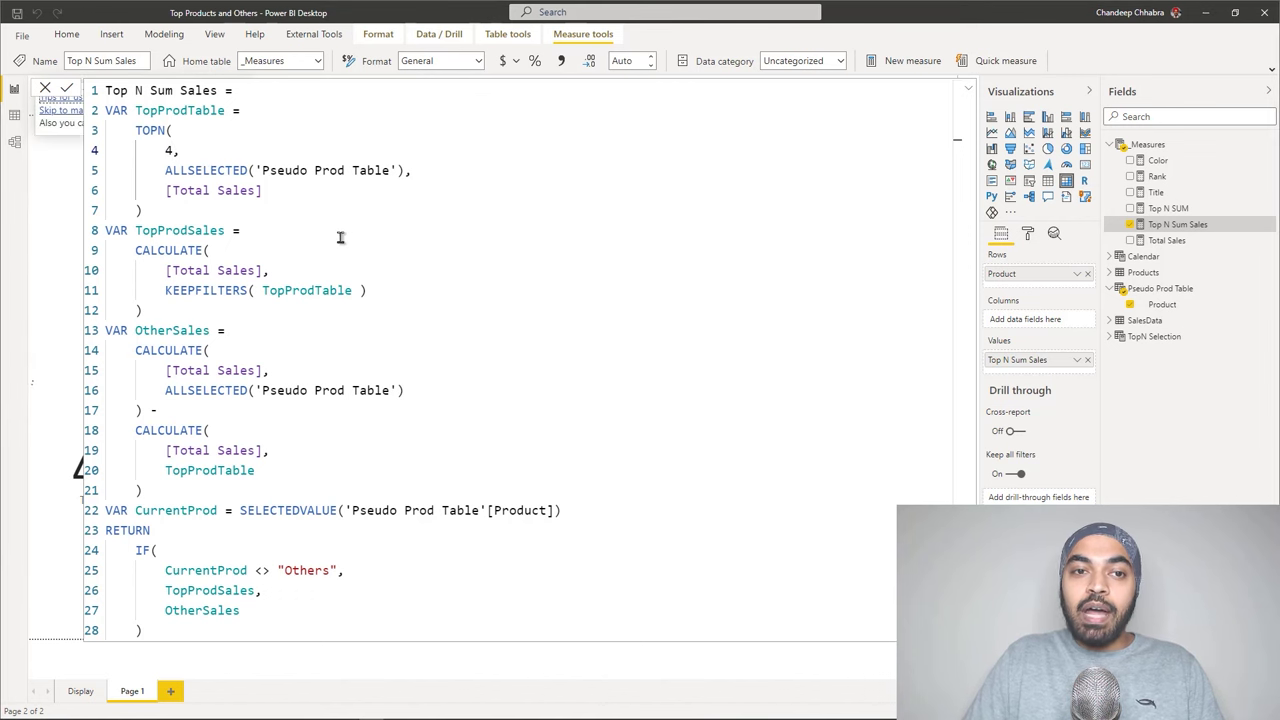
{"action": "left_click", "coordinate": [340, 237]}
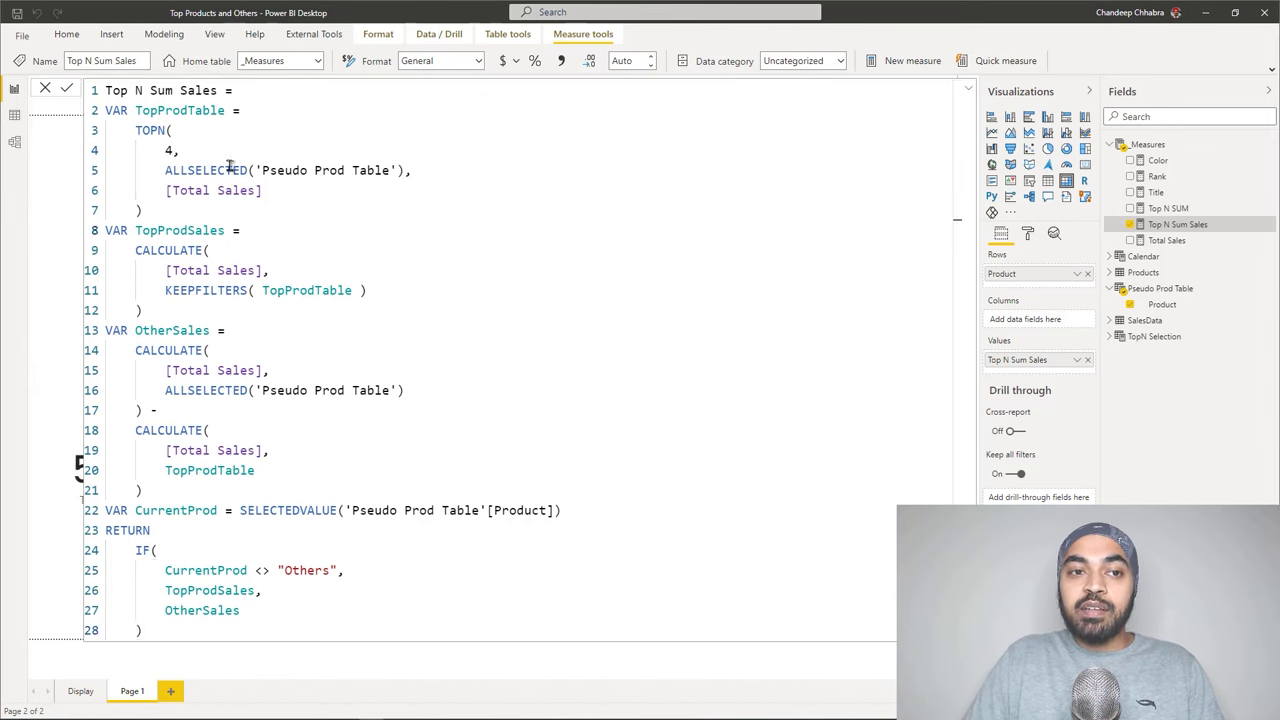
{"action": "key", "text": "Up"}
{"action": "key", "text": "Up"}
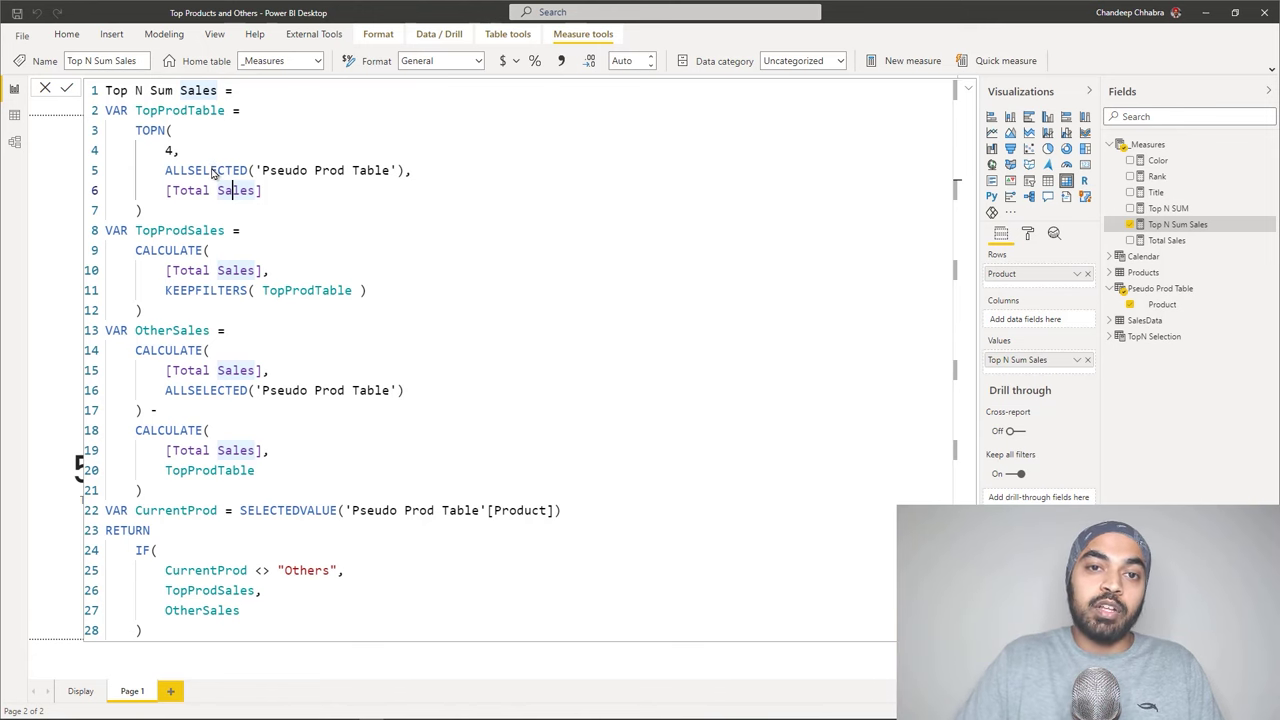
{"action": "key", "text": "Return"}
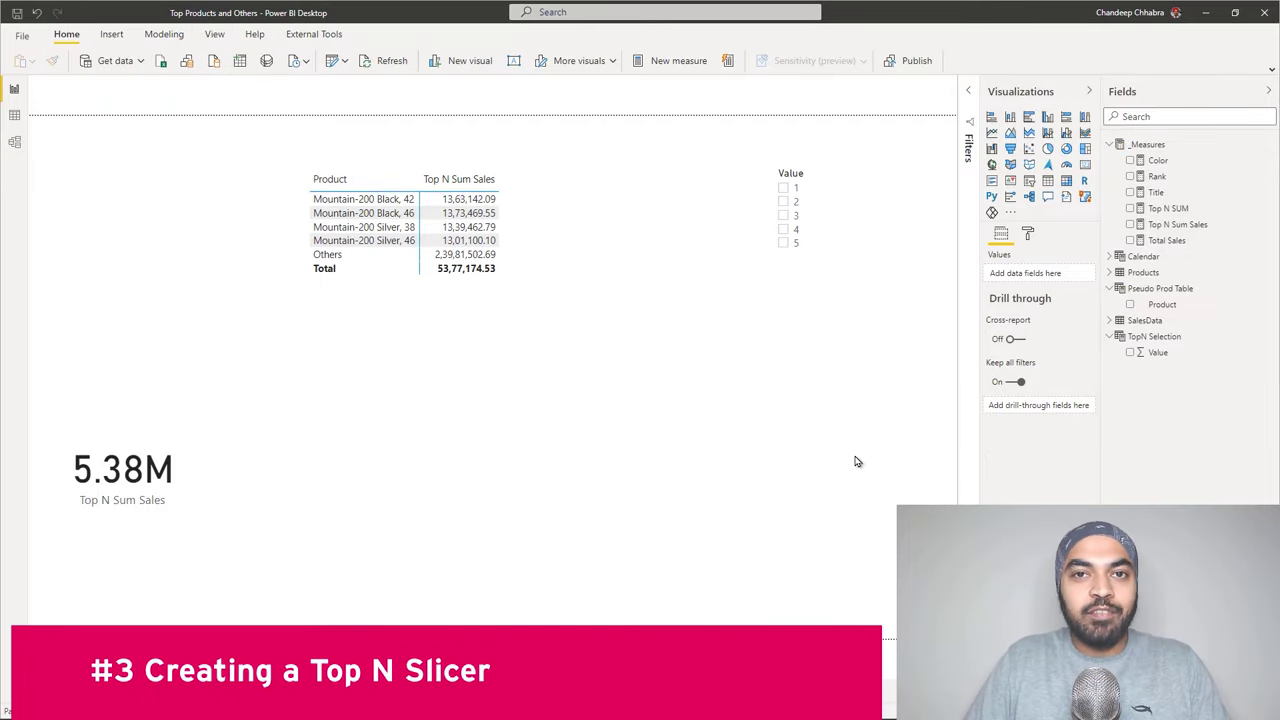
Test the Value slicer by selecting 2, 3 and 4 in turn, watching the product matrix, and clear the selection.
{"action": "left_click", "coordinate": [788, 203]}
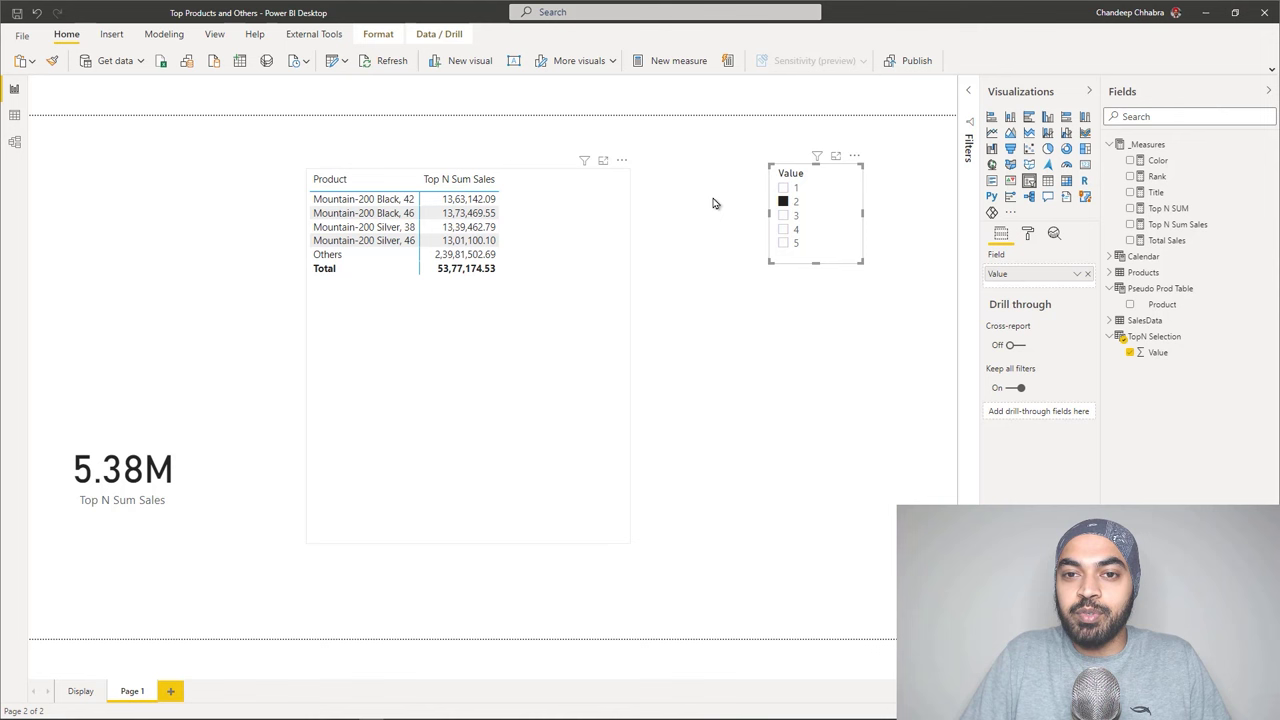
{"action": "left_click", "coordinate": [783, 216]}
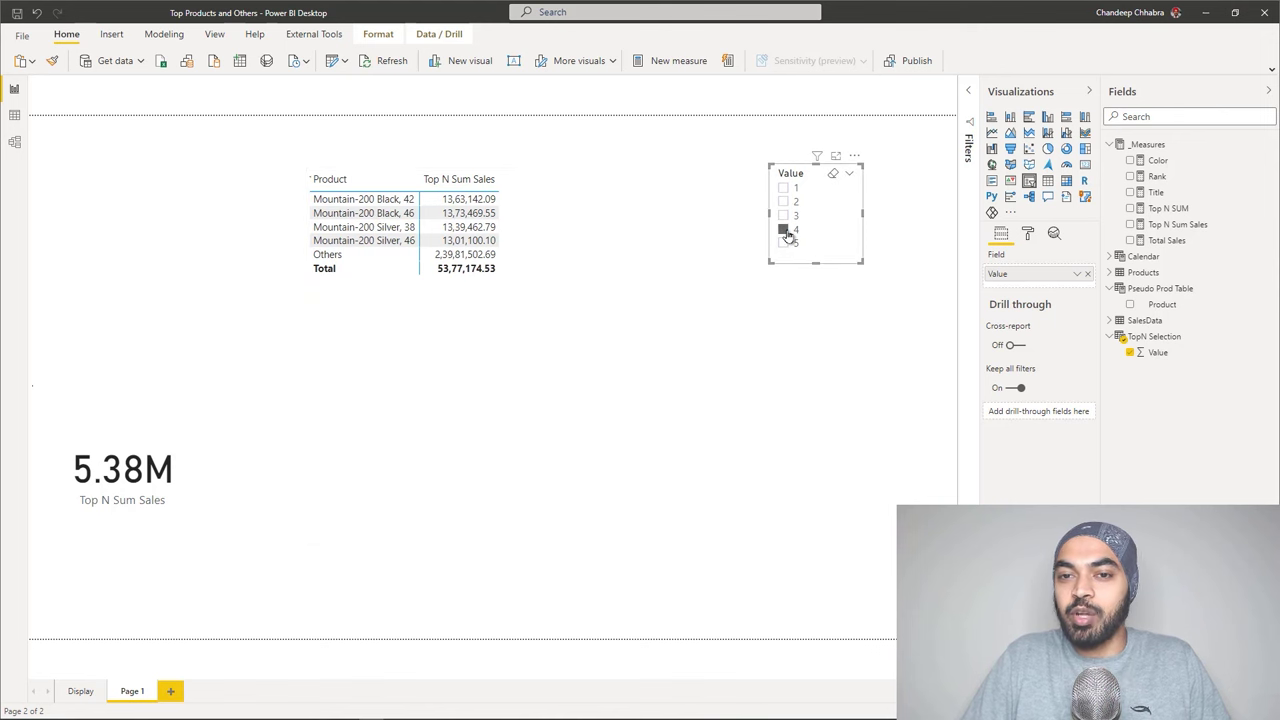
{"action": "left_click", "coordinate": [786, 231]}
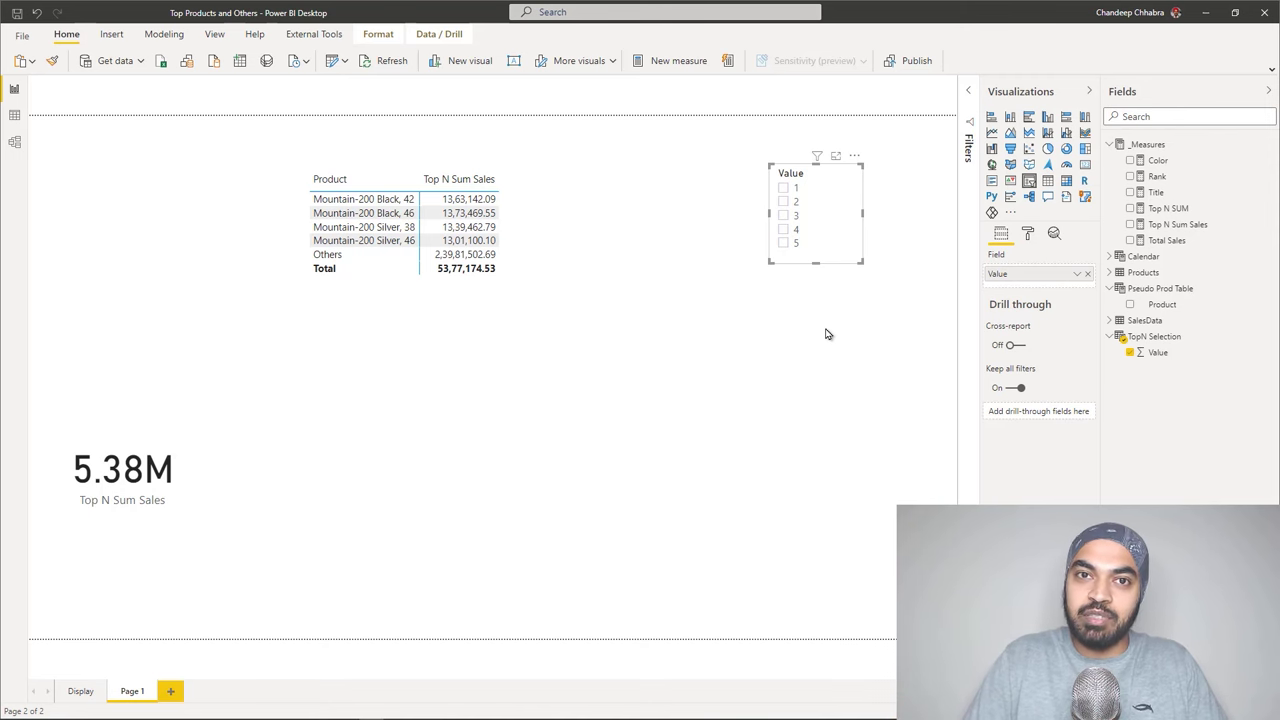
Examine the formula and rows of the TopN Selection table in the data view, and return to the report.
{"action": "left_click", "coordinate": [15, 117]}
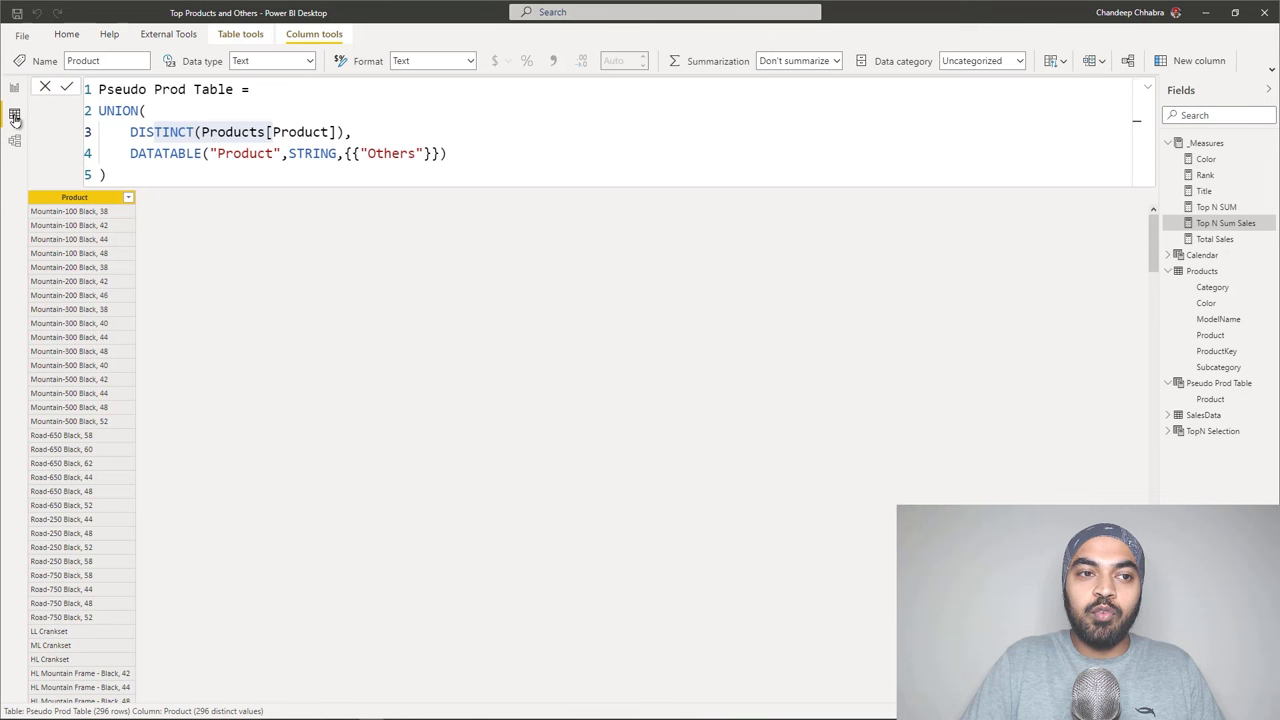
{"action": "left_click", "coordinate": [1212, 431]}
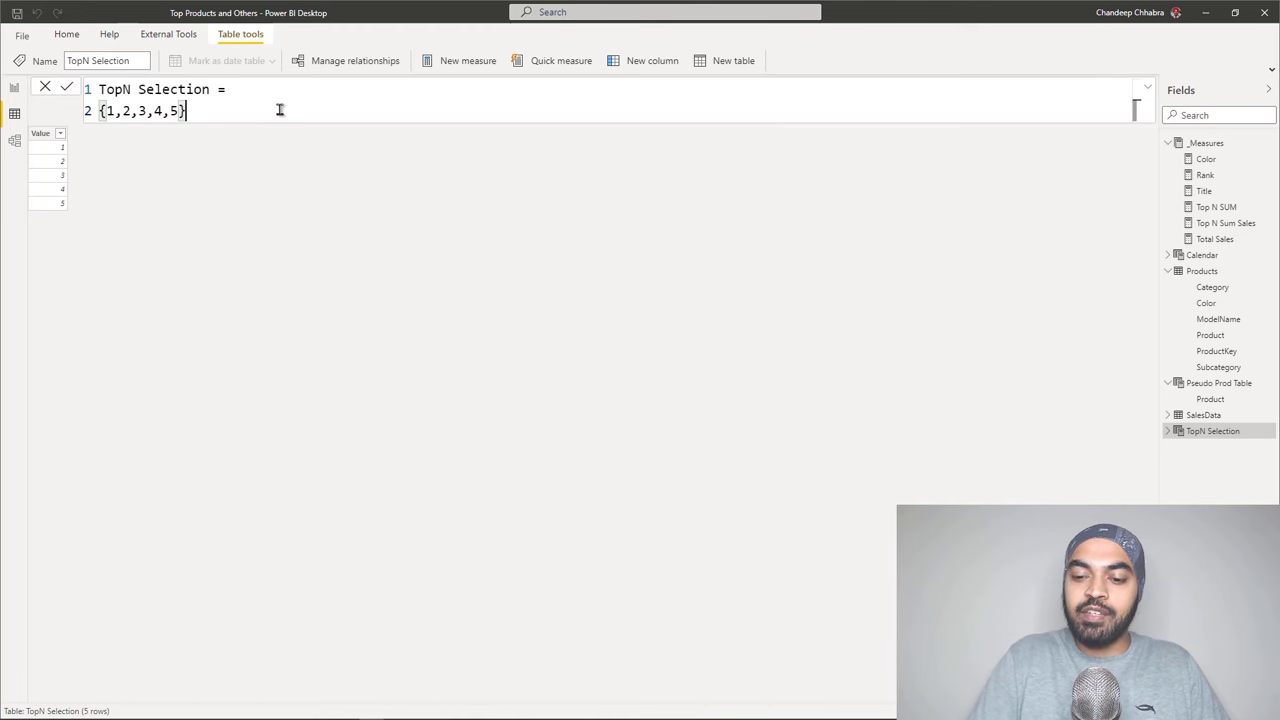
{"action": "scroll", "coordinate": [280, 110], "scroll_direction": "up", "scroll_amount": 3}
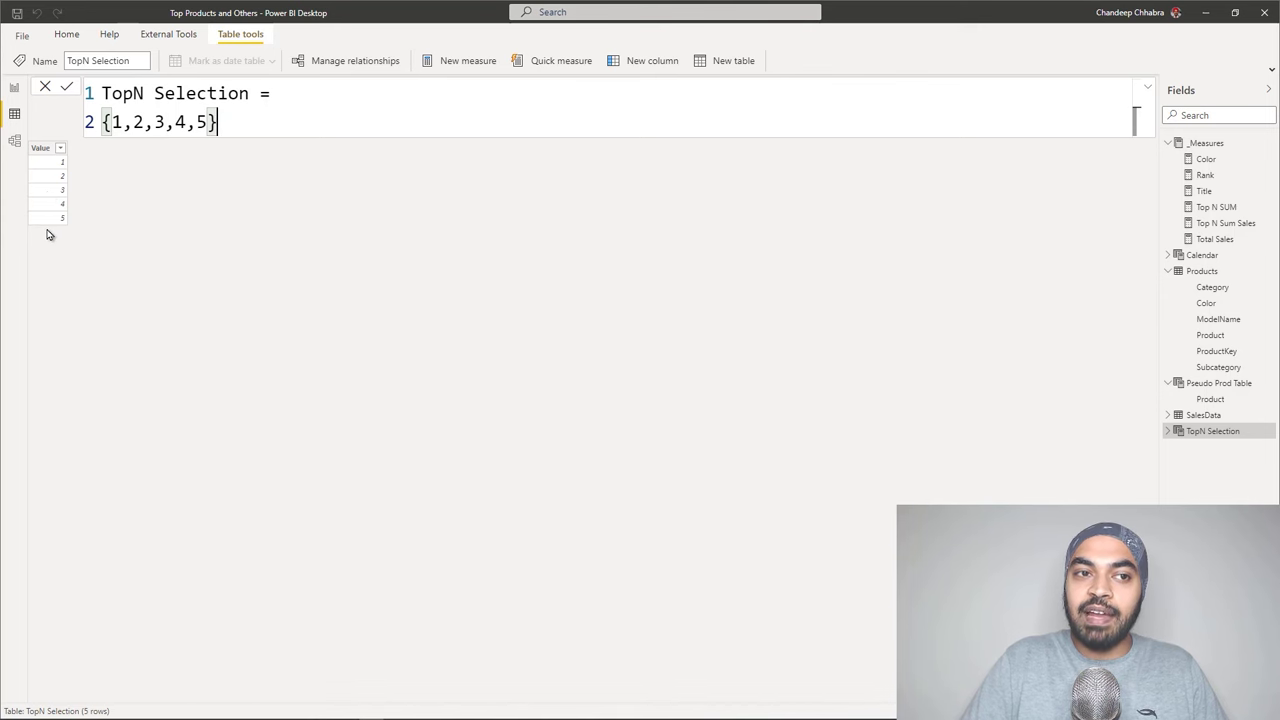
{"action": "left_click", "coordinate": [18, 88]}
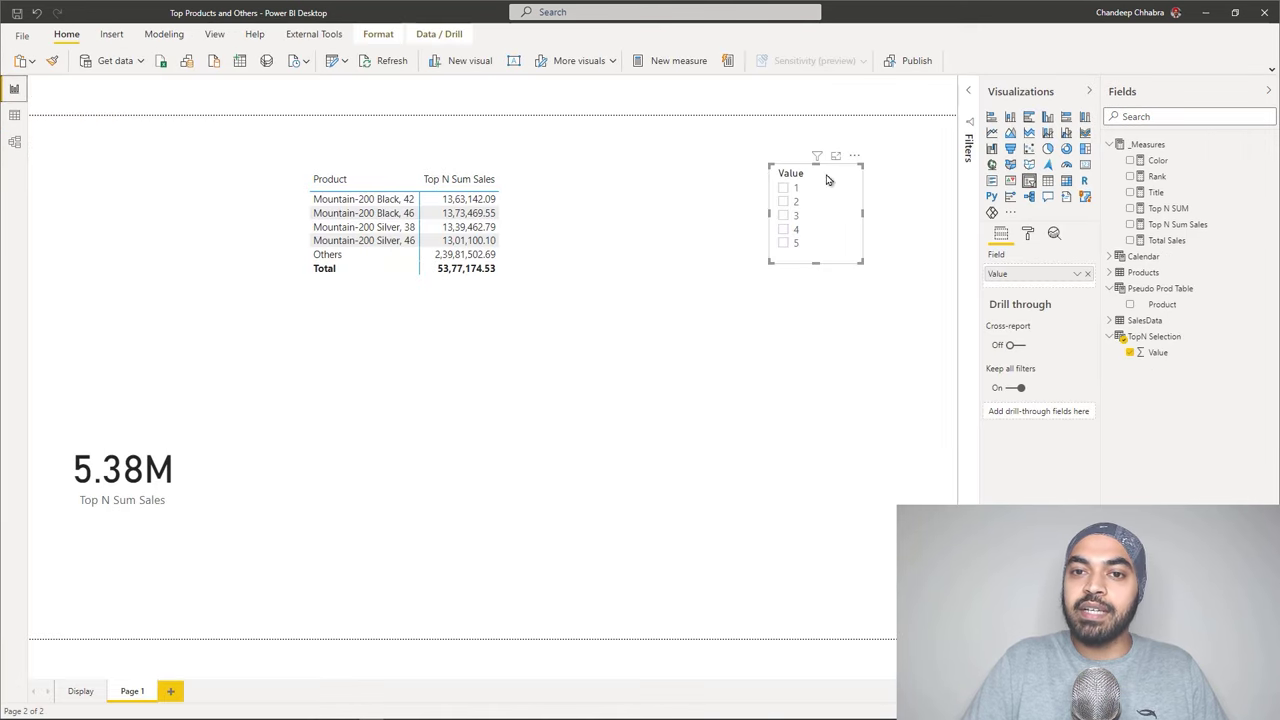
Select 3 in the Value slicer and nudge the slicer slightly down and to the right on the page.
{"action": "left_click", "coordinate": [849, 174]}
{"action": "left_click", "coordinate": [871, 206]}
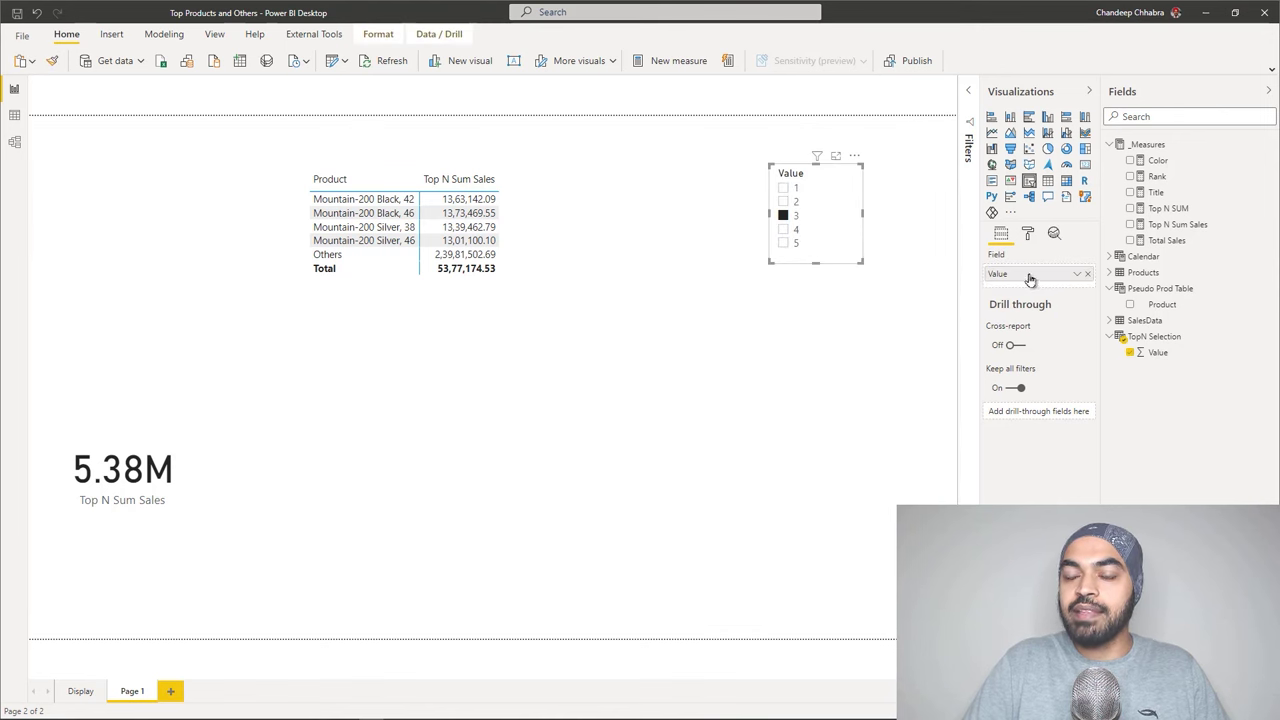
{"action": "left_click", "coordinate": [791, 354]}
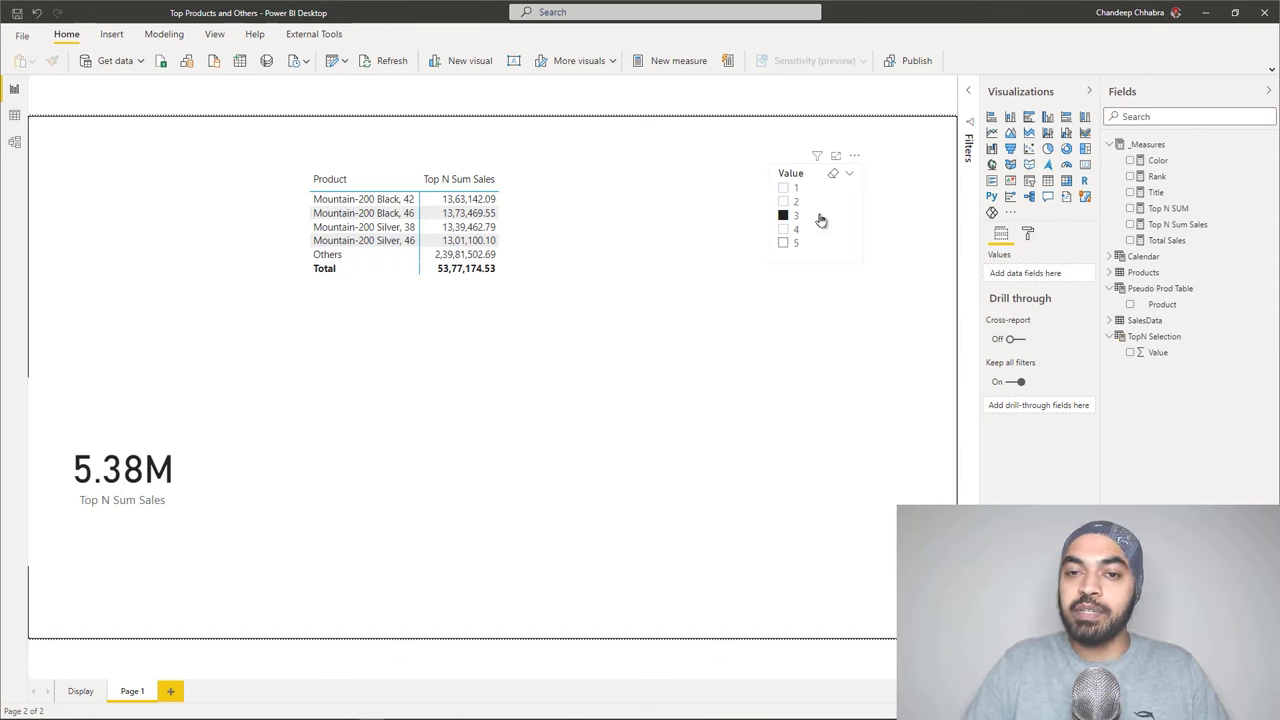
{"action": "mouse_move", "coordinate": [810, 173]}
{"action": "left_mouse_down"}
{"action": "mouse_move", "coordinate": [826, 194]}
{"action": "mouse_move", "coordinate": [826, 237]}
{"action": "mouse_move", "coordinate": [823, 171]}
{"action": "mouse_move", "coordinate": [814, 177]}
{"action": "left_mouse_up"}
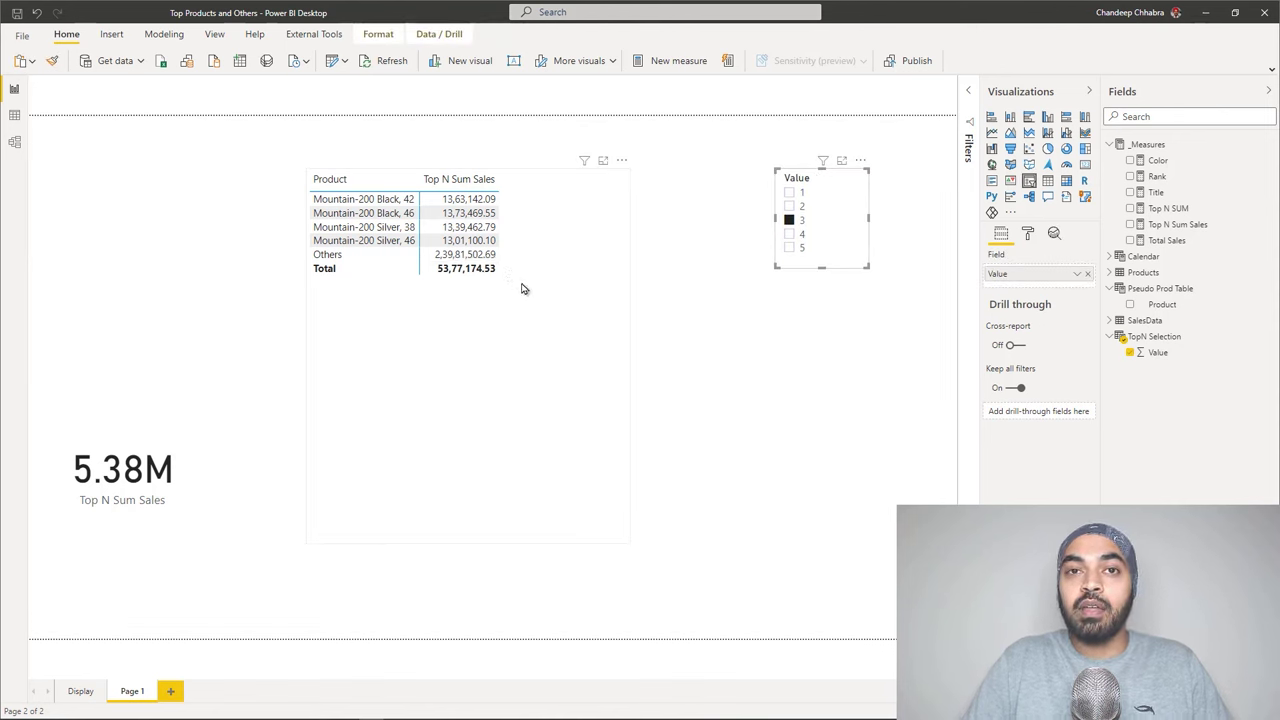
Open the Top N Sum Sales measure and begin a new VAR line directly above the TopProdTable variable.
{"action": "left_click", "coordinate": [1196, 227]}
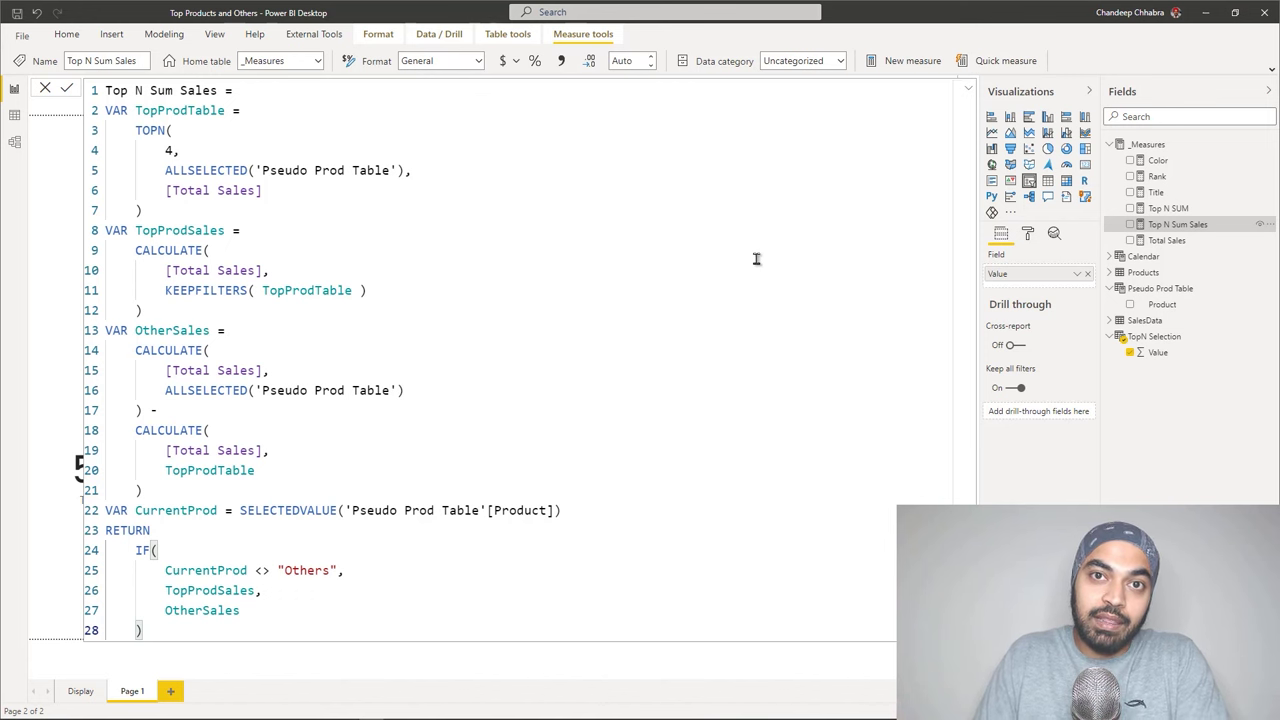
{"action": "left_click", "coordinate": [170, 150]}
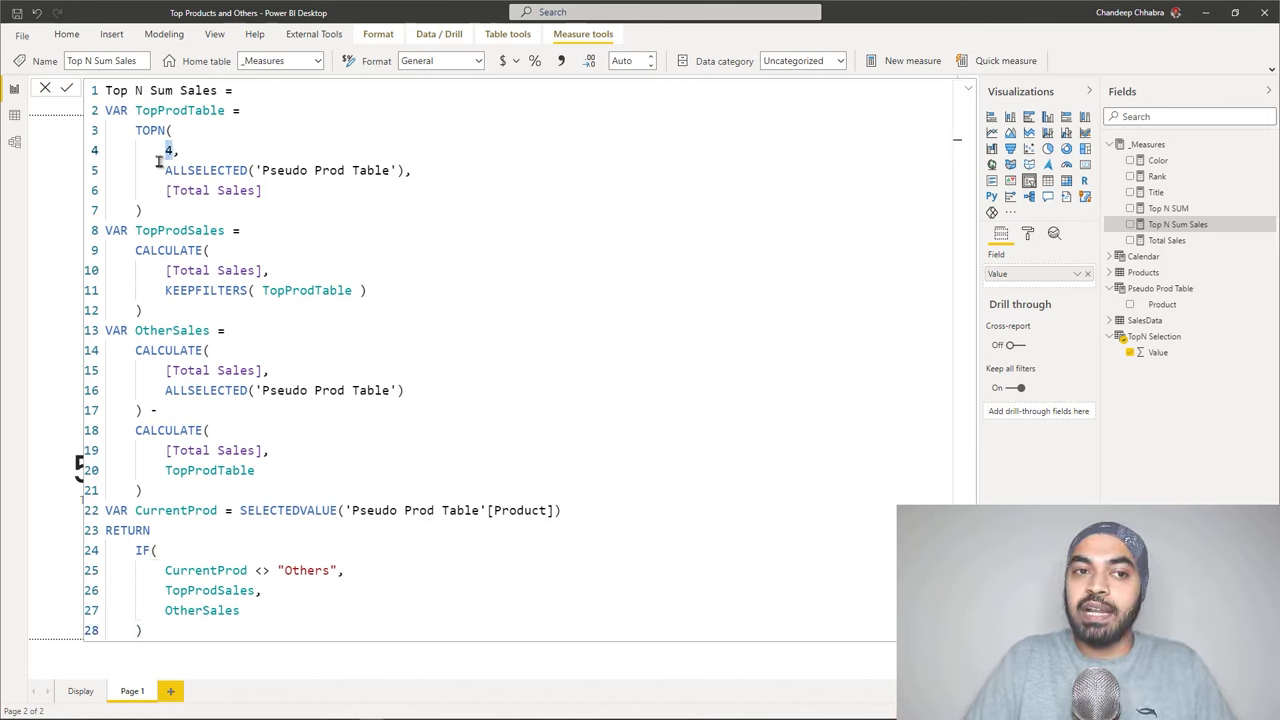
{"action": "left_click", "coordinate": [307, 90]}
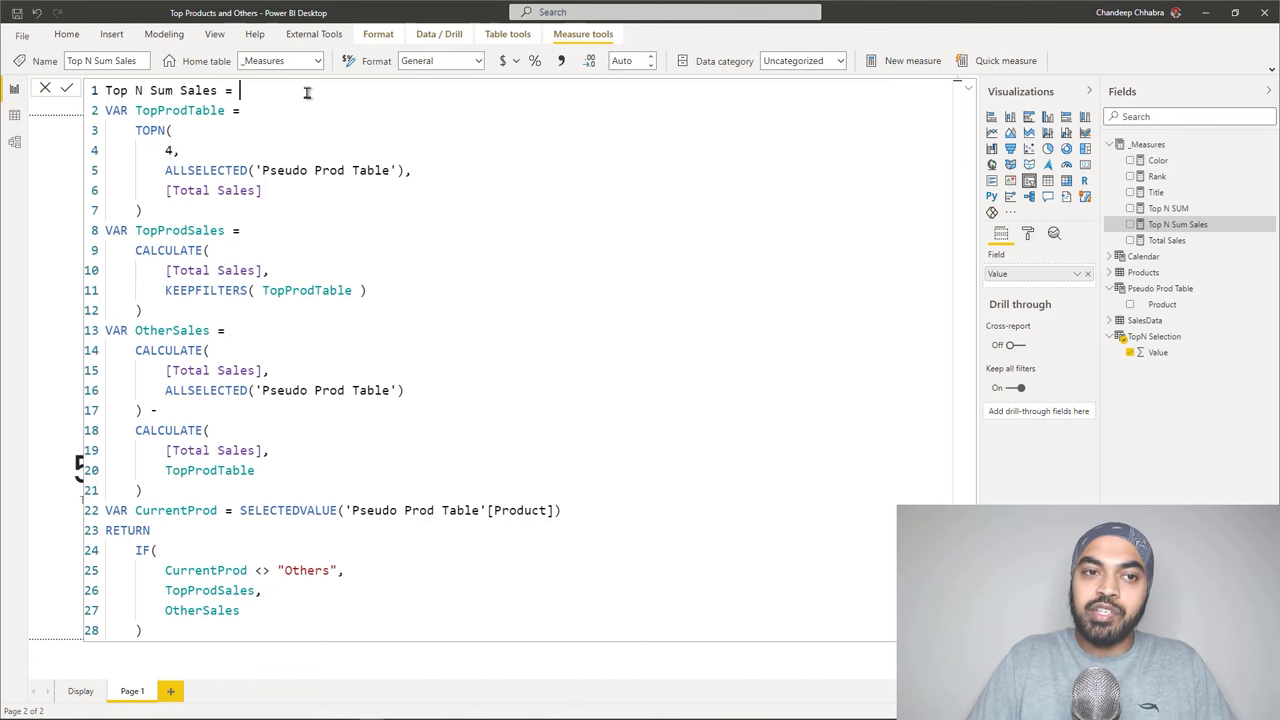
{"action": "key", "text": "Return"}
{"action": "type", "text": "VAR "}
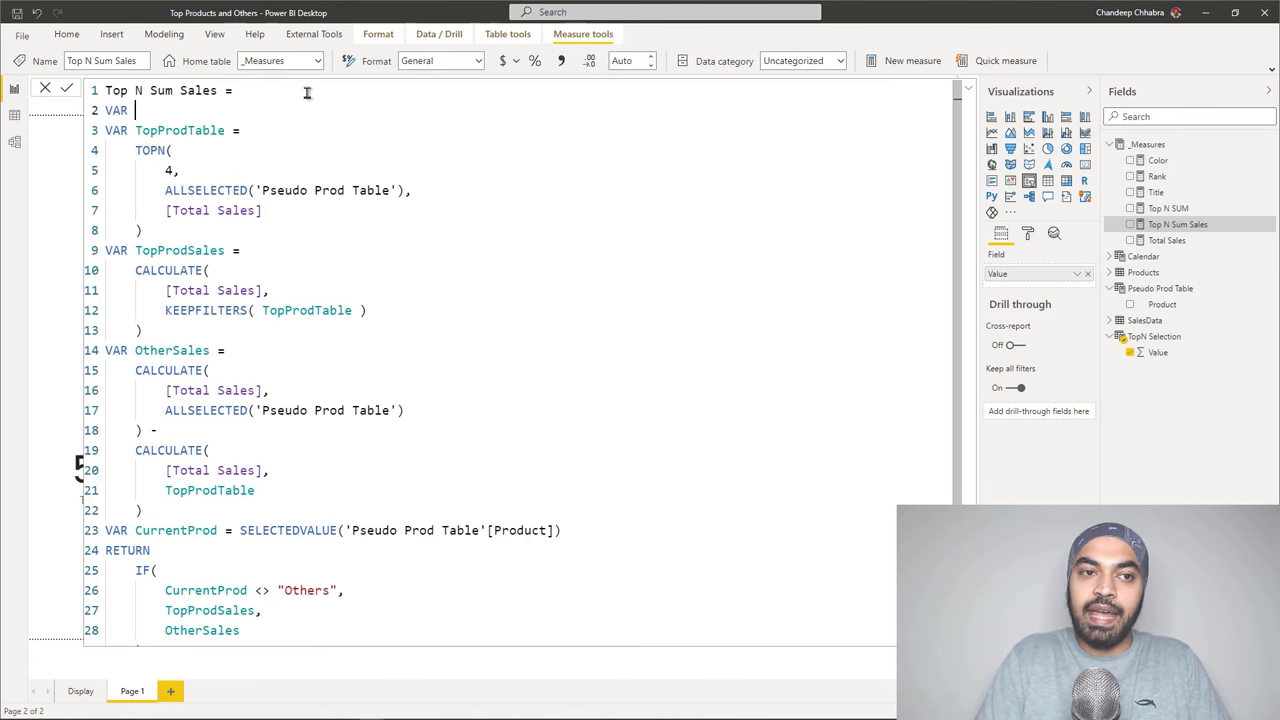
Name the new variable TopNSelected and set it equal to SELECTEDVALUE('TopN Selection'[Value]).
{"action": "type", "text": "TopNSelected = selec"}
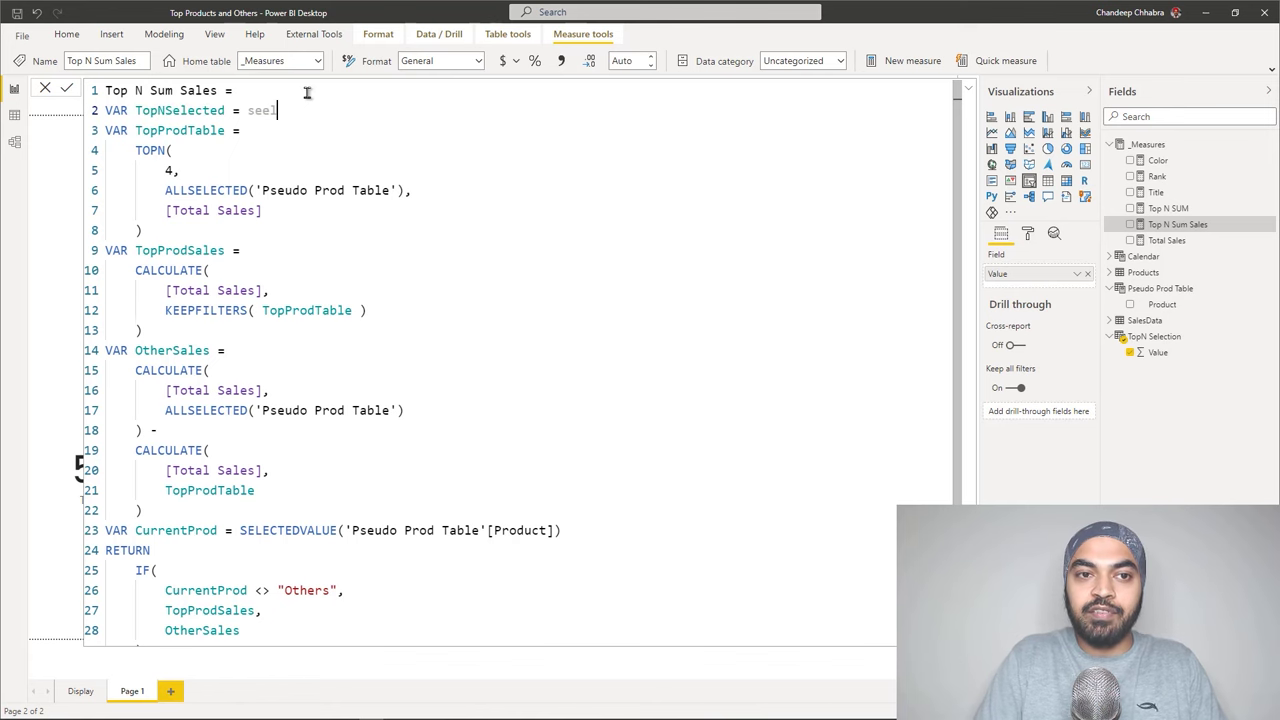
{"action": "key", "text": "Down"}
{"action": "key", "text": "Down"}
{"action": "key", "text": "Down"}
{"action": "key", "text": "Down"}
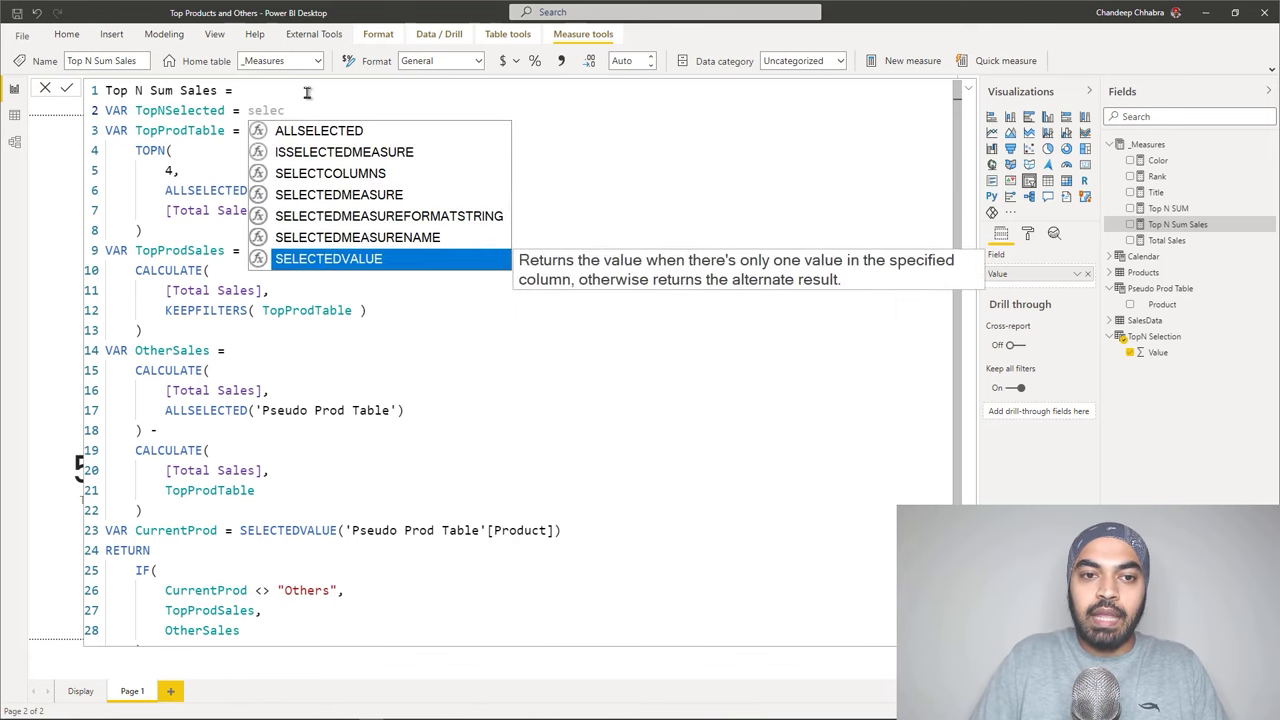
{"action": "key", "text": "Tab"}
{"action": "type", "text": "v"}
{"action": "key", "text": "Tab"}
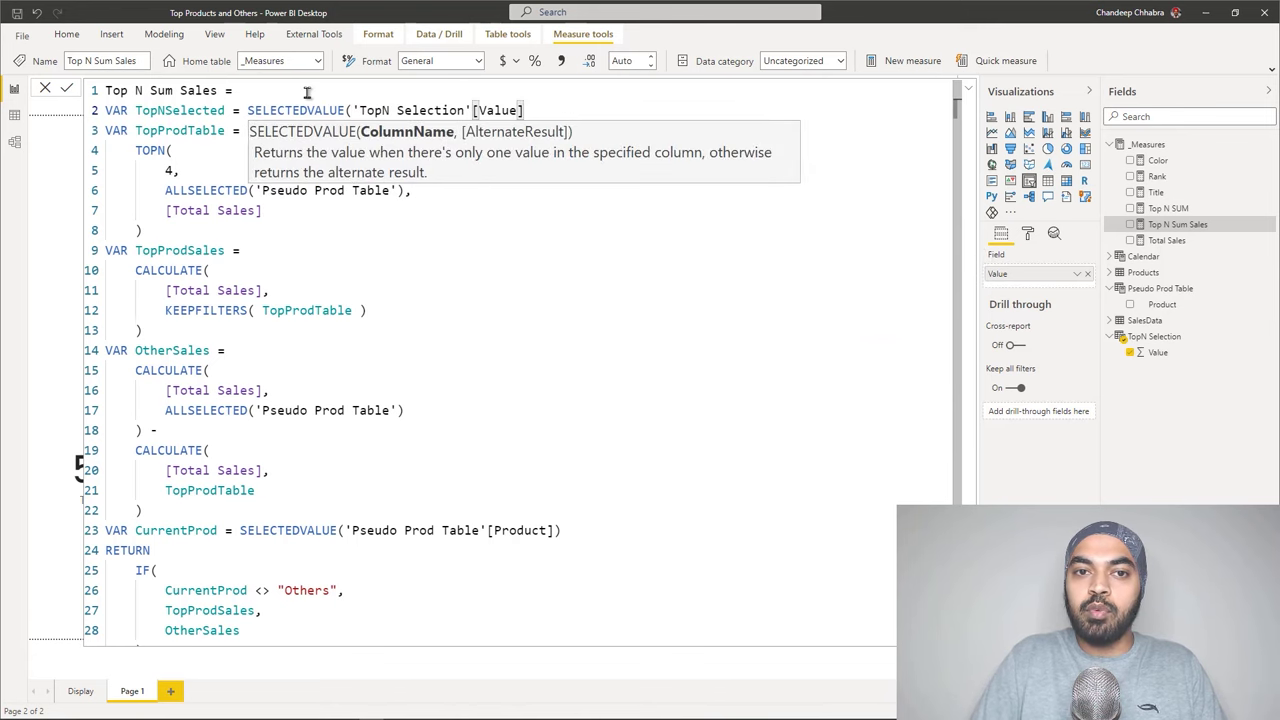
{"action": "type", "text": ")"}
Replace the TOPN count in TopProdTable with the TopNSelected variable, commit the measure and close the formula editor.
{"action": "key", "text": "Down"}
{"action": "key", "text": "Down"}
{"action": "key", "text": "Down"}
{"action": "key", "text": "Left"}
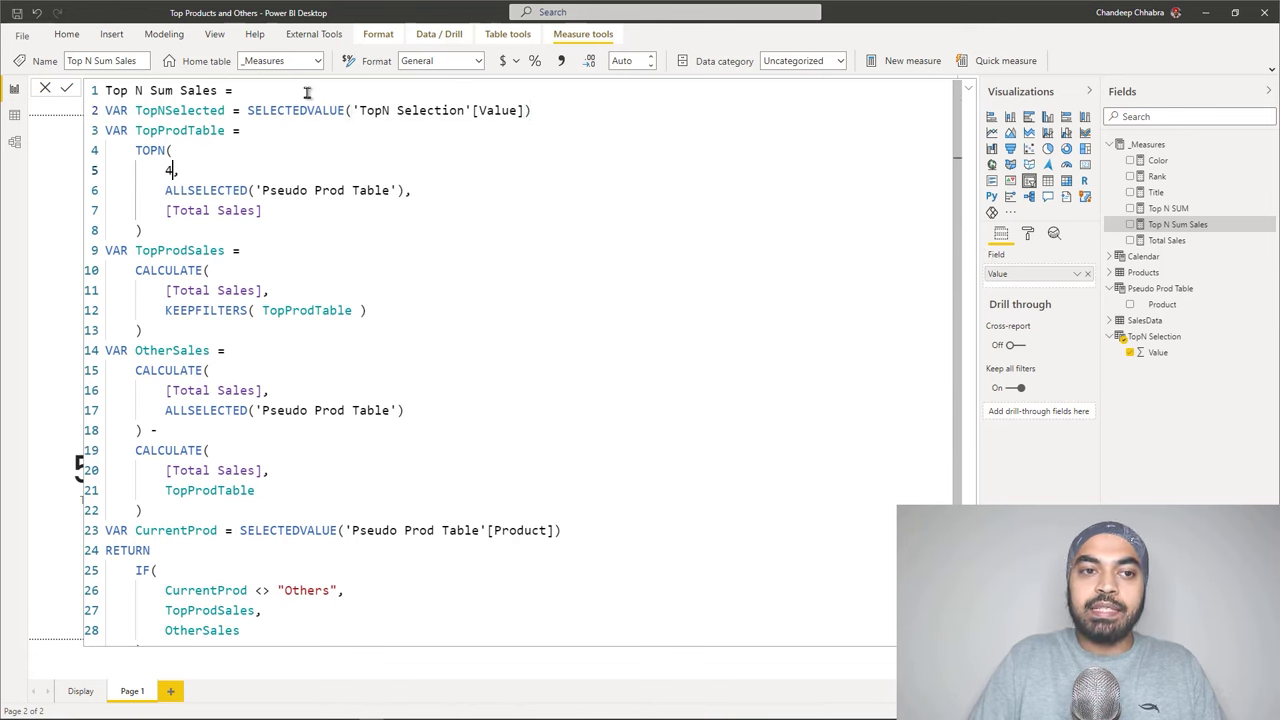
{"action": "key", "text": "shift+Left"}
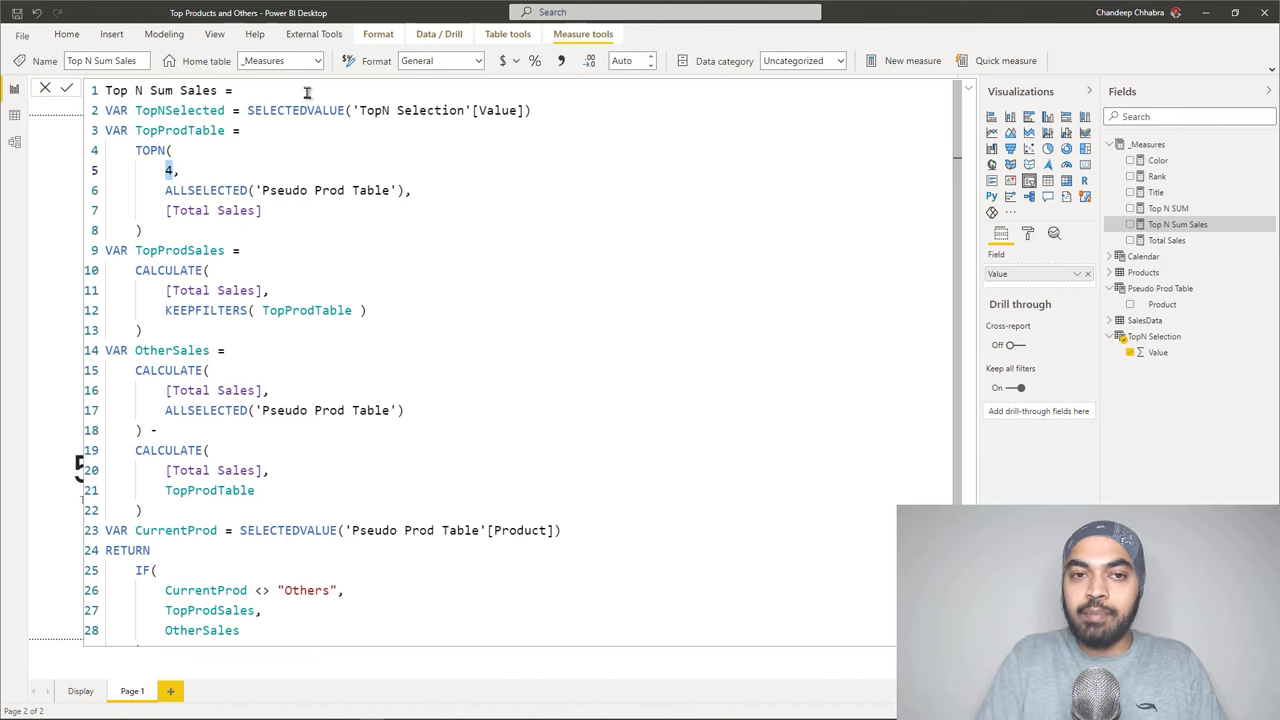
{"action": "type", "text": "top"}
{"action": "key", "text": "Down"}
{"action": "key", "text": "Down"}
{"action": "key", "text": "Tab"}
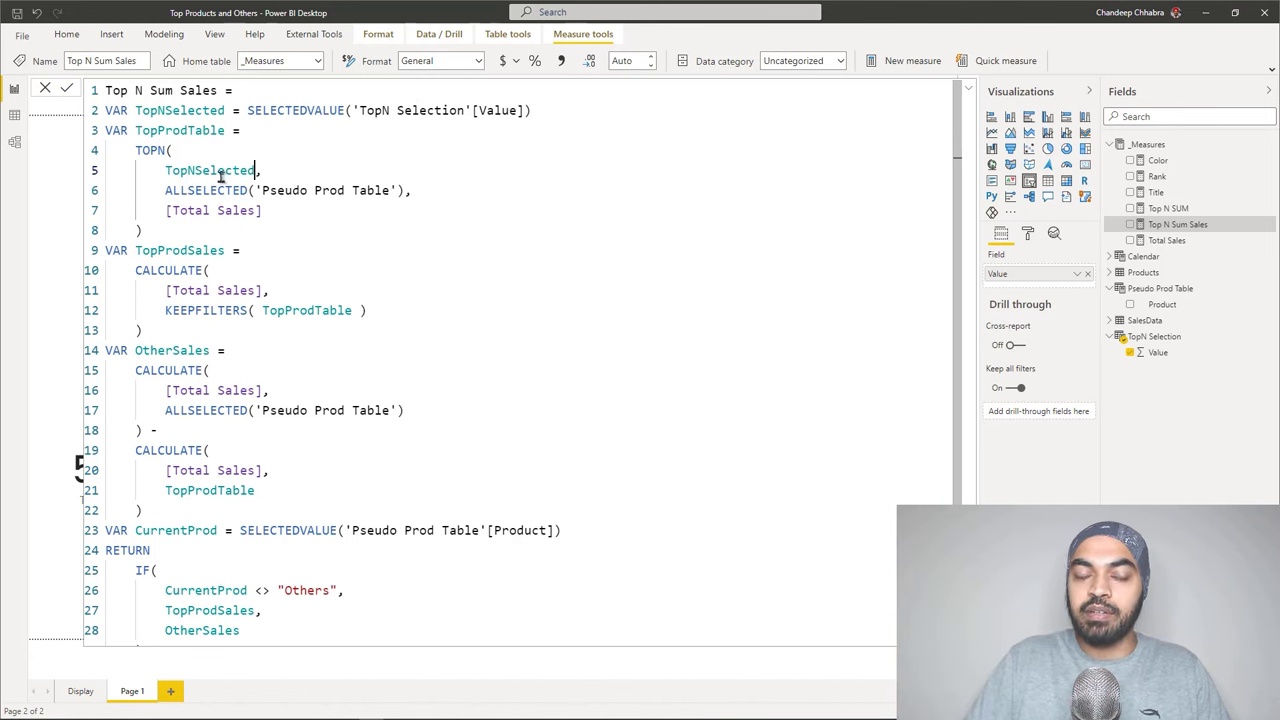
{"action": "key", "text": "Return"}
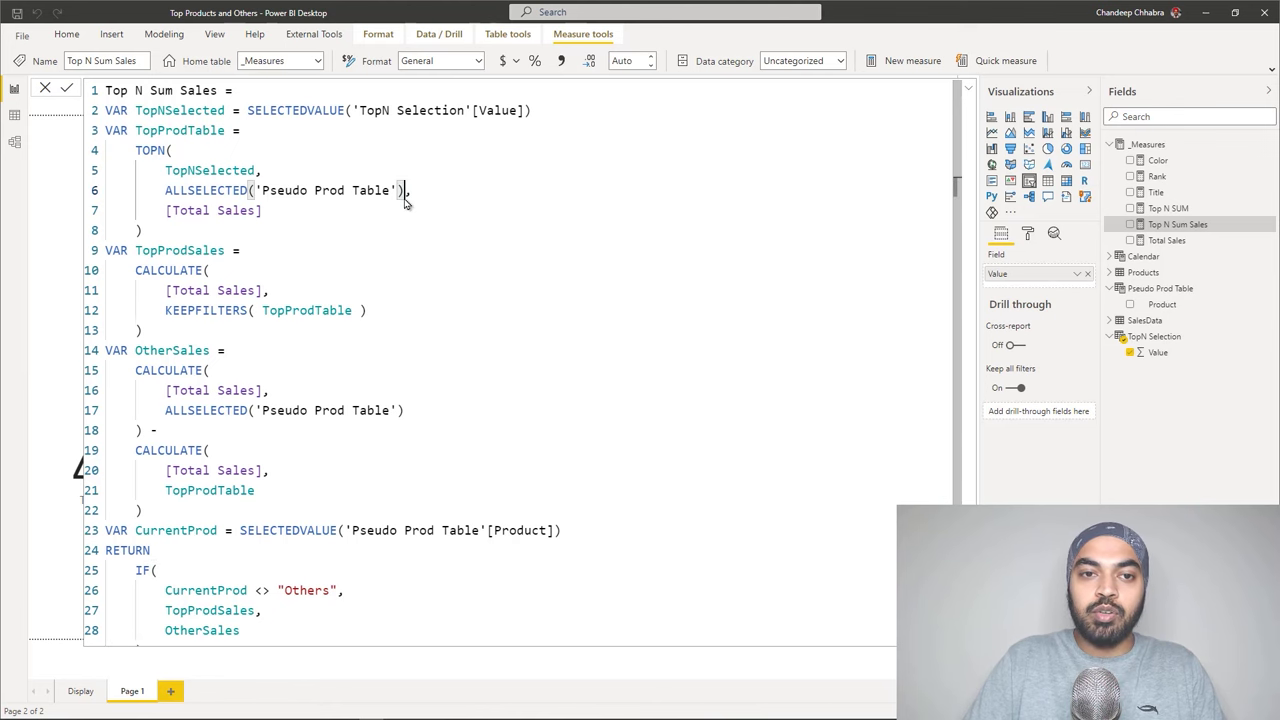
{"action": "key", "text": "Escape"}
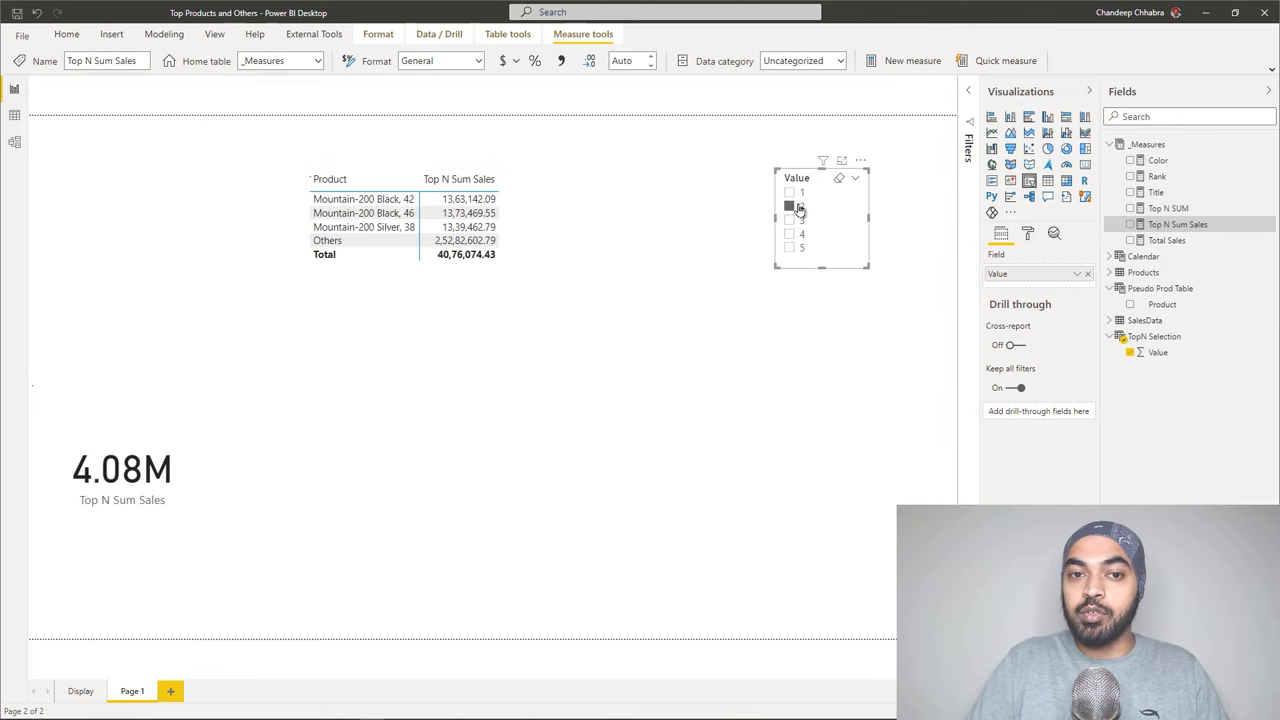
Test the updated measure by selecting 2, 1 and 5 in turn in the Value slicer.
{"action": "left_click", "coordinate": [799, 207]}
{"action": "left_click", "coordinate": [799, 193]}
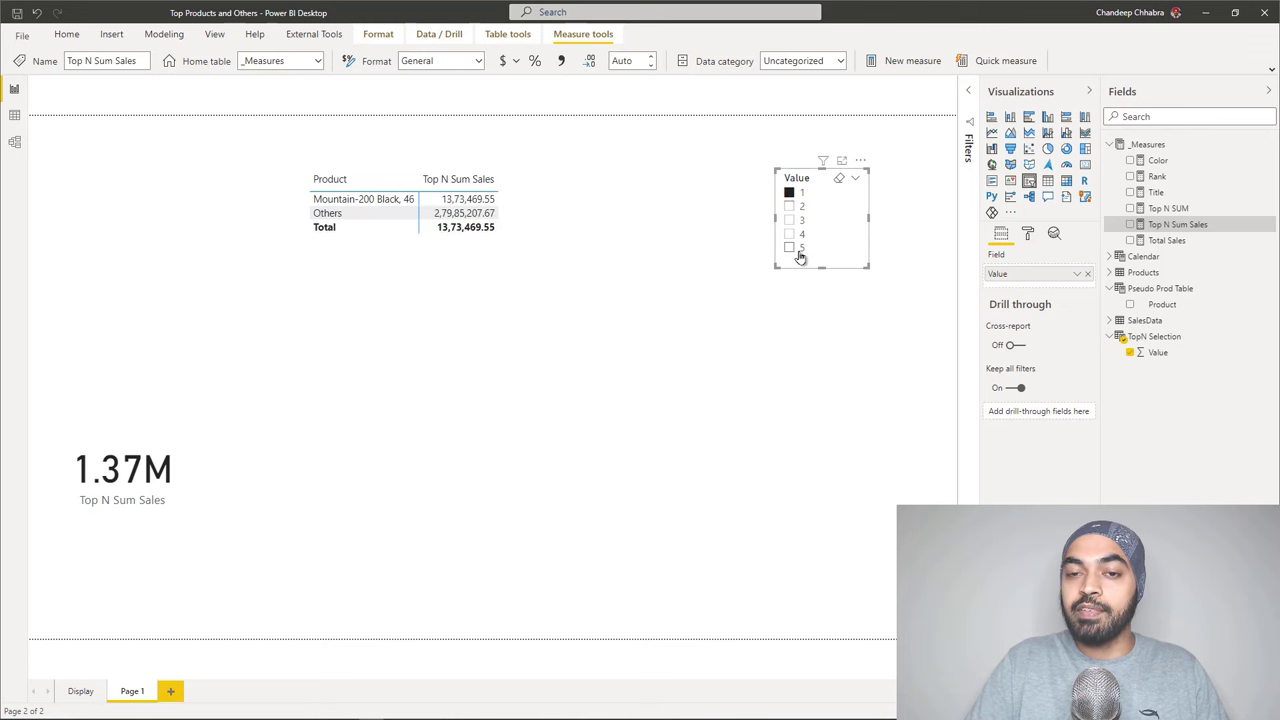
{"action": "left_click", "coordinate": [799, 248]}
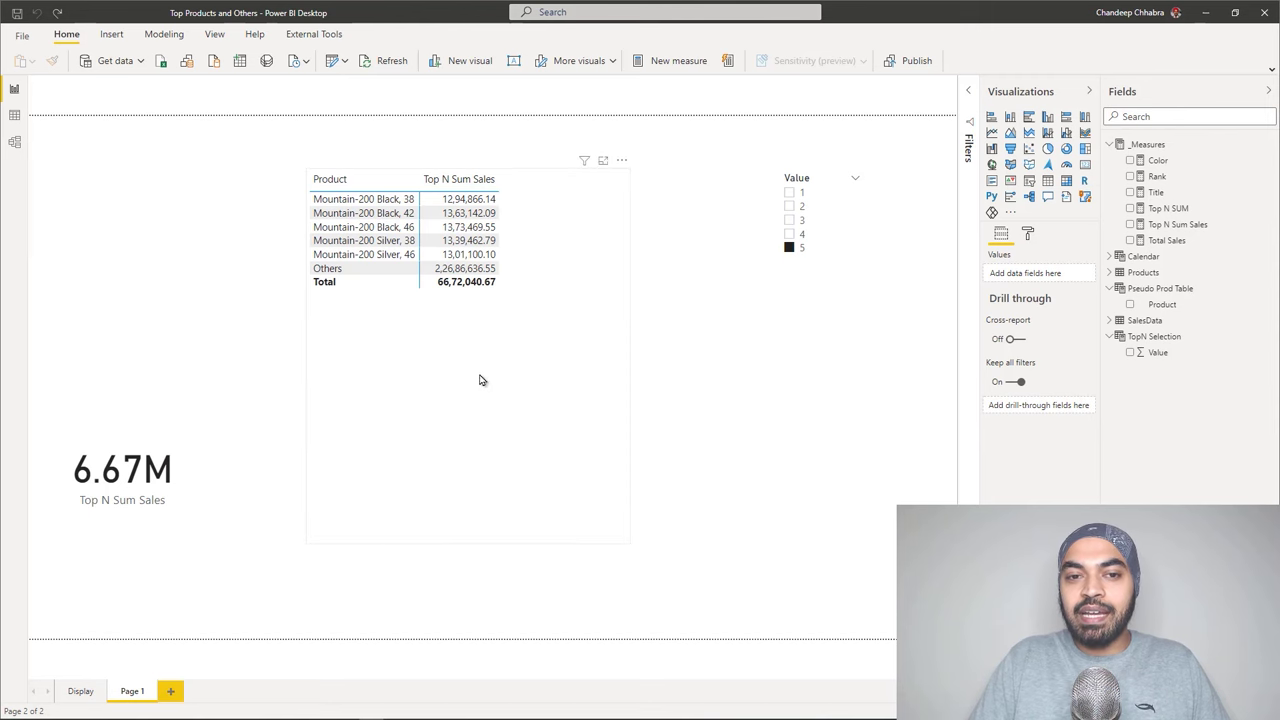
Convert the product matrix to a clustered column chart and widen it toward the Value slicer.
{"action": "left_click", "coordinate": [571, 264]}
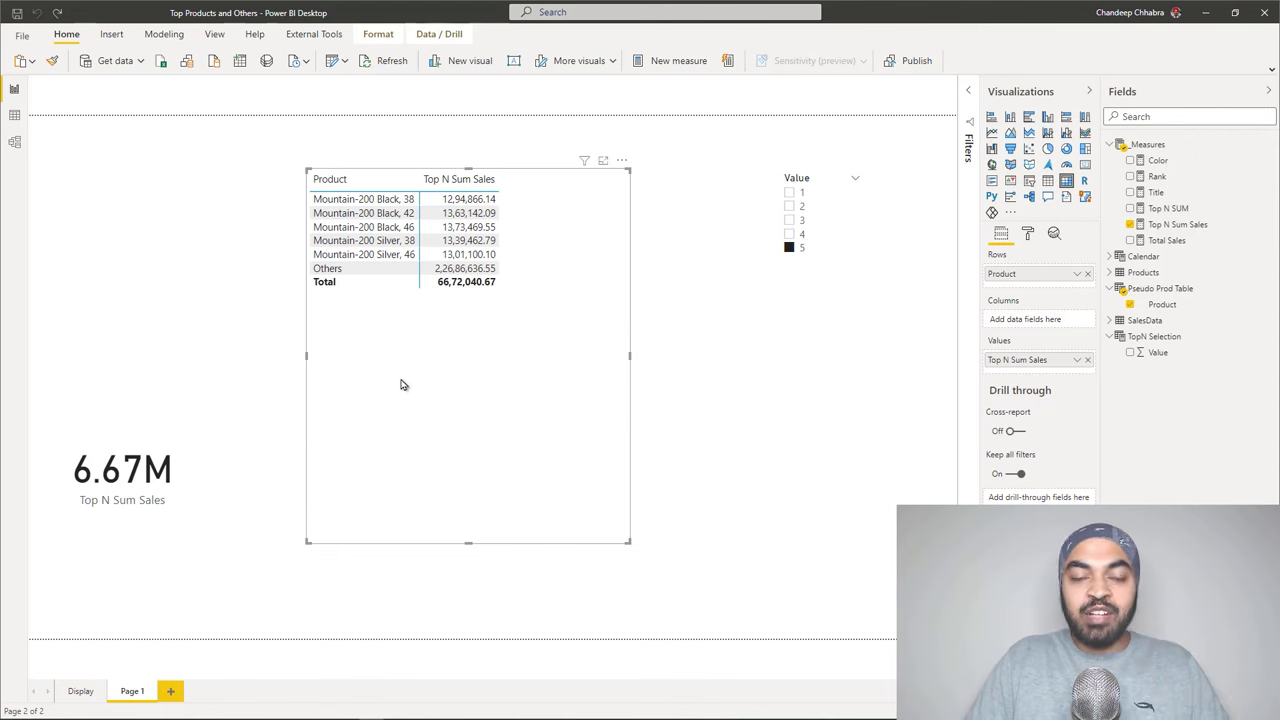
{"action": "left_click", "coordinate": [1048, 117]}
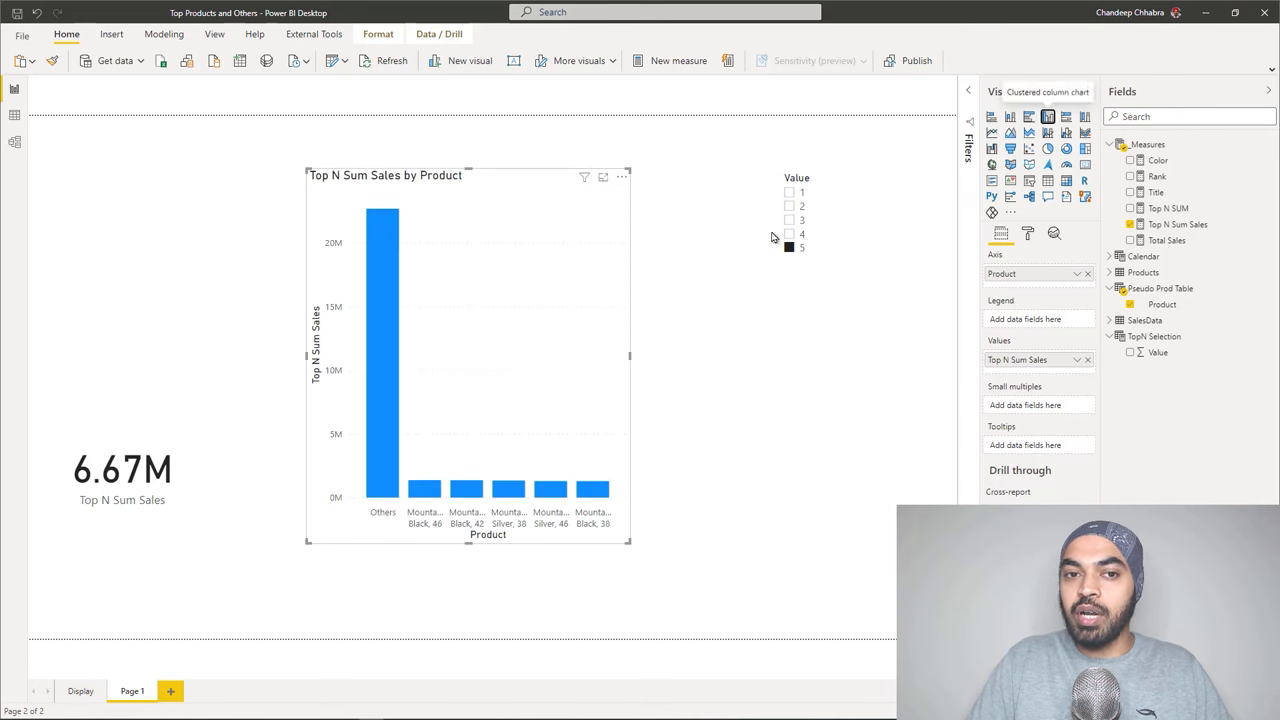
{"action": "left_click_drag", "start_coordinate": [632, 361], "coordinate": [694, 358]}
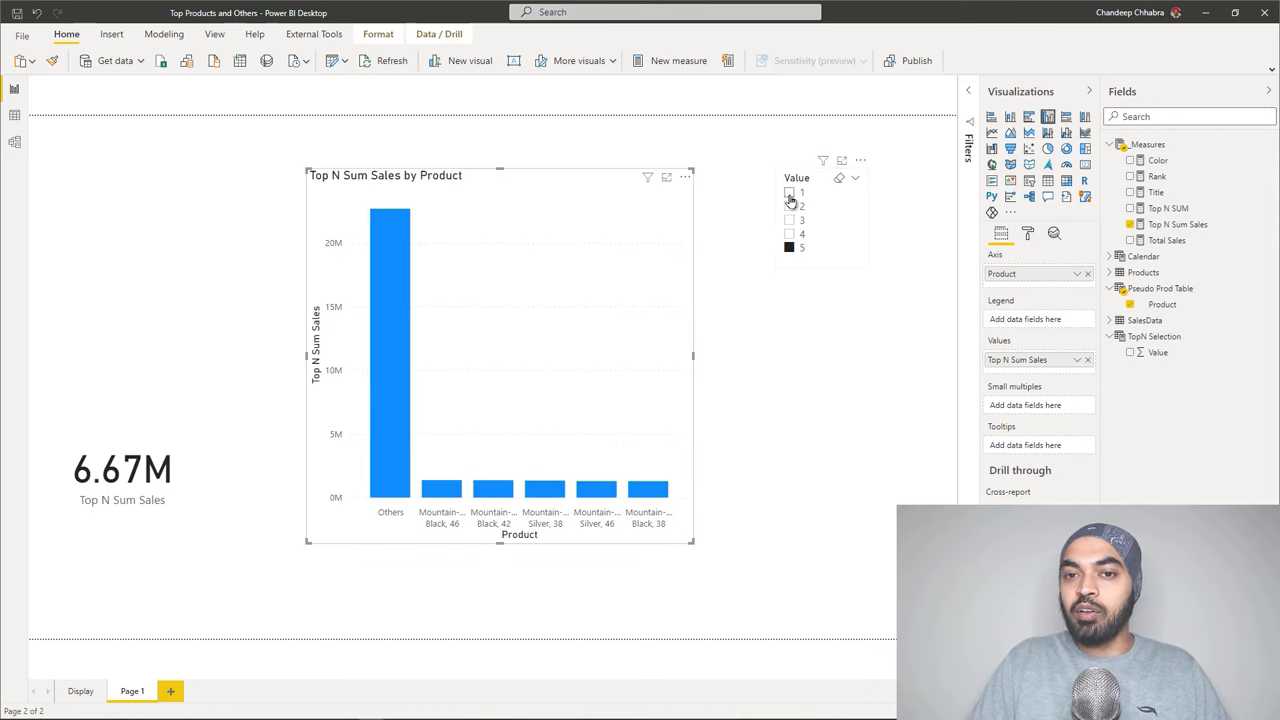
Check the column chart against the Value slicer by selecting 1, 2 and finally 3.
{"action": "left_click", "coordinate": [790, 193]}
{"action": "left_click", "coordinate": [790, 206]}
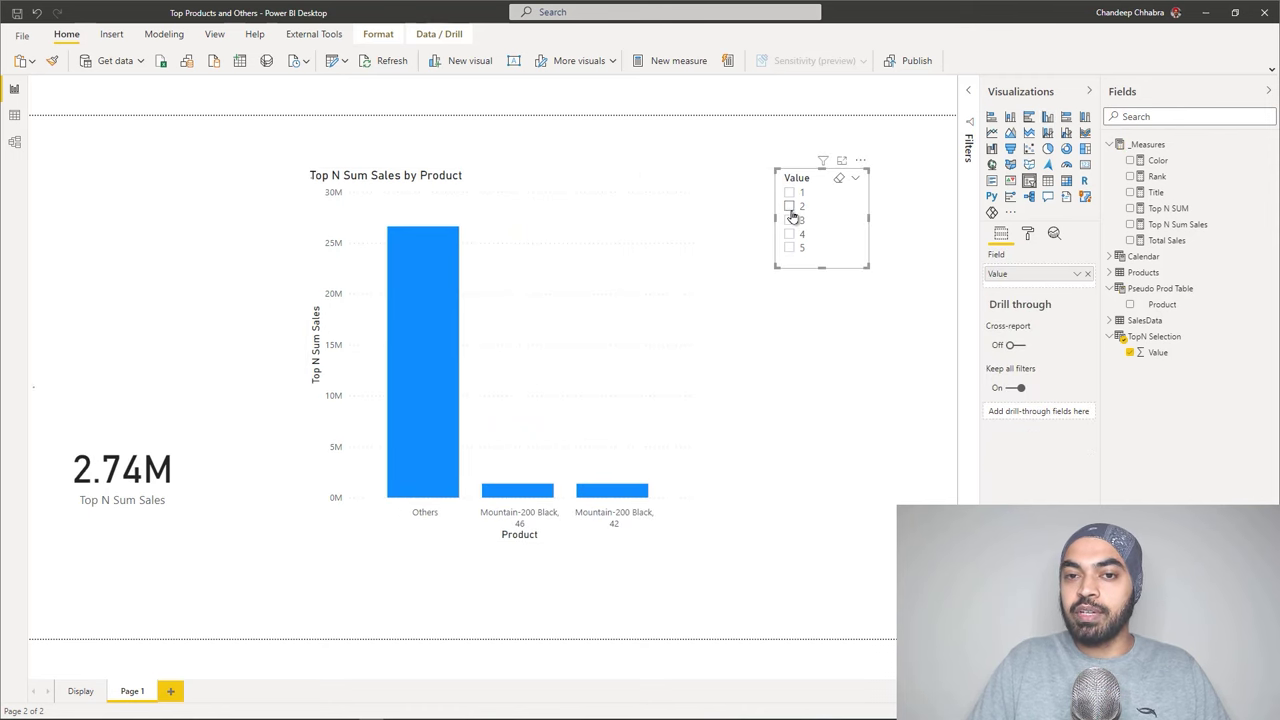
{"action": "left_click", "coordinate": [790, 220]}
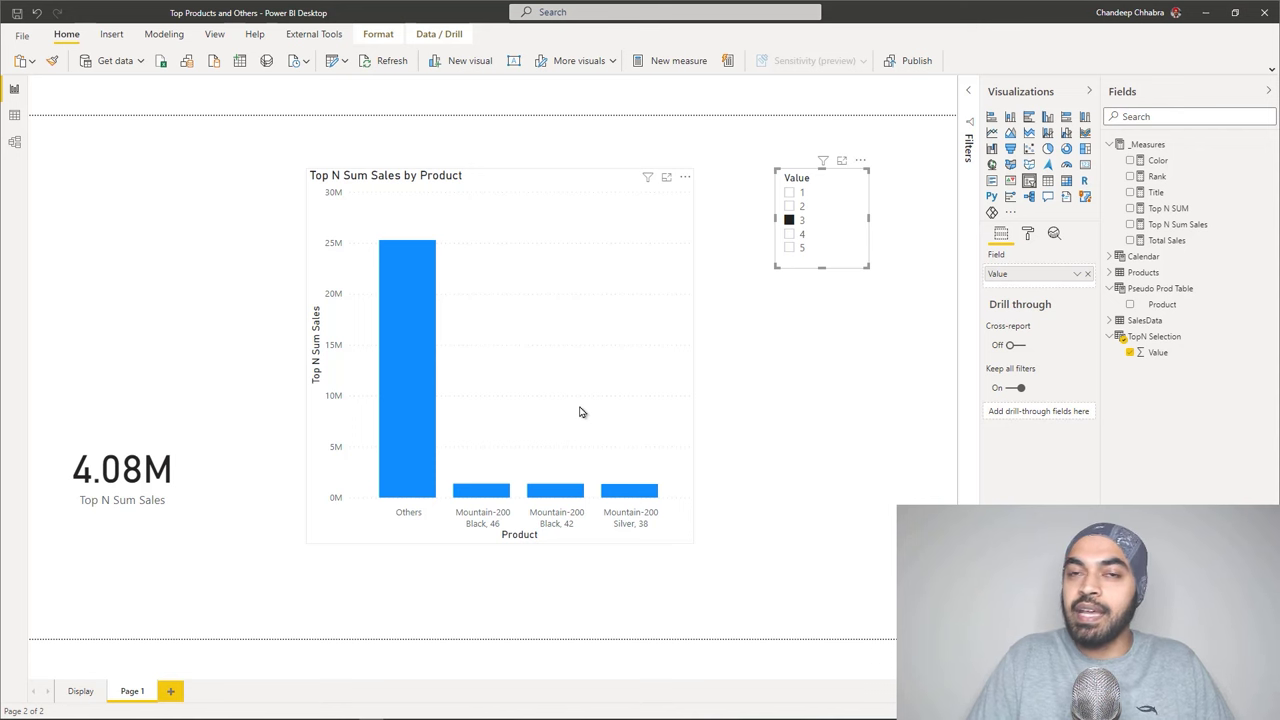
On the Display page, examine the column chart's fields and the Rank measure's RANKX formula with its TOPN, SELECTEDVALUE and ALLSELECTED arguments.
{"action": "left_click", "coordinate": [80, 692]}
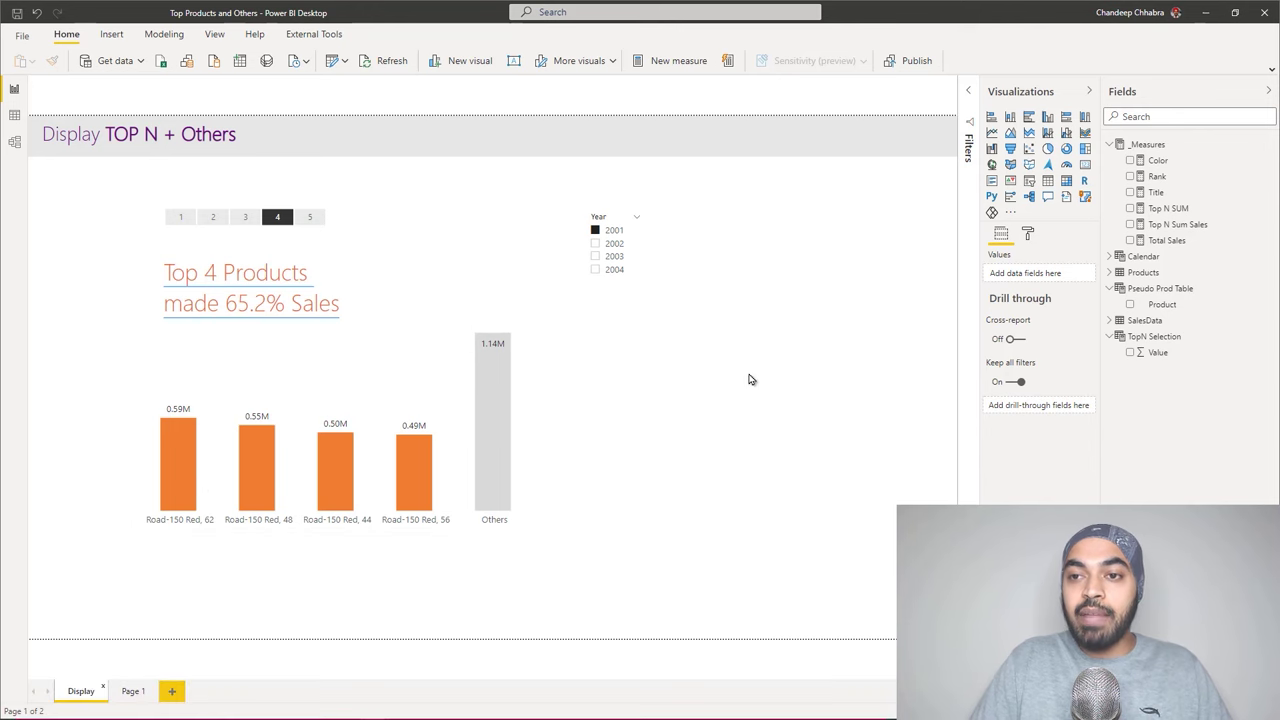
{"action": "left_click", "coordinate": [1157, 177]}
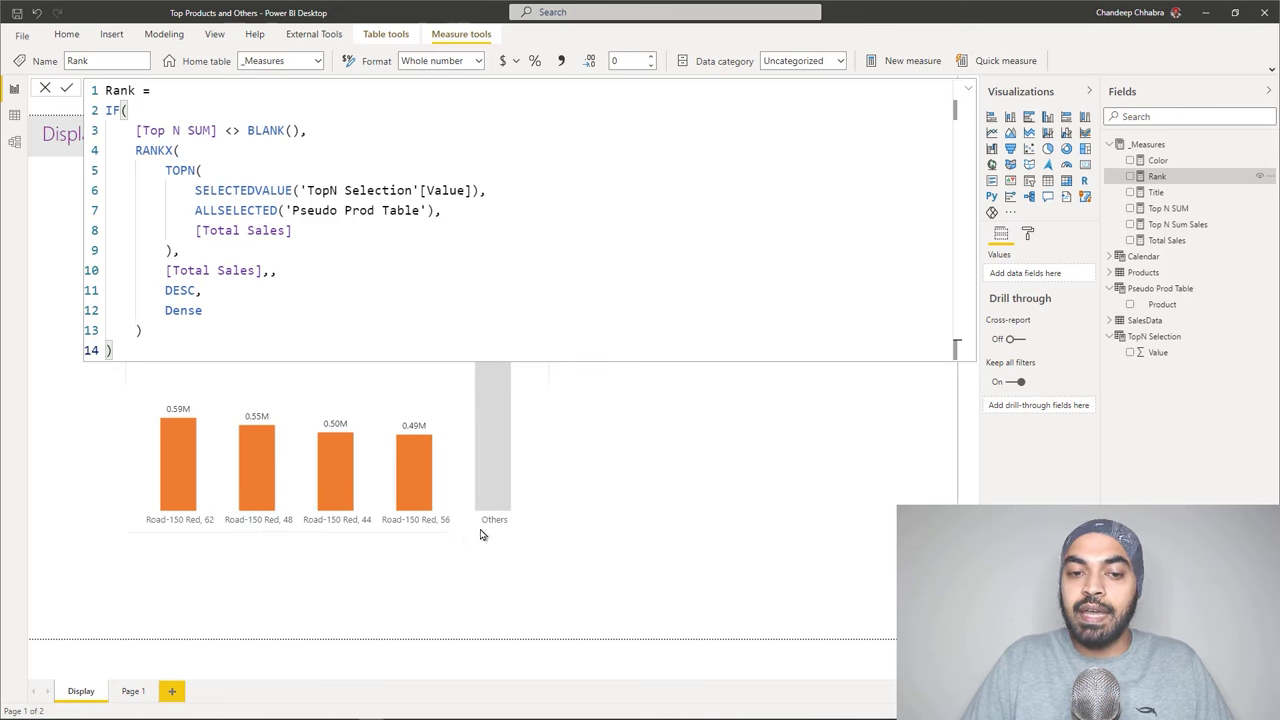
{"action": "left_click", "coordinate": [684, 468]}
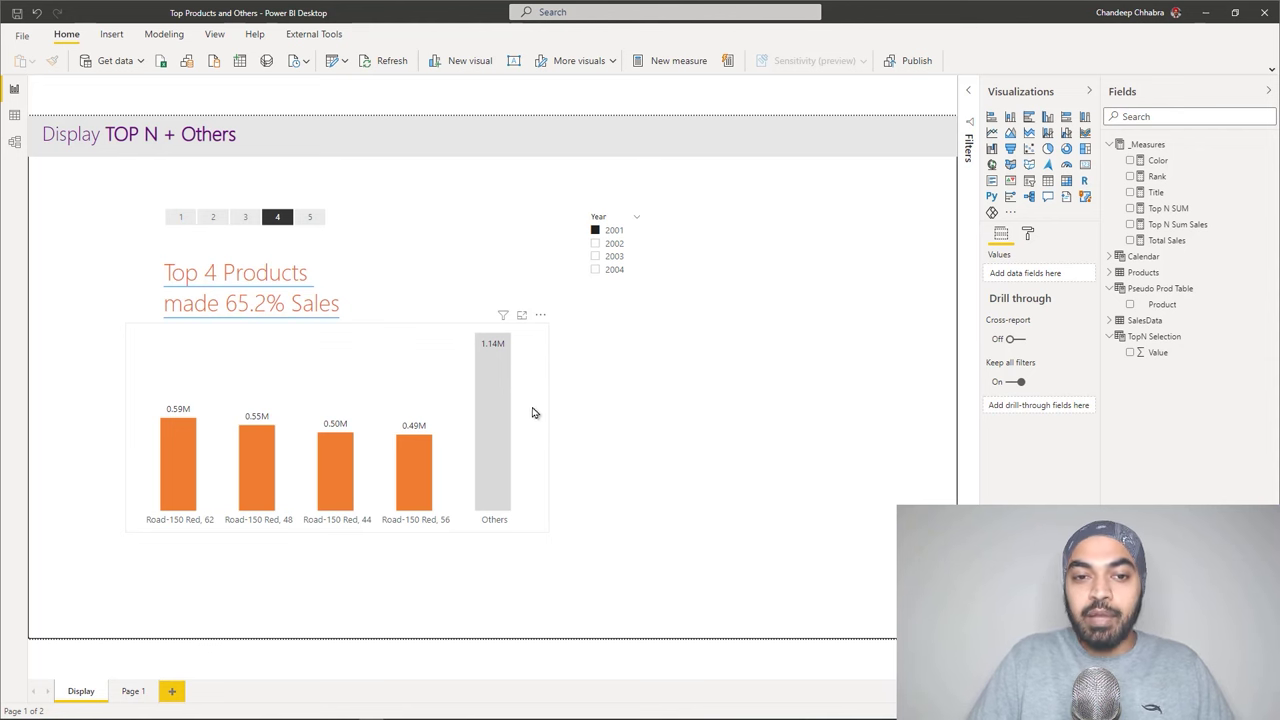
{"action": "left_click", "coordinate": [1166, 179]}
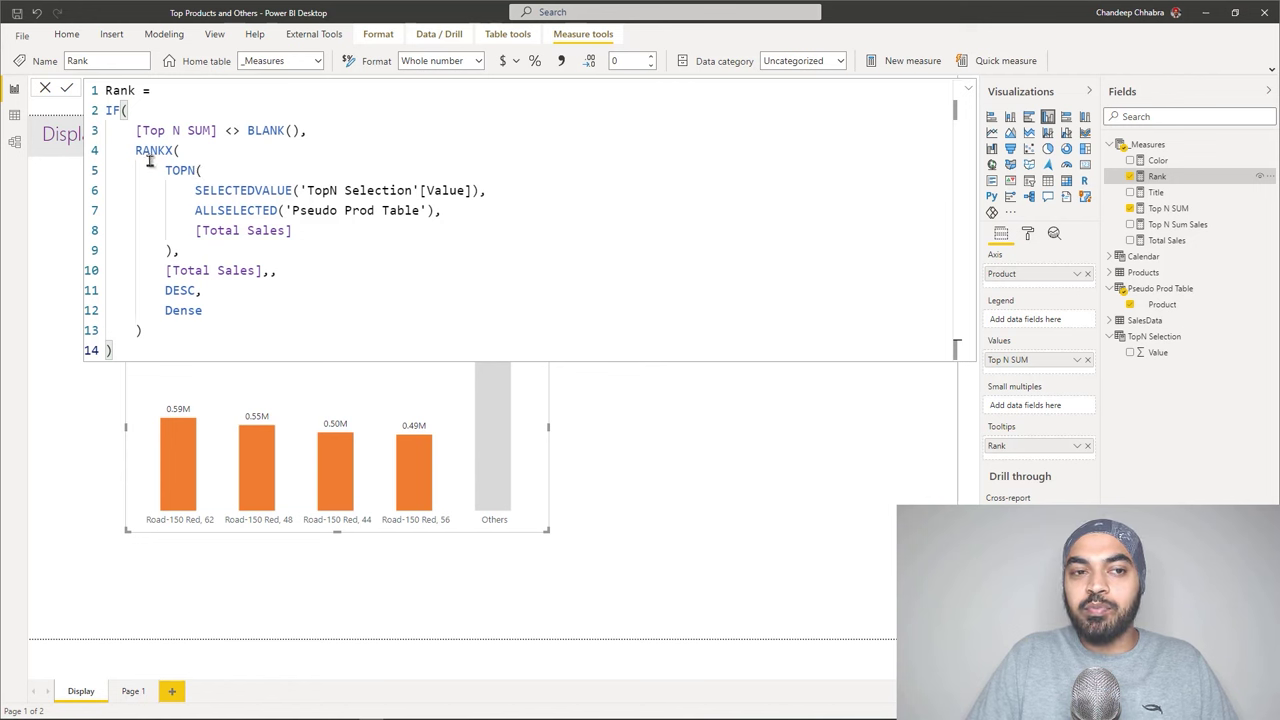
{"action": "left_click_drag", "start_coordinate": [138, 150], "coordinate": [166, 150]}
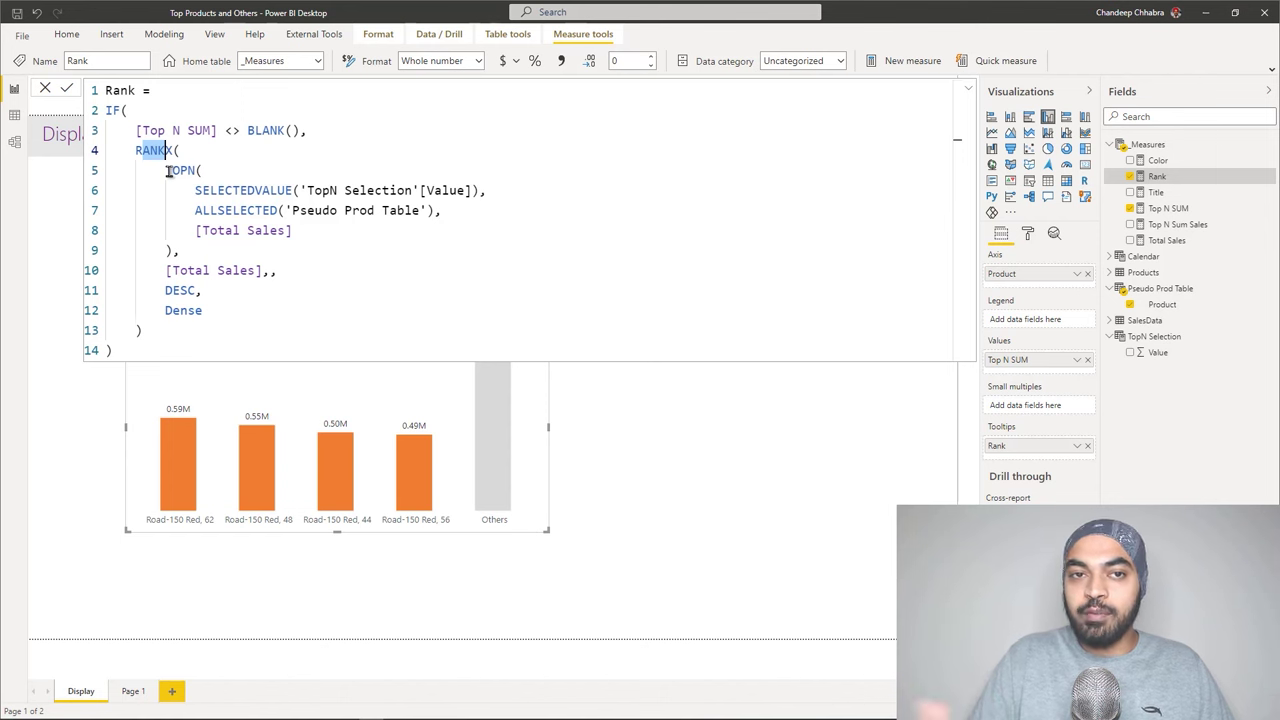
{"action": "left_click_drag", "start_coordinate": [232, 190], "coordinate": [340, 188]}
{"action": "left_click", "coordinate": [211, 210]}
{"action": "left_click_drag", "start_coordinate": [211, 210], "coordinate": [390, 214]}
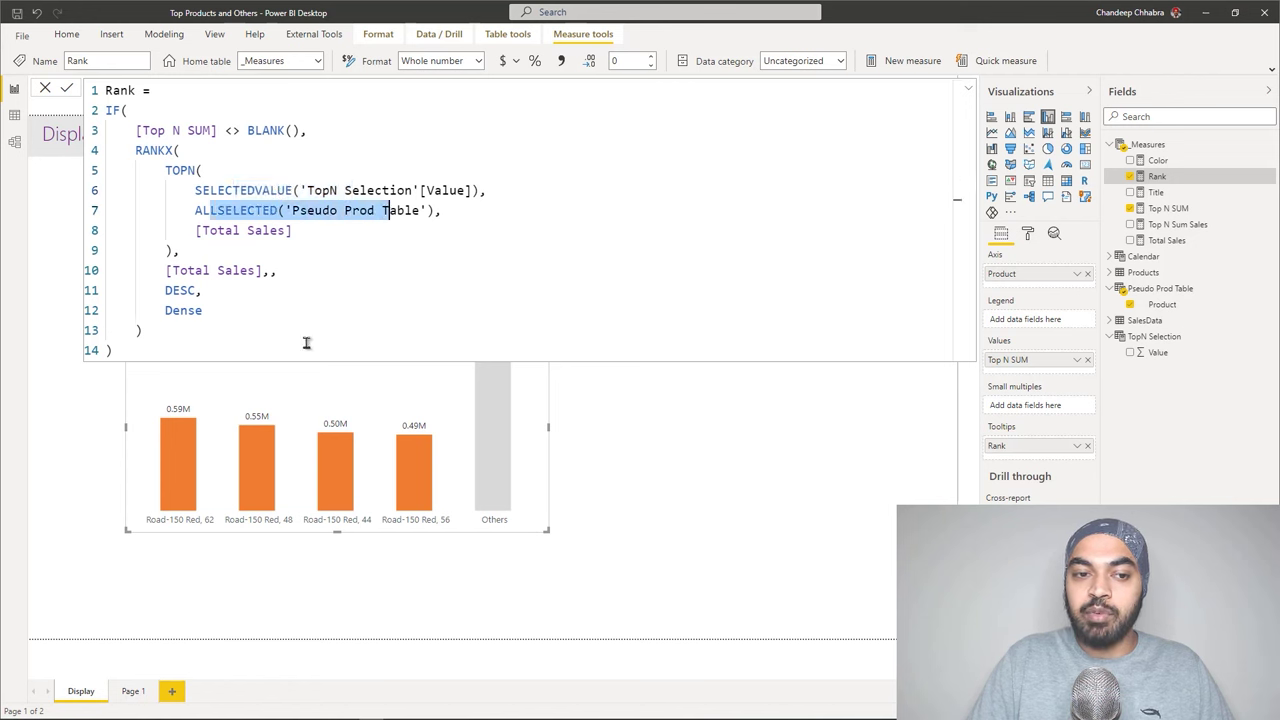
Examine the Rank measure's TOPN table and the Total Sales expression used for ranking, and close the formula.
{"action": "left_click_drag", "start_coordinate": [201, 230], "coordinate": [245, 230]}
{"action": "left_click_drag", "start_coordinate": [181, 171], "coordinate": [172, 250]}
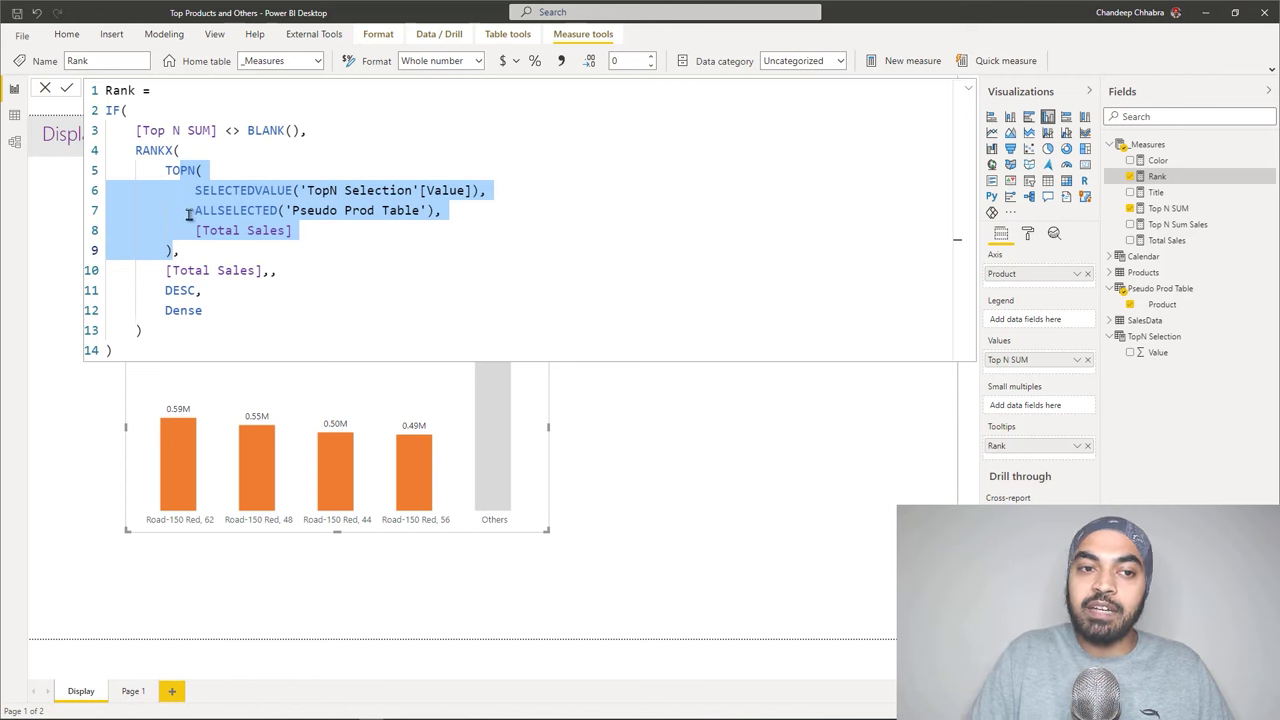
{"action": "left_click_drag", "start_coordinate": [174, 270], "coordinate": [232, 270]}
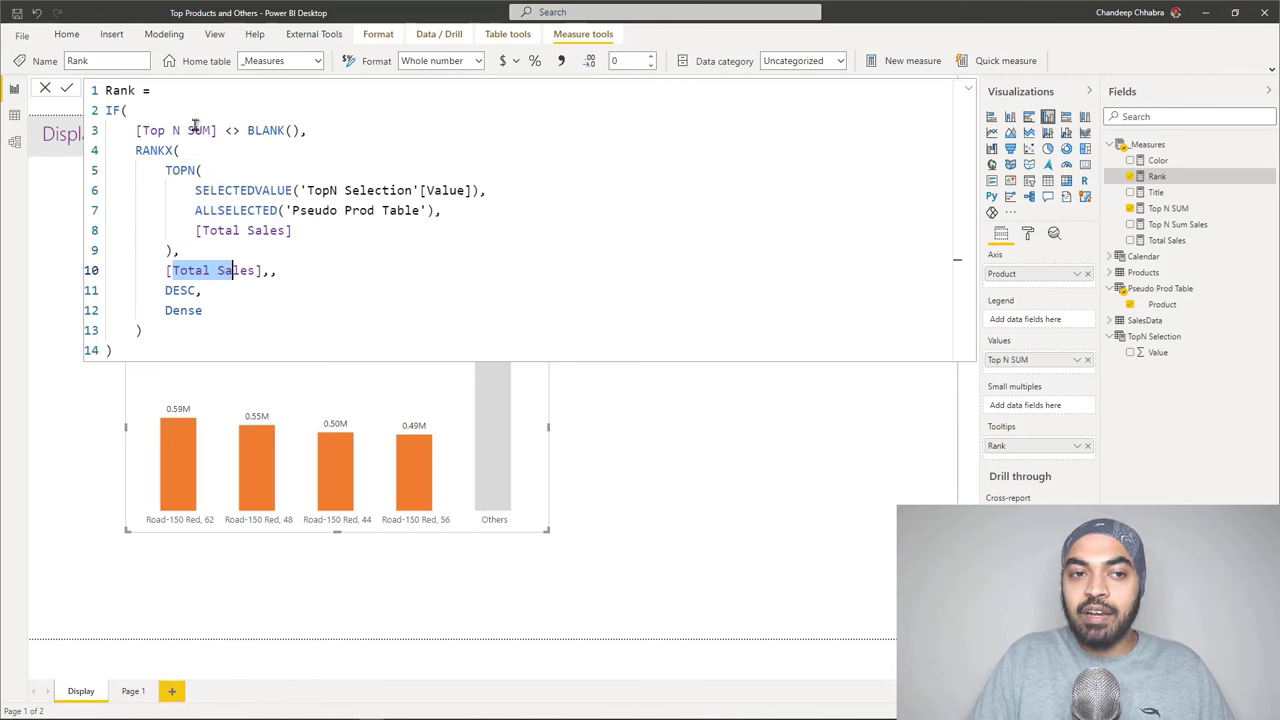
{"action": "key", "text": "Return"}
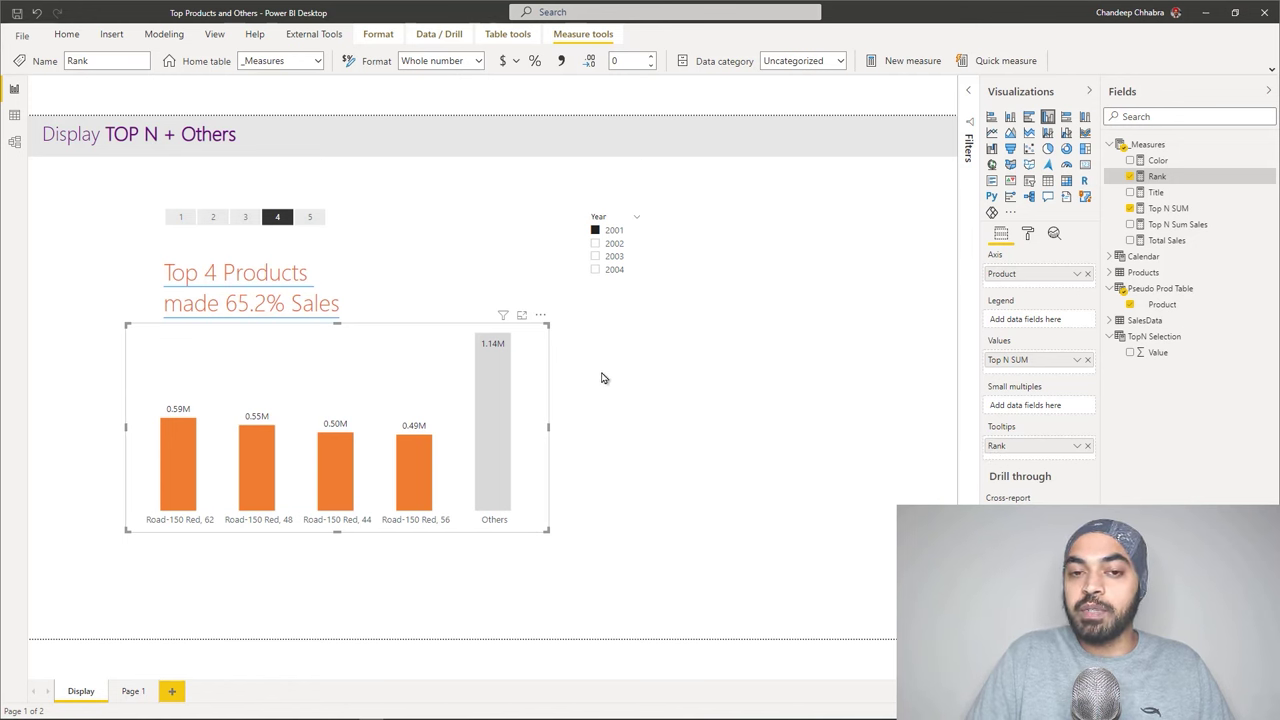
Inspect the column chart's sort options, including the sort direction and the Rank sort field.
{"action": "left_click", "coordinate": [540, 316]}
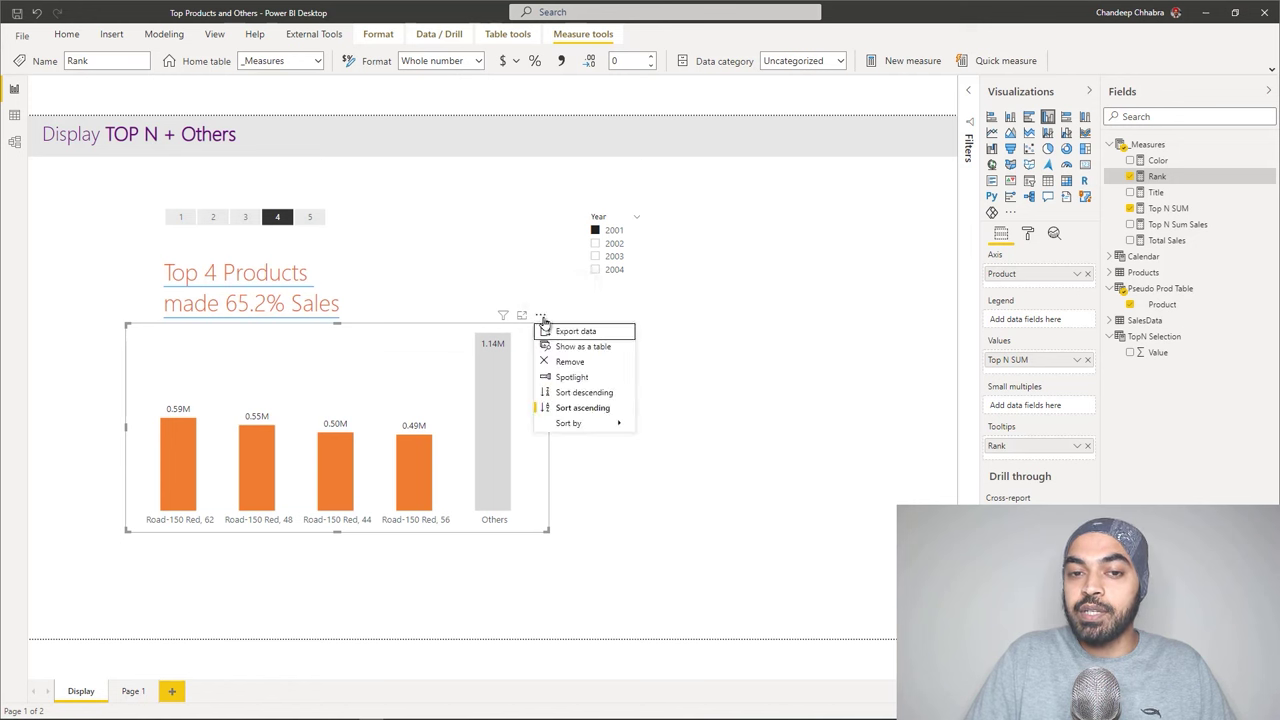
{"action": "mouse_move", "coordinate": [574, 423]}
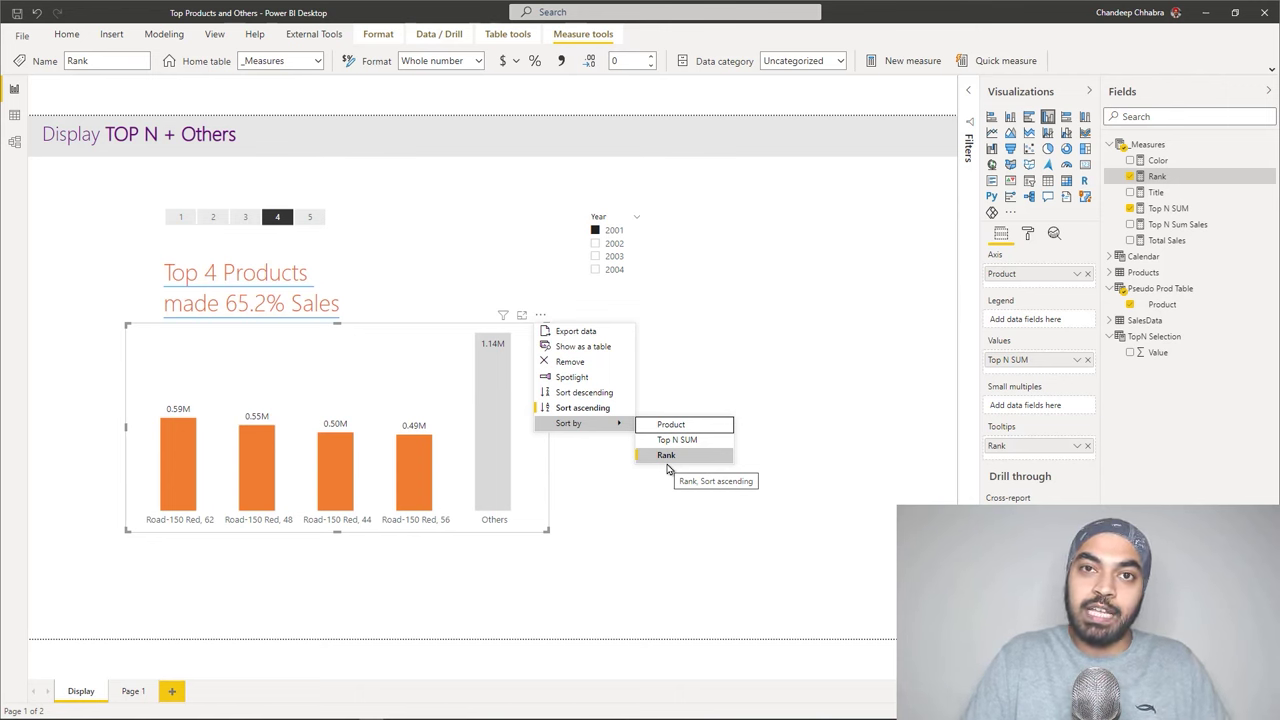
{"action": "left_click", "coordinate": [540, 545]}
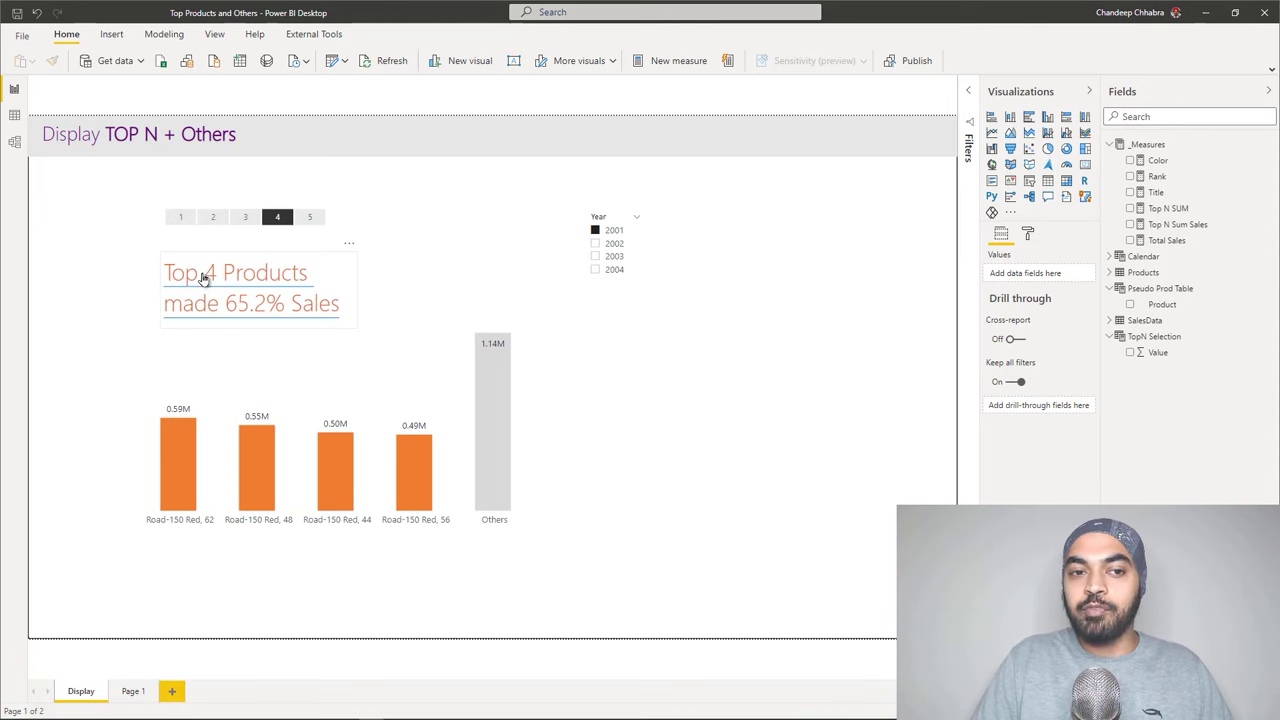
Open the Title measure used in the text box above the chart and examine its TopProd and TopProdPct variables.
{"action": "left_click", "coordinate": [272, 223]}
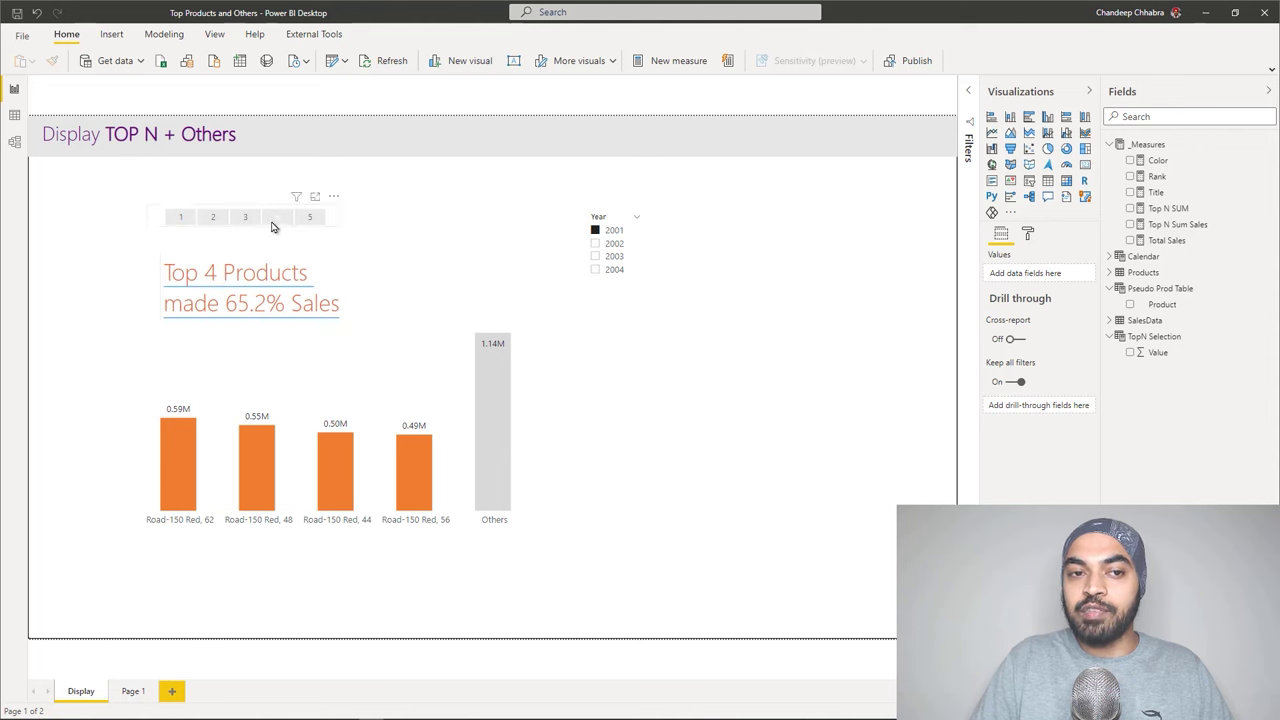
{"action": "left_click", "coordinate": [272, 223]}
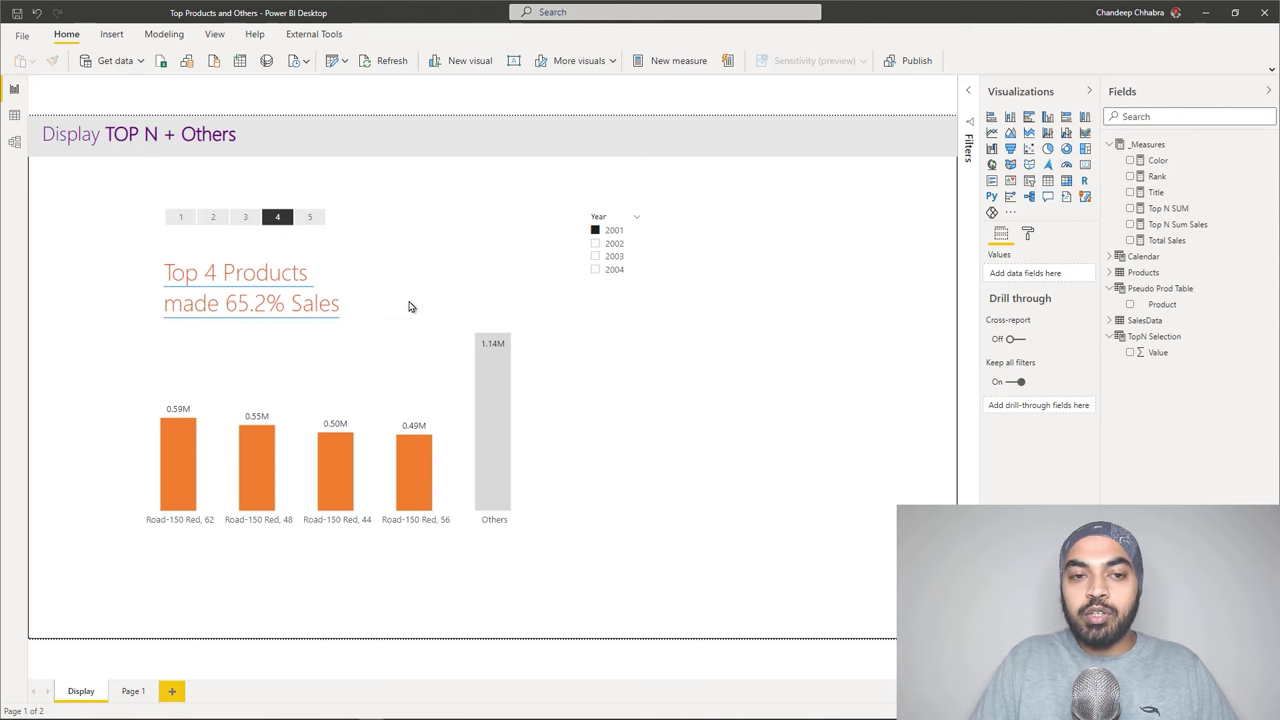
{"action": "left_click", "coordinate": [349, 261]}
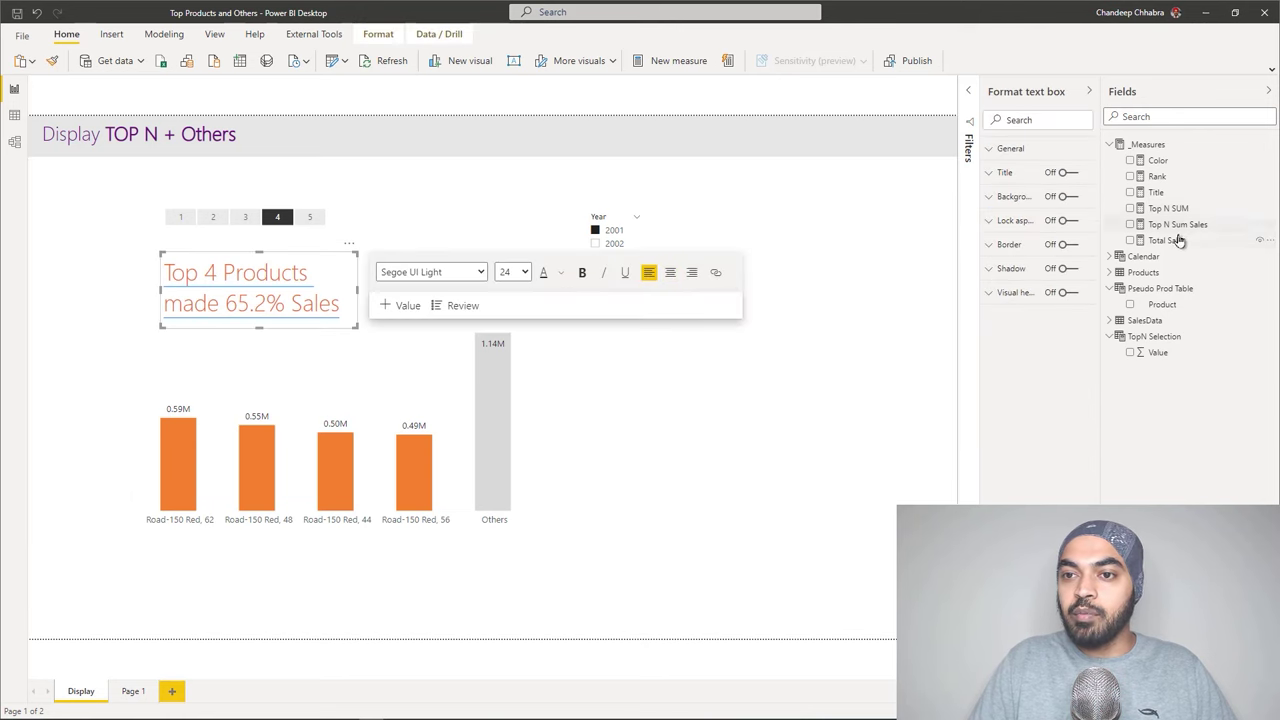
{"action": "left_click", "coordinate": [1170, 192]}
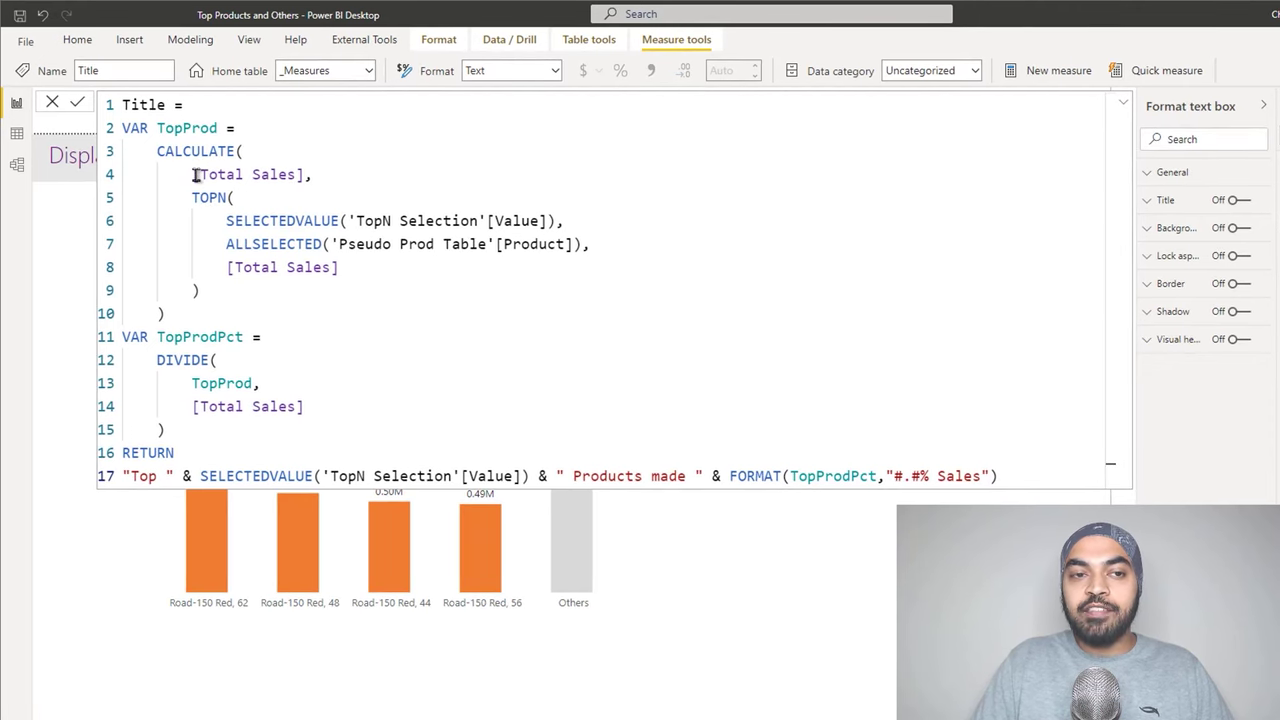
{"action": "left_click_drag", "start_coordinate": [195, 175], "coordinate": [304, 174]}
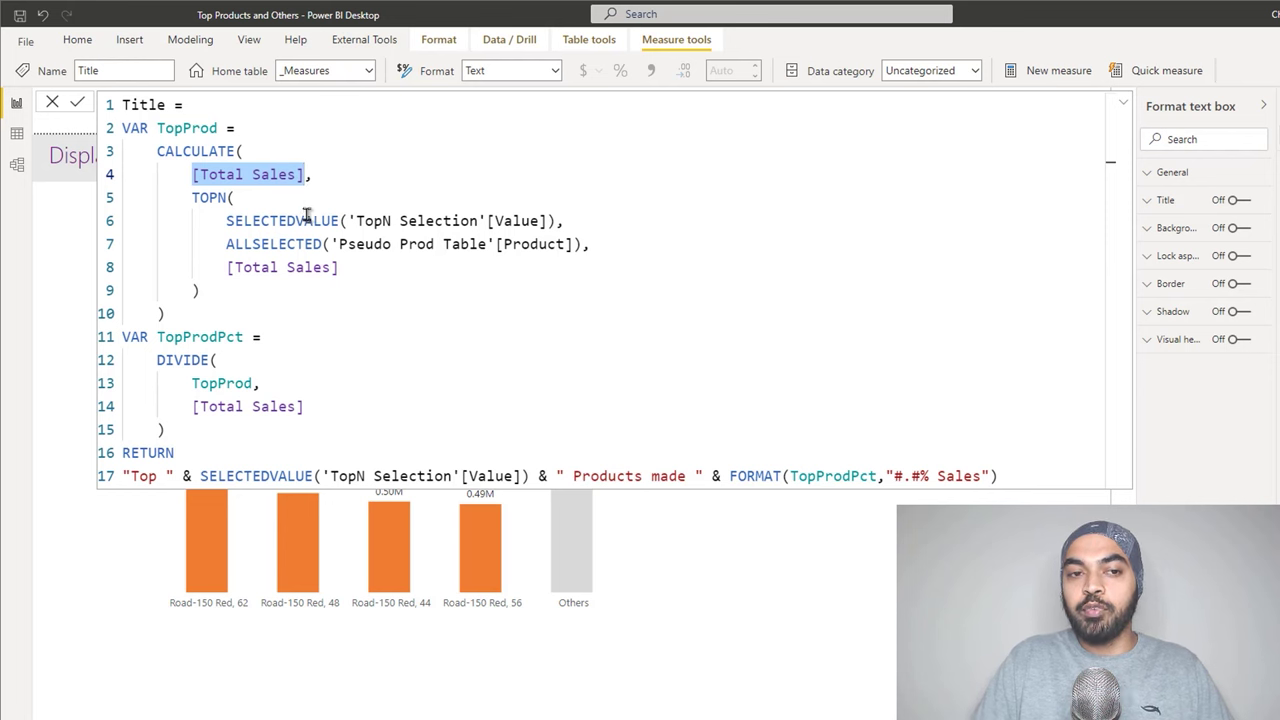
{"action": "left_click_drag", "start_coordinate": [218, 197], "coordinate": [218, 303]}
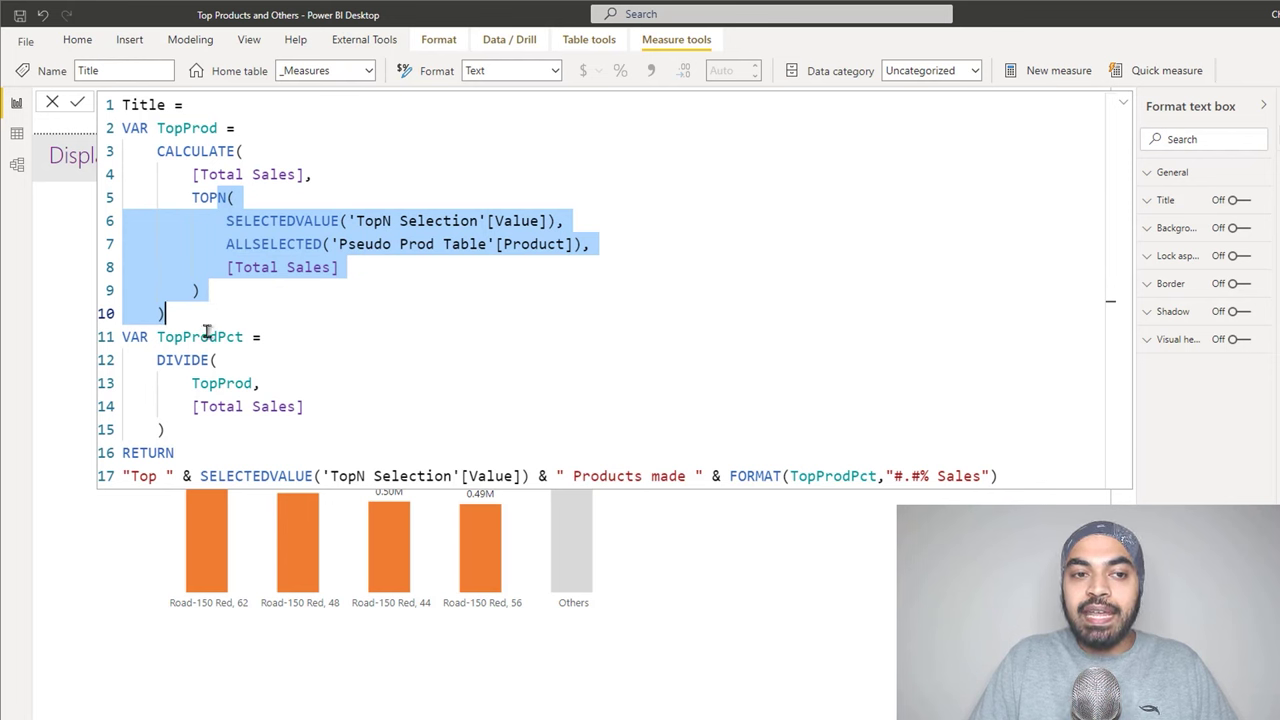
{"action": "left_click_drag", "start_coordinate": [193, 383], "coordinate": [280, 406]}
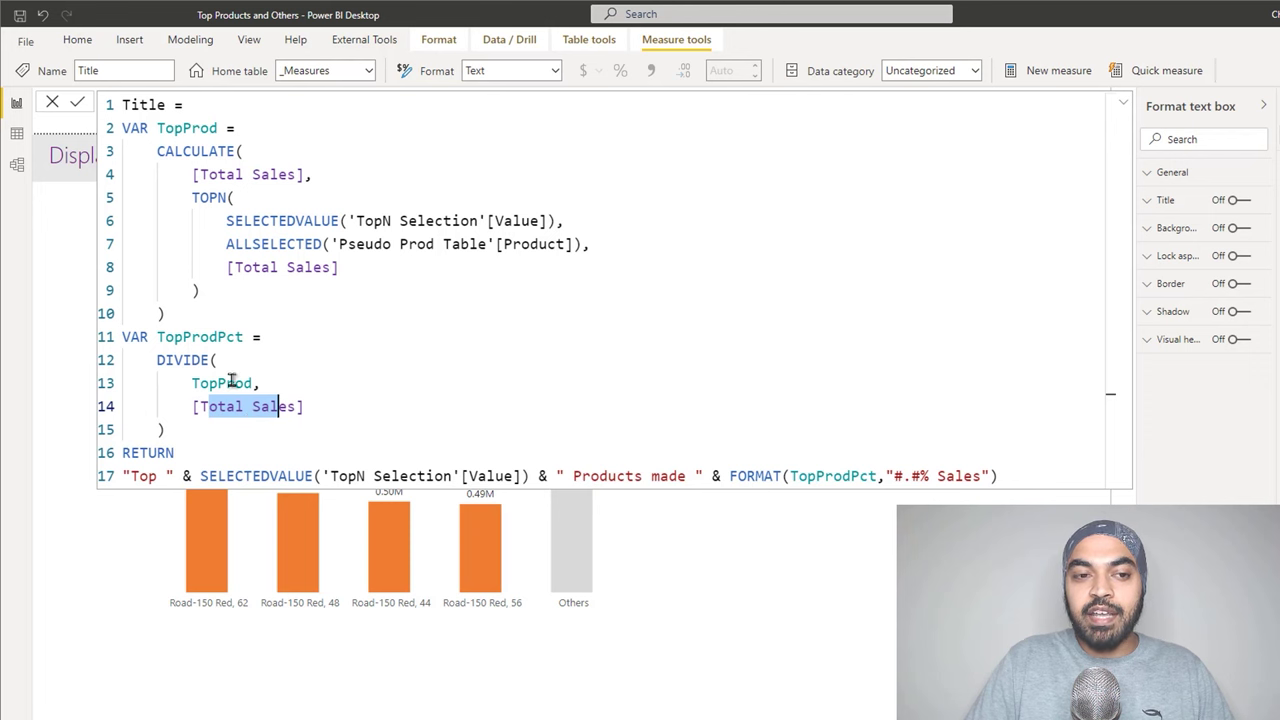
{"action": "left_click_drag", "start_coordinate": [209, 383], "coordinate": [290, 406]}
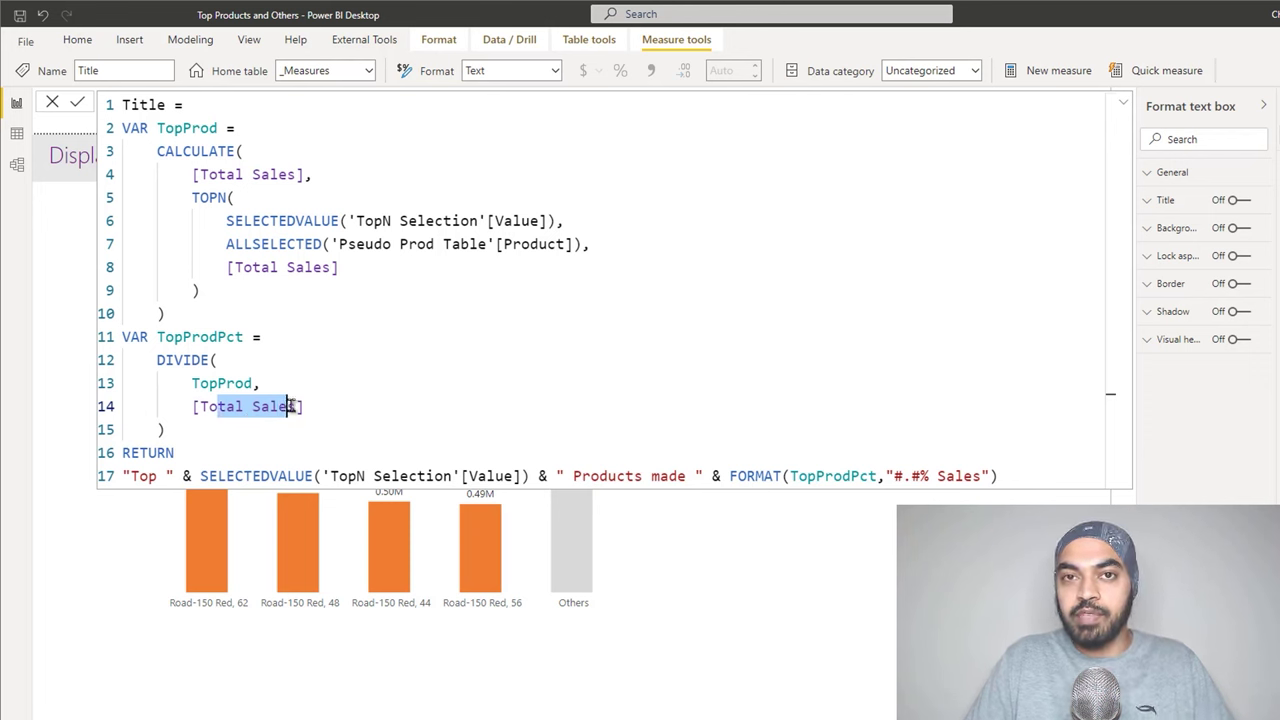
{"action": "left_click_drag", "start_coordinate": [290, 406], "coordinate": [297, 407]}
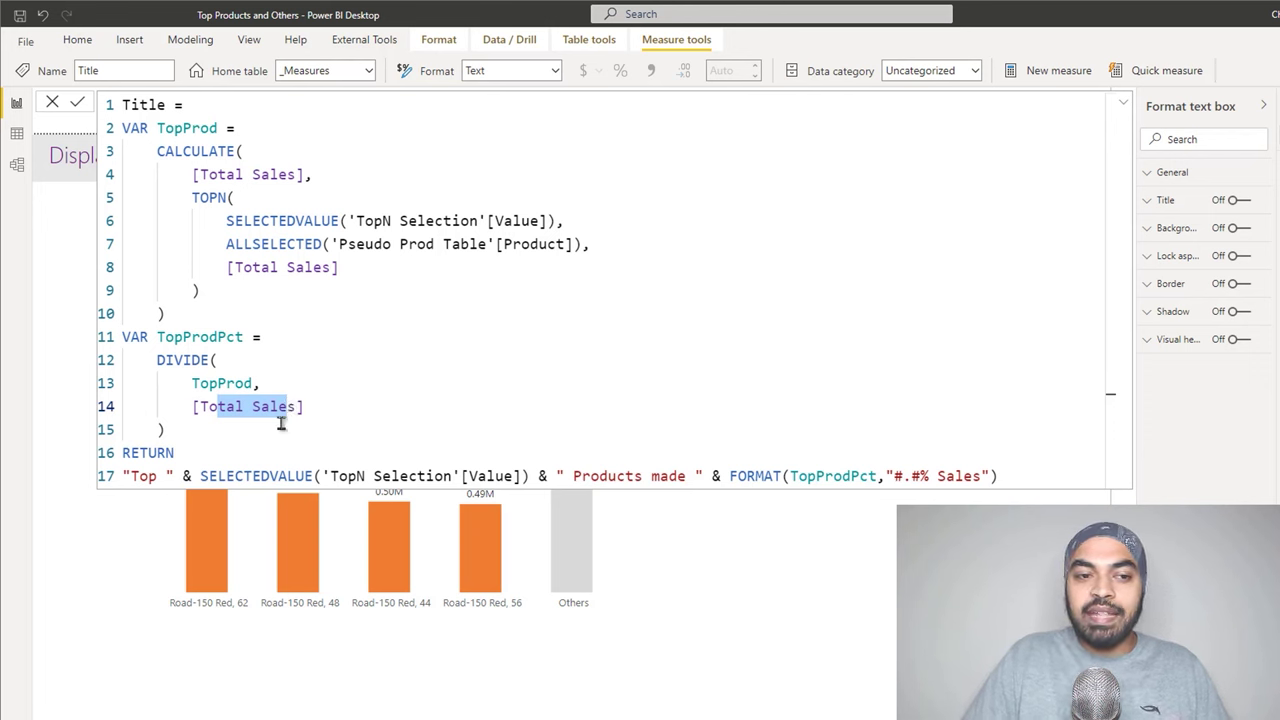
Examine the Title measure's RETURN text built with SELECTEDVALUE and FORMAT, and close the formula.
{"action": "left_click", "coordinate": [140, 476]}
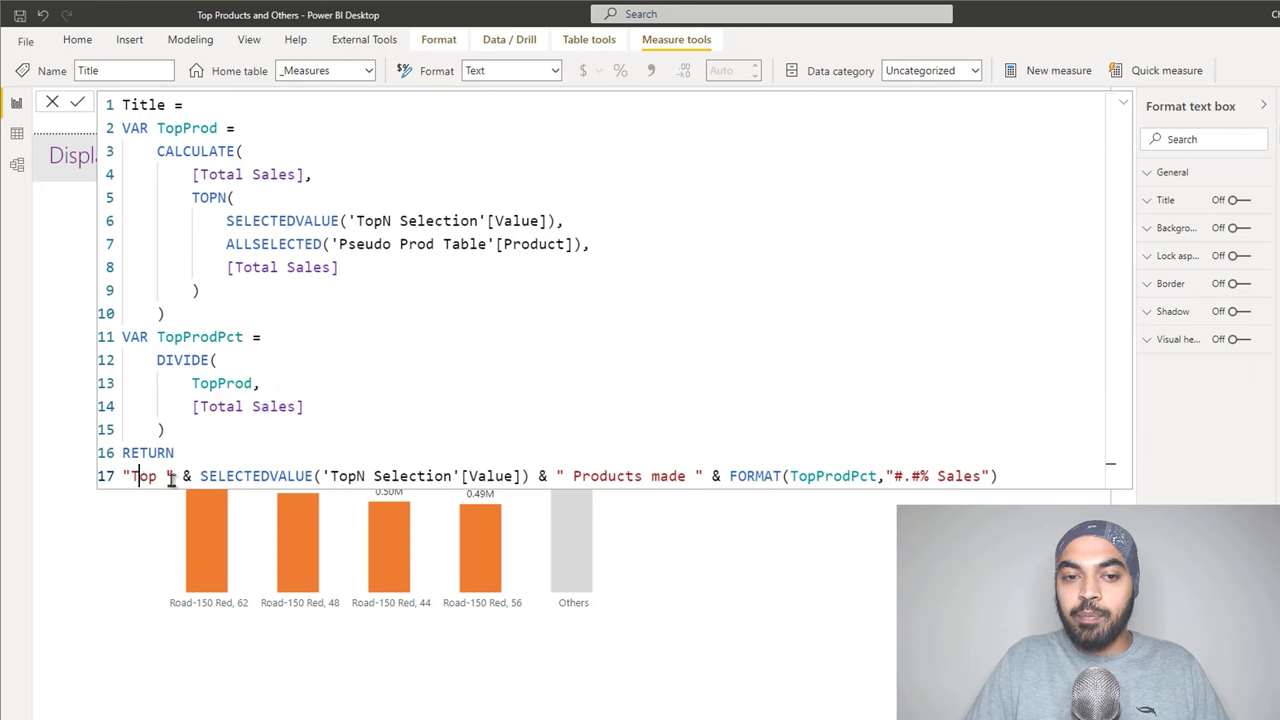
{"action": "left_click_drag", "start_coordinate": [286, 476], "coordinate": [474, 476]}
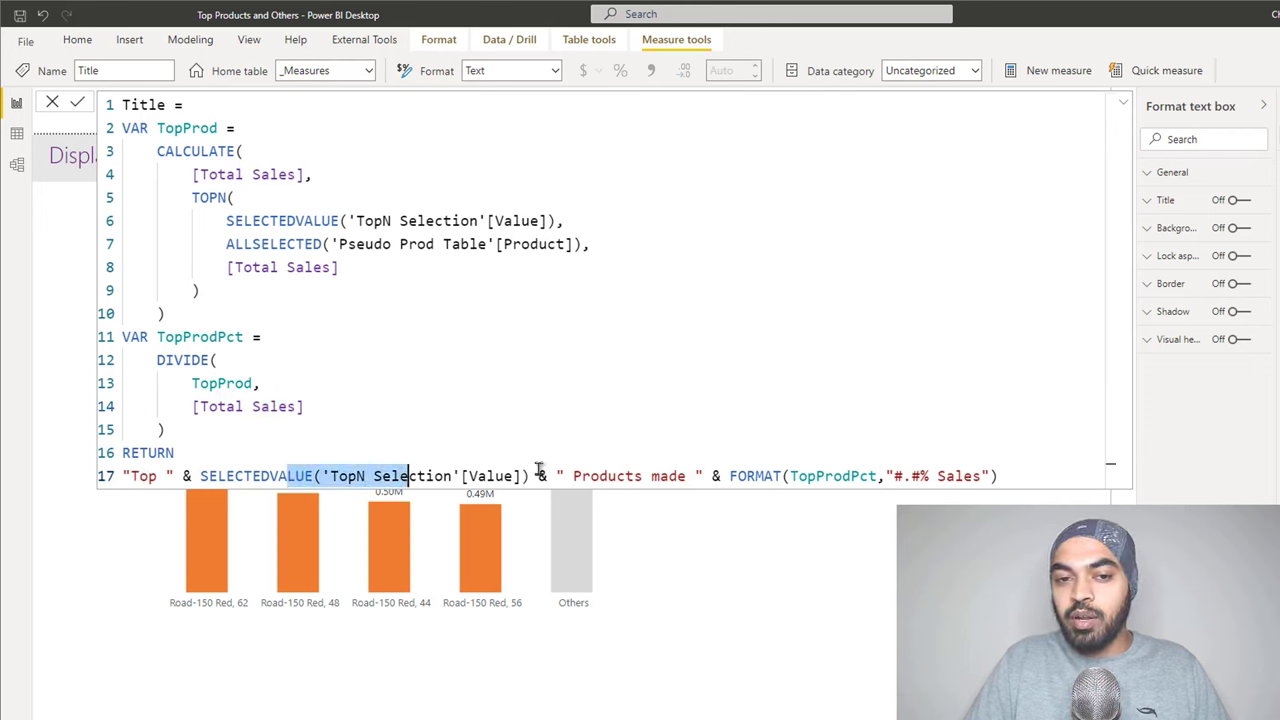
{"action": "left_click_drag", "start_coordinate": [616, 476], "coordinate": [650, 477]}
{"action": "left_click_drag", "start_coordinate": [766, 478], "coordinate": [1000, 477]}
{"action": "left_click", "coordinate": [999, 478]}
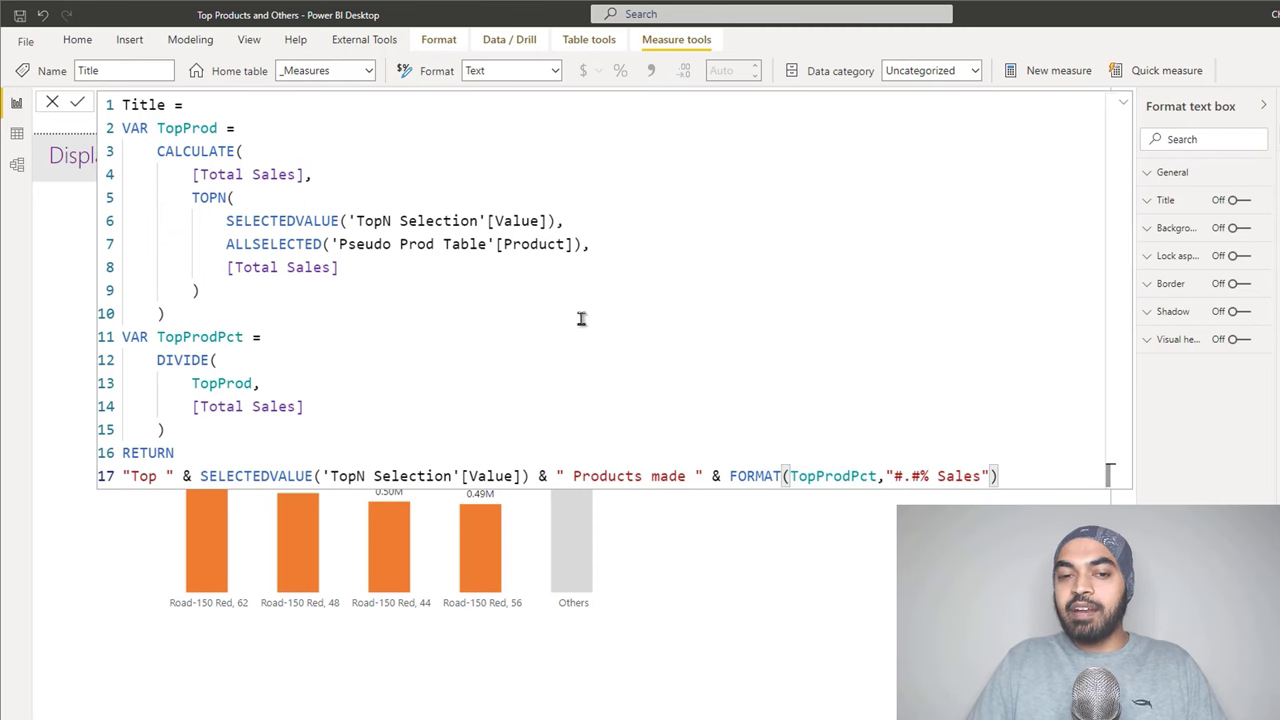
{"action": "key", "text": "Return"}
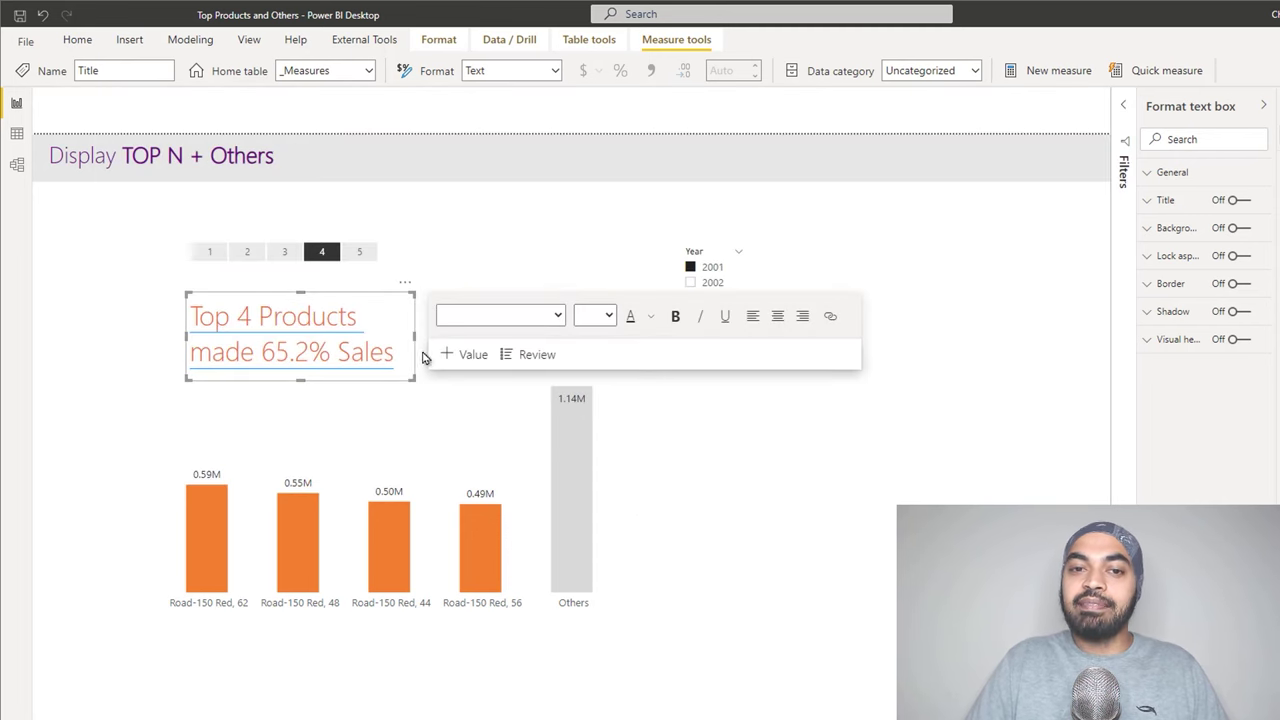
{"action": "left_click", "coordinate": [789, 517]}
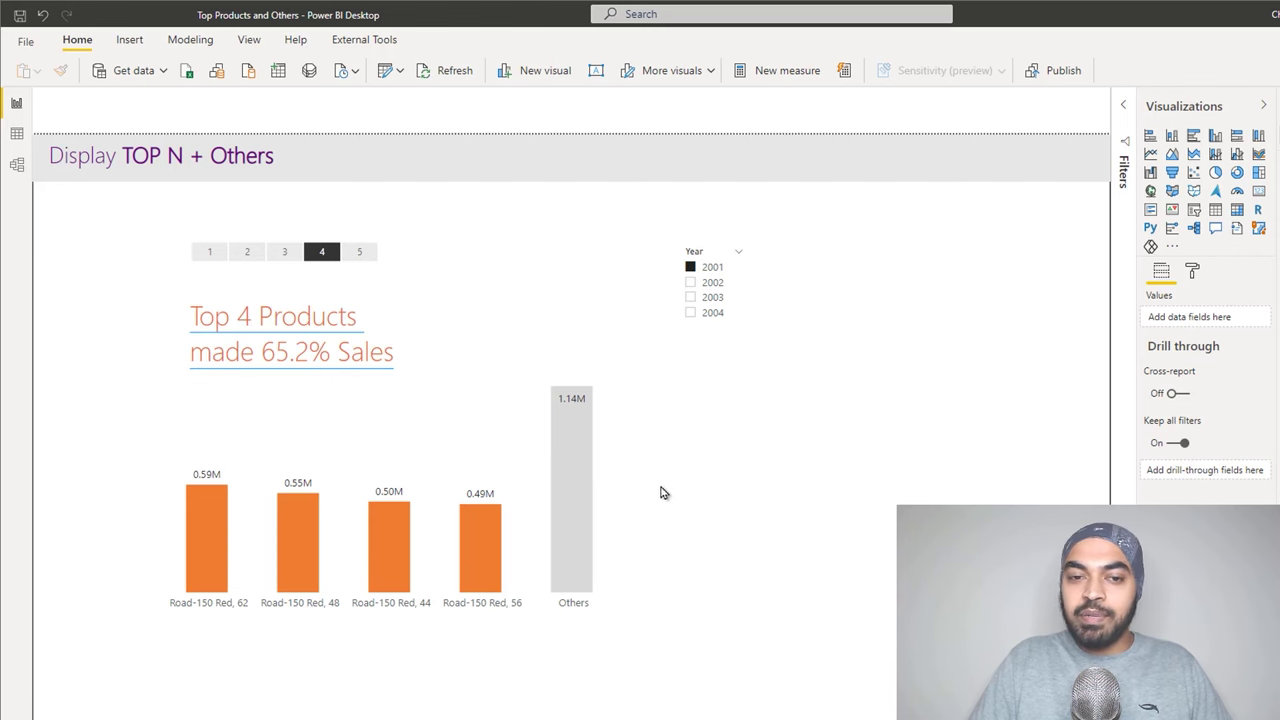
Open the Color measure for the column chart and examine its SWITCH formula with #D9D9D9 for Others and #ED7D31 otherwise.
{"action": "left_click", "coordinate": [620, 452]}
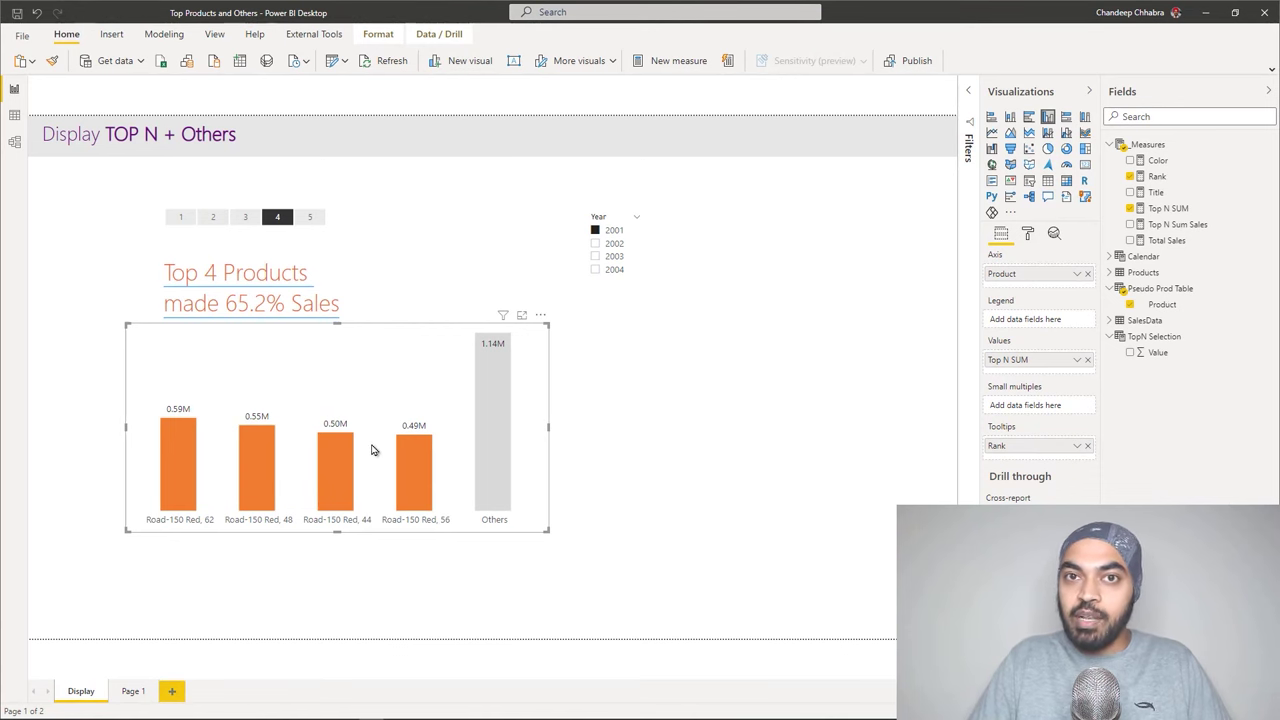
{"action": "left_click", "coordinate": [1157, 161]}
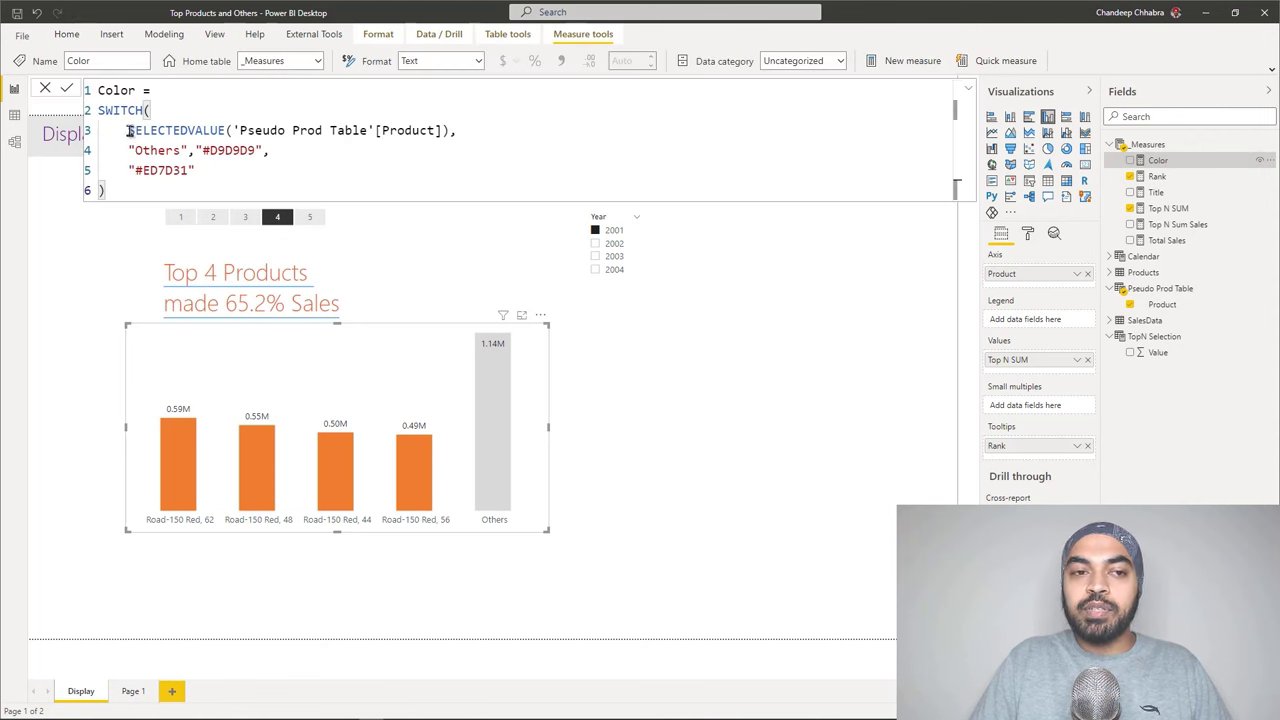
{"action": "left_click_drag", "start_coordinate": [146, 131], "coordinate": [374, 131]}
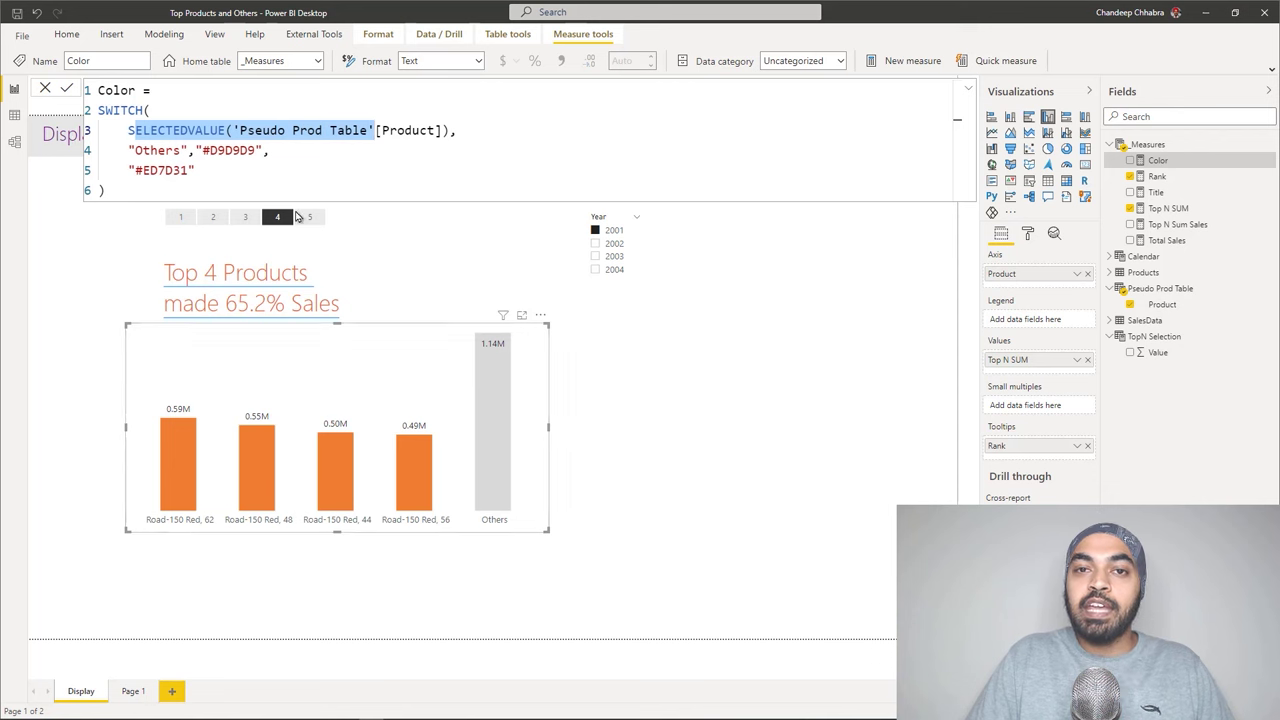
{"action": "left_click", "coordinate": [136, 151]}
{"action": "double_click", "coordinate": [157, 152]}
{"action": "left_click_drag", "start_coordinate": [201, 150], "coordinate": [250, 150]}
{"action": "key", "text": "shift+Left"}
{"action": "left_click_drag", "start_coordinate": [142, 170], "coordinate": [183, 170]}
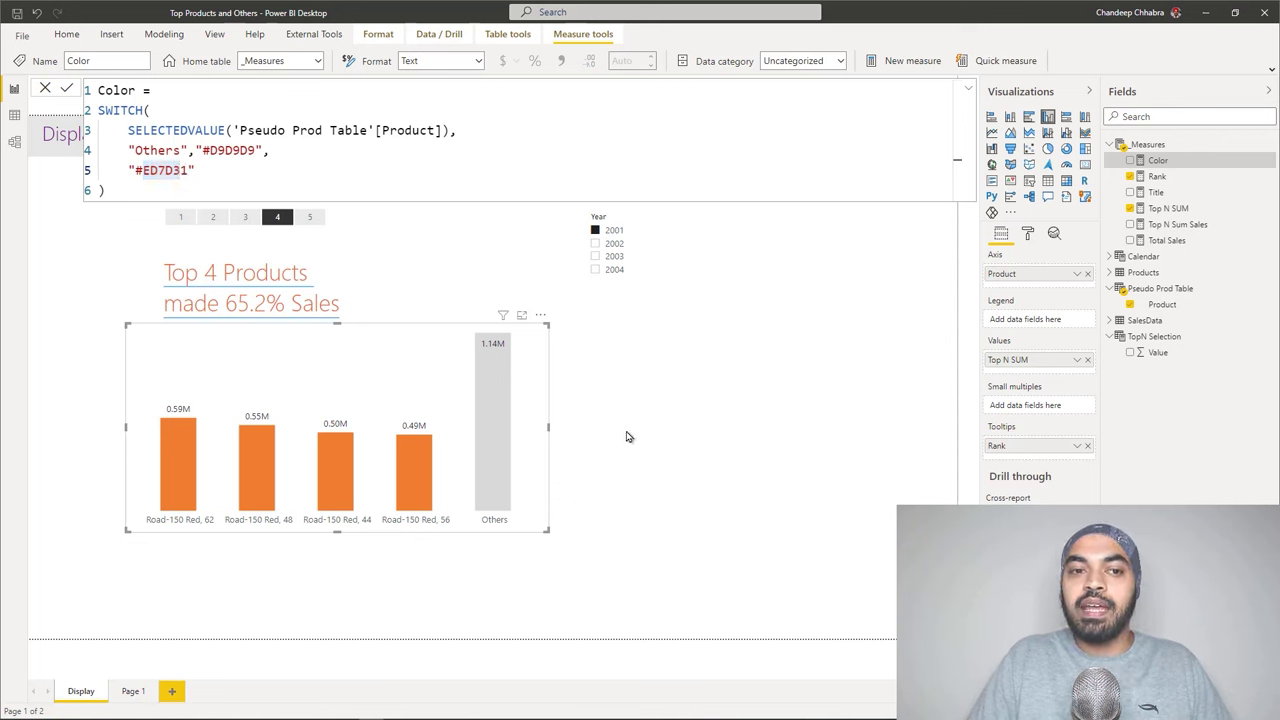
{"action": "left_click", "coordinate": [330, 131]}
{"action": "key", "text": "Escape"}
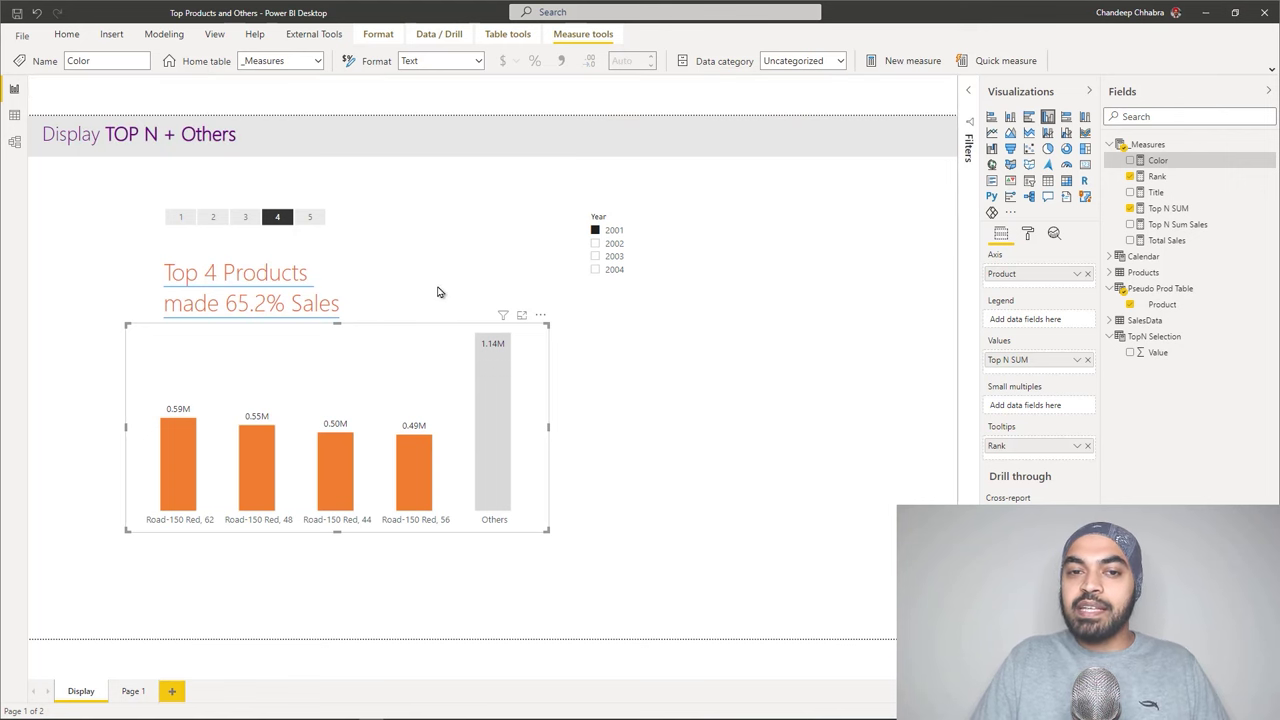
Test the chart and its title against the Year slicer by selecting 2002 and 2003.
{"action": "left_click", "coordinate": [425, 296]}
{"action": "left_click", "coordinate": [612, 245]}
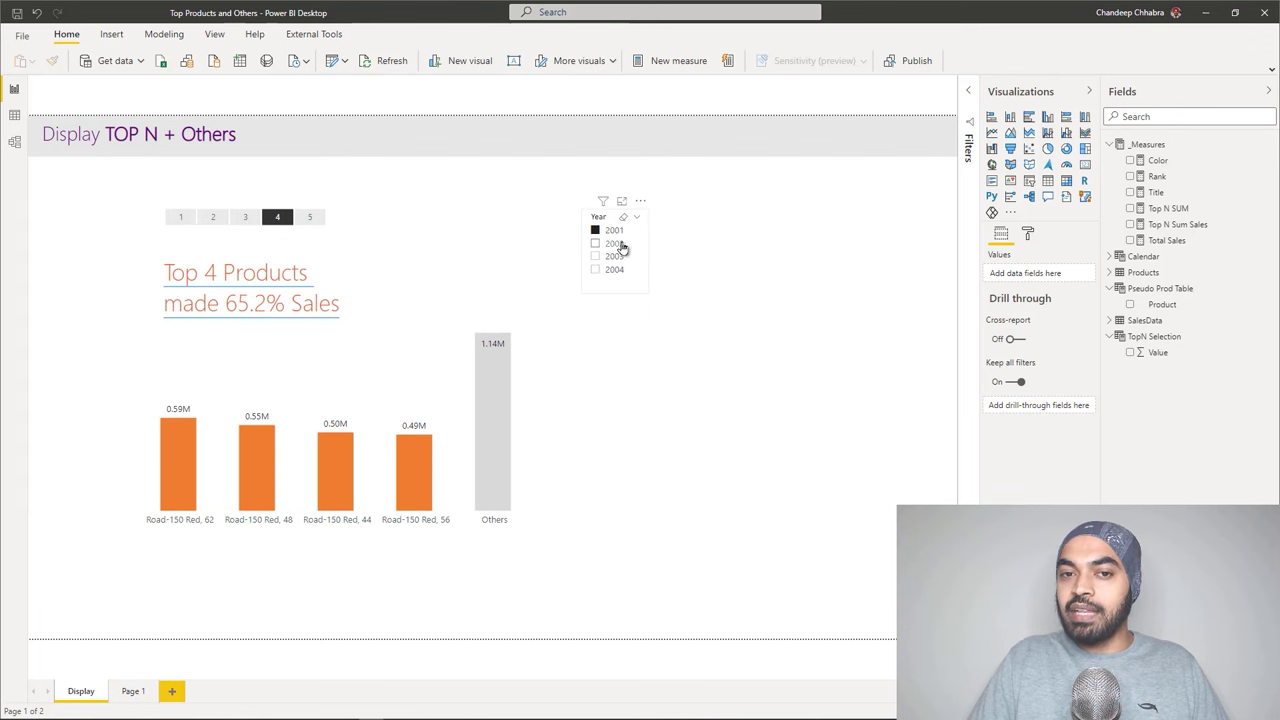
{"action": "left_click", "coordinate": [614, 257]}
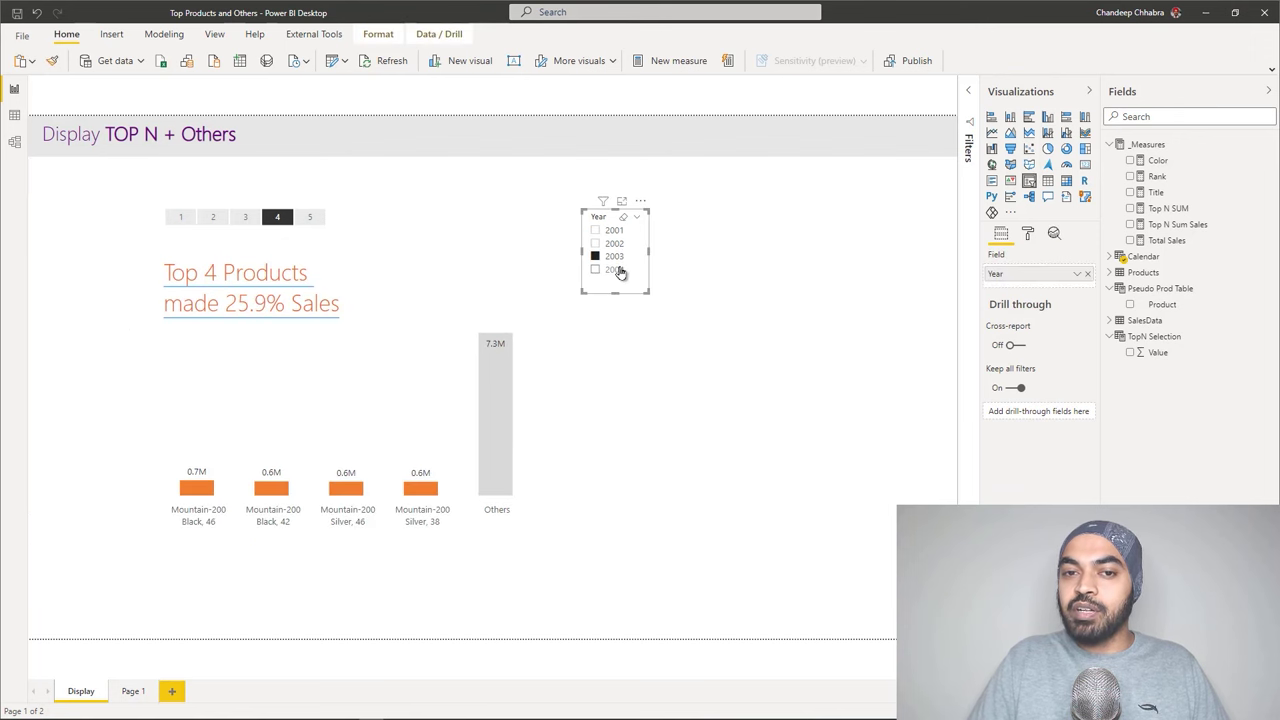